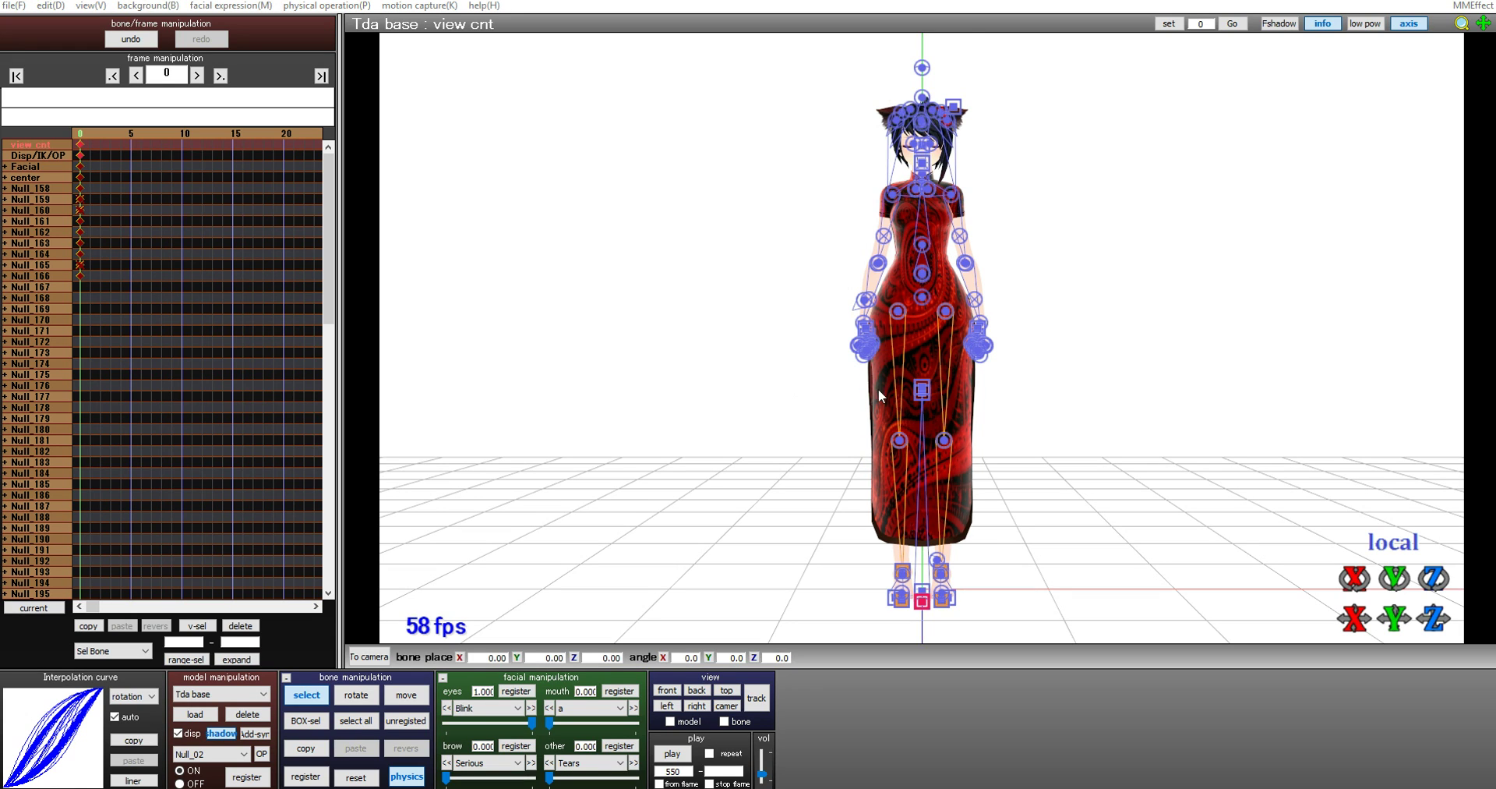
Play the loaded motion on the Tda base model to examine how its body and arms move, and stop playback.
{"action": "scroll", "coordinate": [924, 363], "scroll_direction": "up", "scroll_amount": 5}
{"action": "left_click_drag", "start_coordinate": [1483, 23], "coordinate": [1477, 128]}
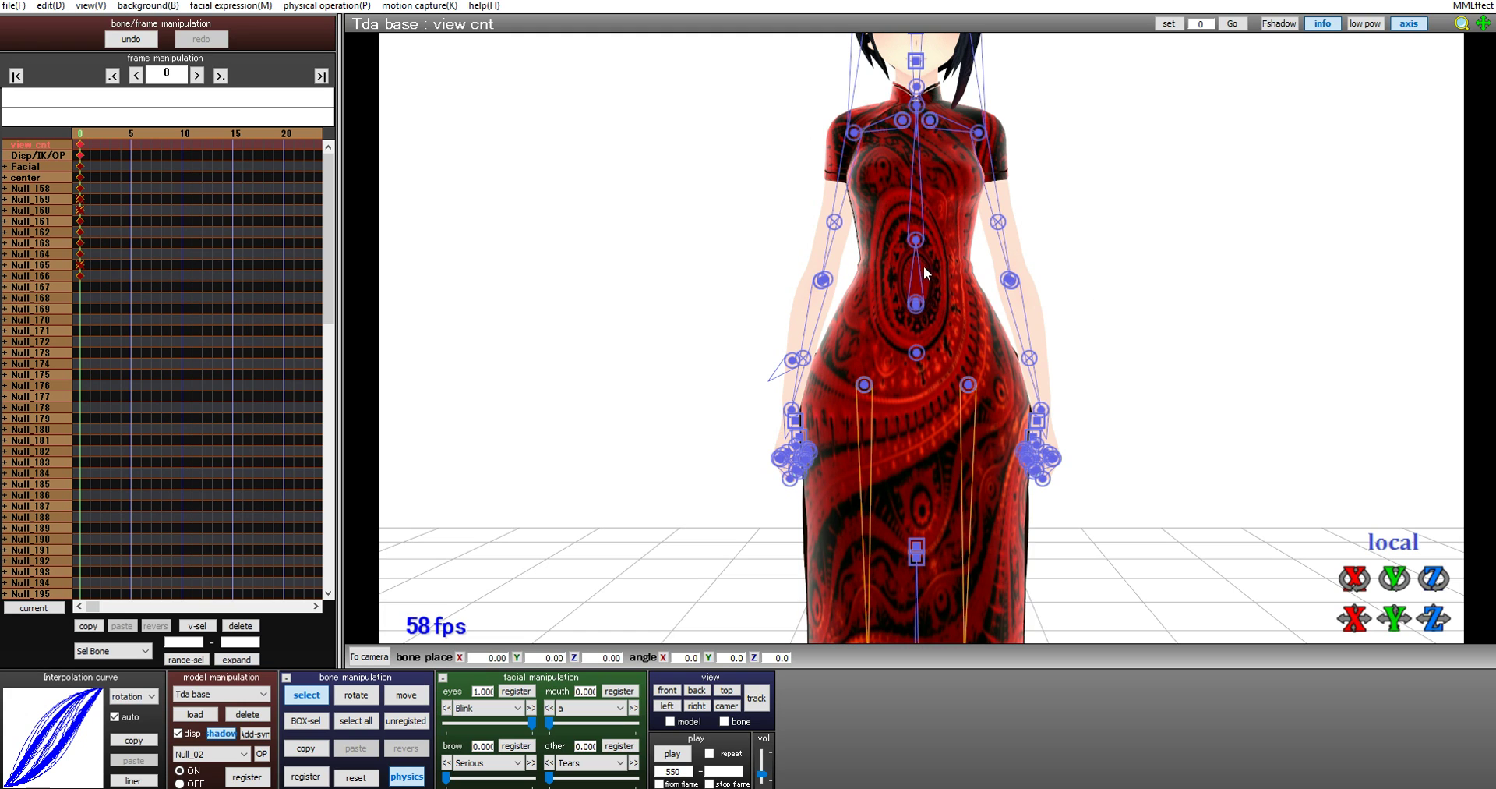
{"action": "scroll", "coordinate": [1052, 318], "scroll_direction": "down", "scroll_amount": 5}
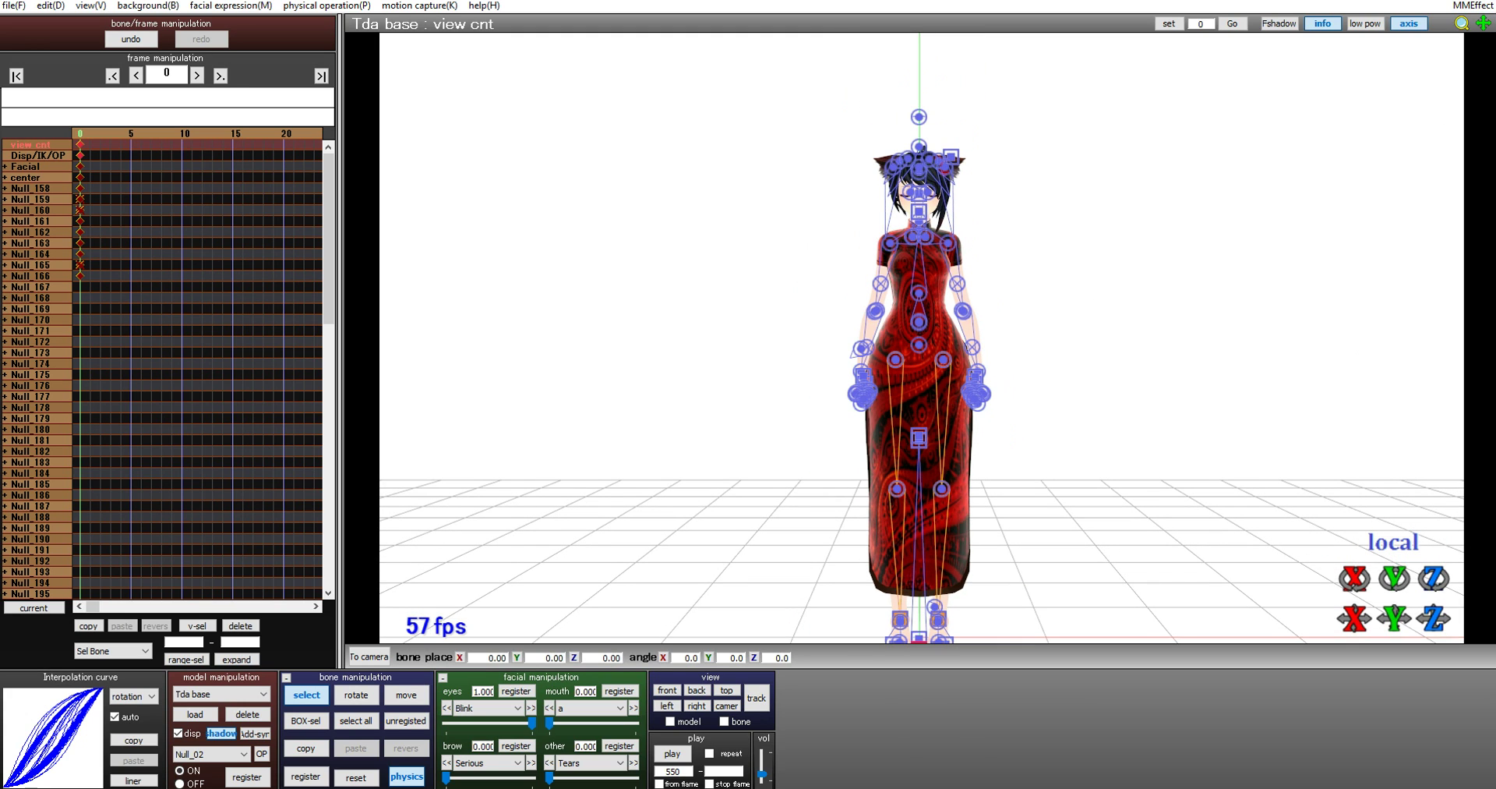
{"action": "middle_click_drag", "start_coordinate": [1052, 318], "coordinate": [1052, 279]}
{"action": "left_click", "coordinate": [680, 754]}
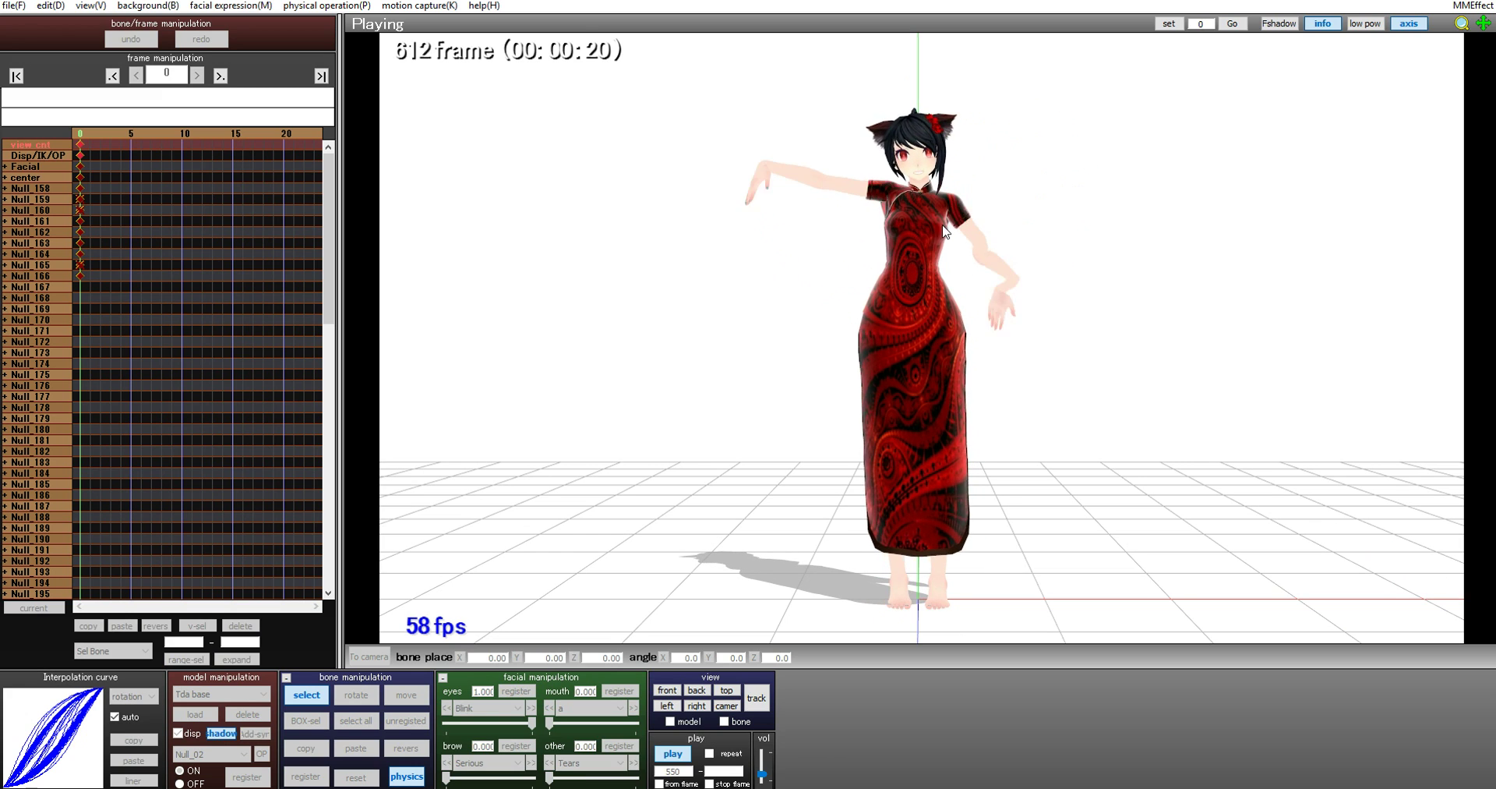
{"action": "left_click", "coordinate": [672, 754]}
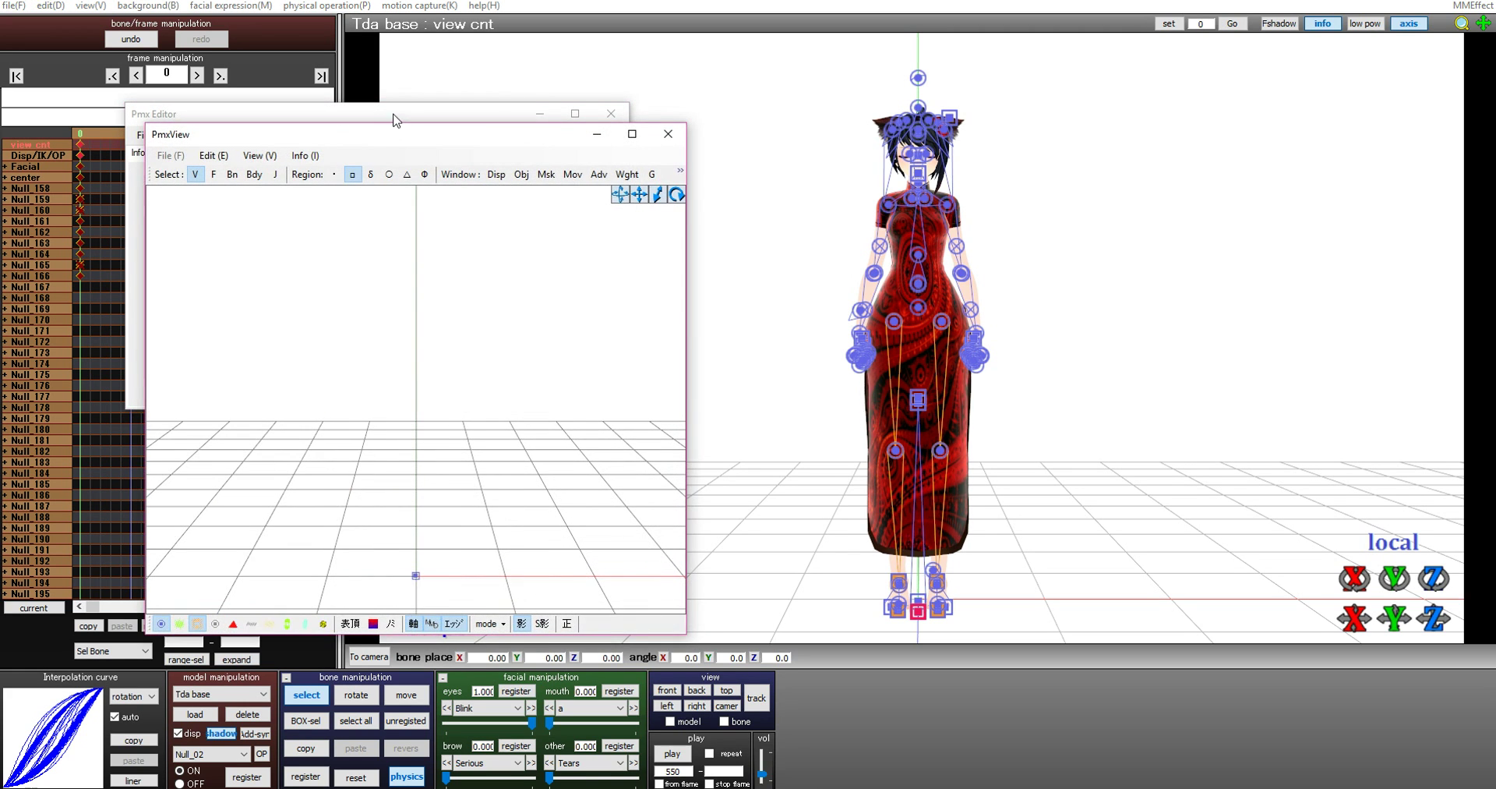
Switch to PMX Editor, arrange its editor and model view windows side by side, and start opening a model file.
{"action": "key", "text": "super+Right"}
{"action": "left_click", "coordinate": [315, 261]}
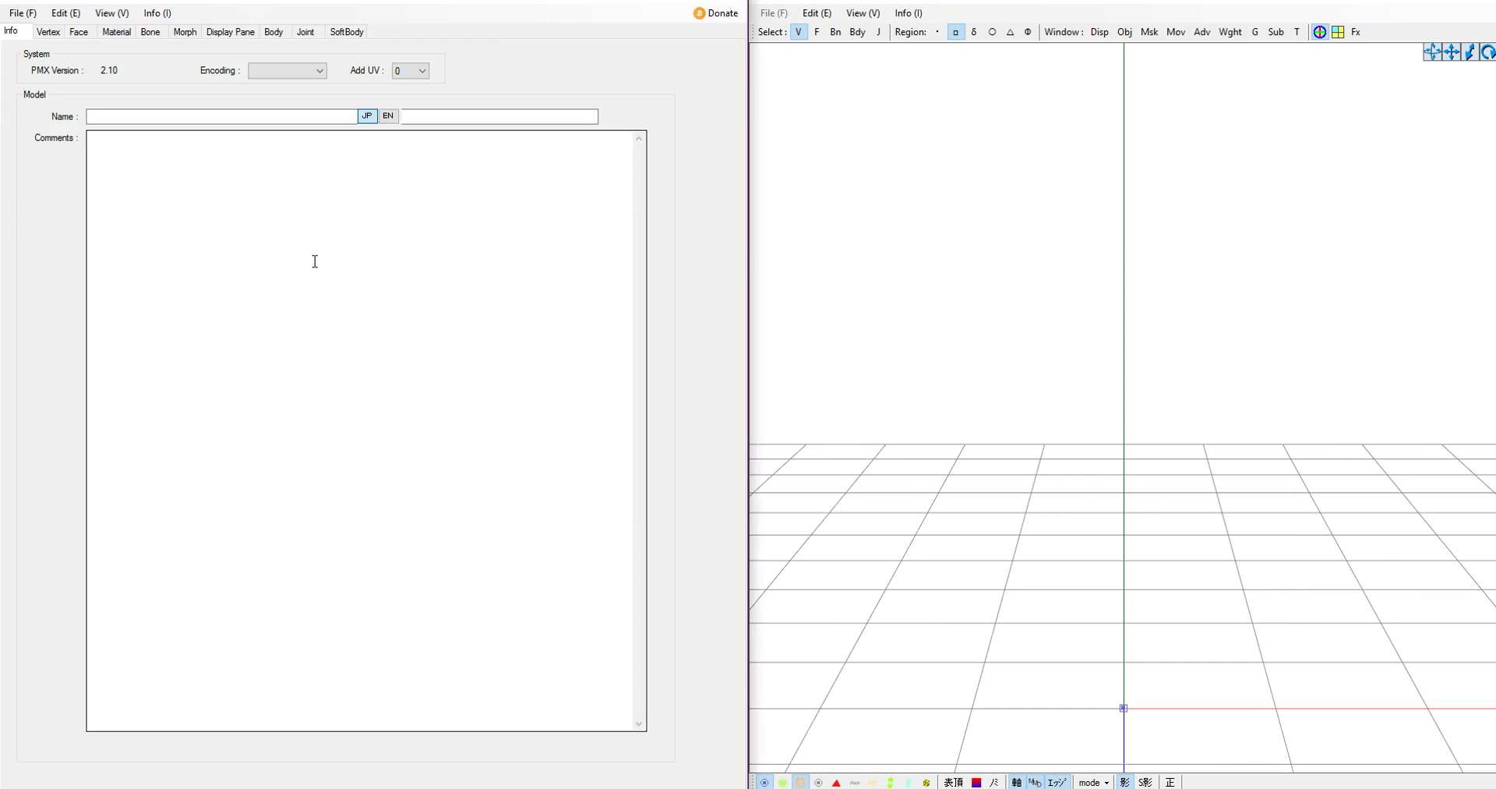
{"action": "left_click", "coordinate": [22, 14]}
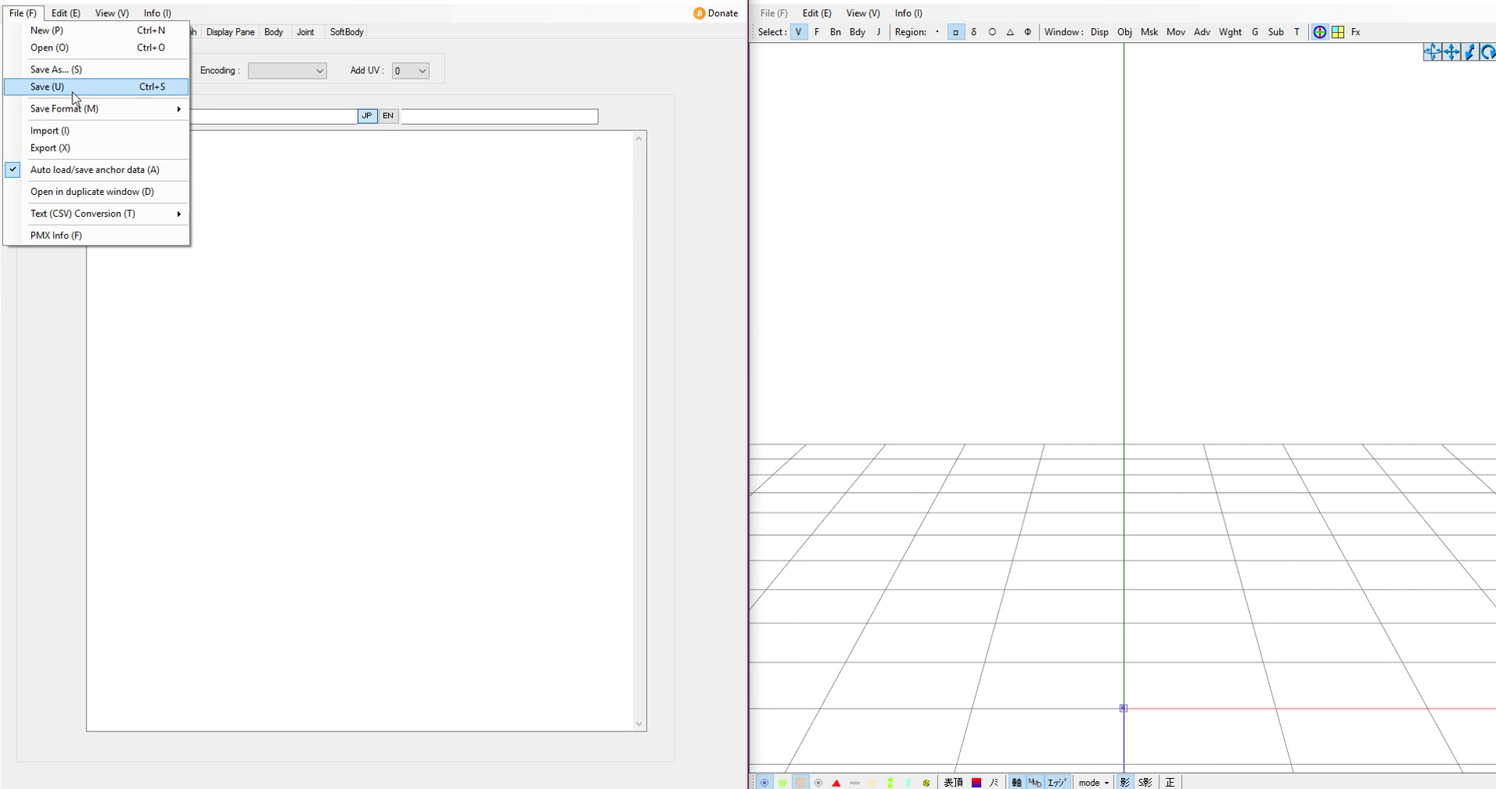
{"action": "left_click", "coordinate": [54, 47]}
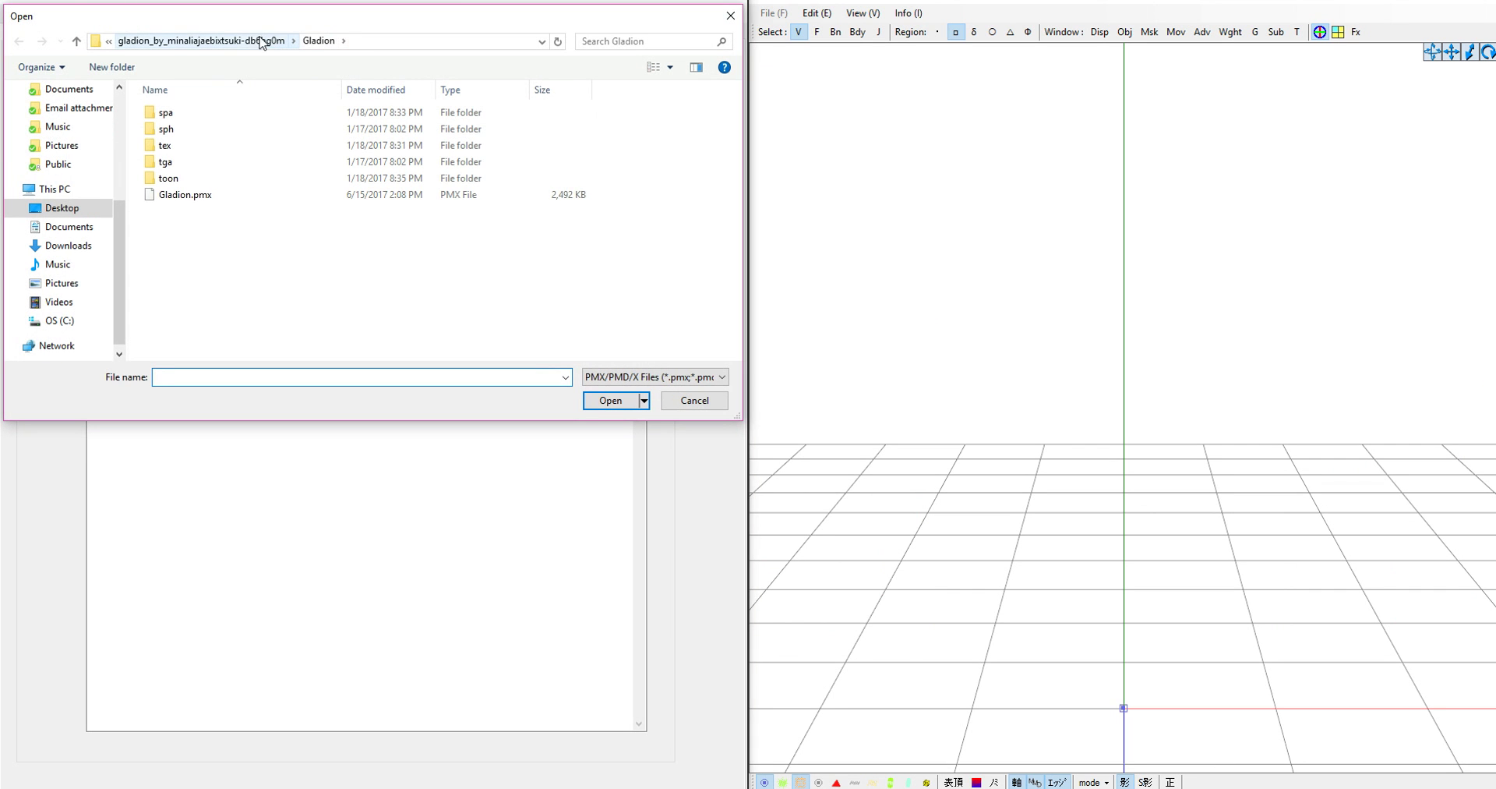
Browse to the Model folder inside Desktop, MikuMikuDanceE_v926x64, UserFile.
{"action": "left_click", "coordinate": [67, 226]}
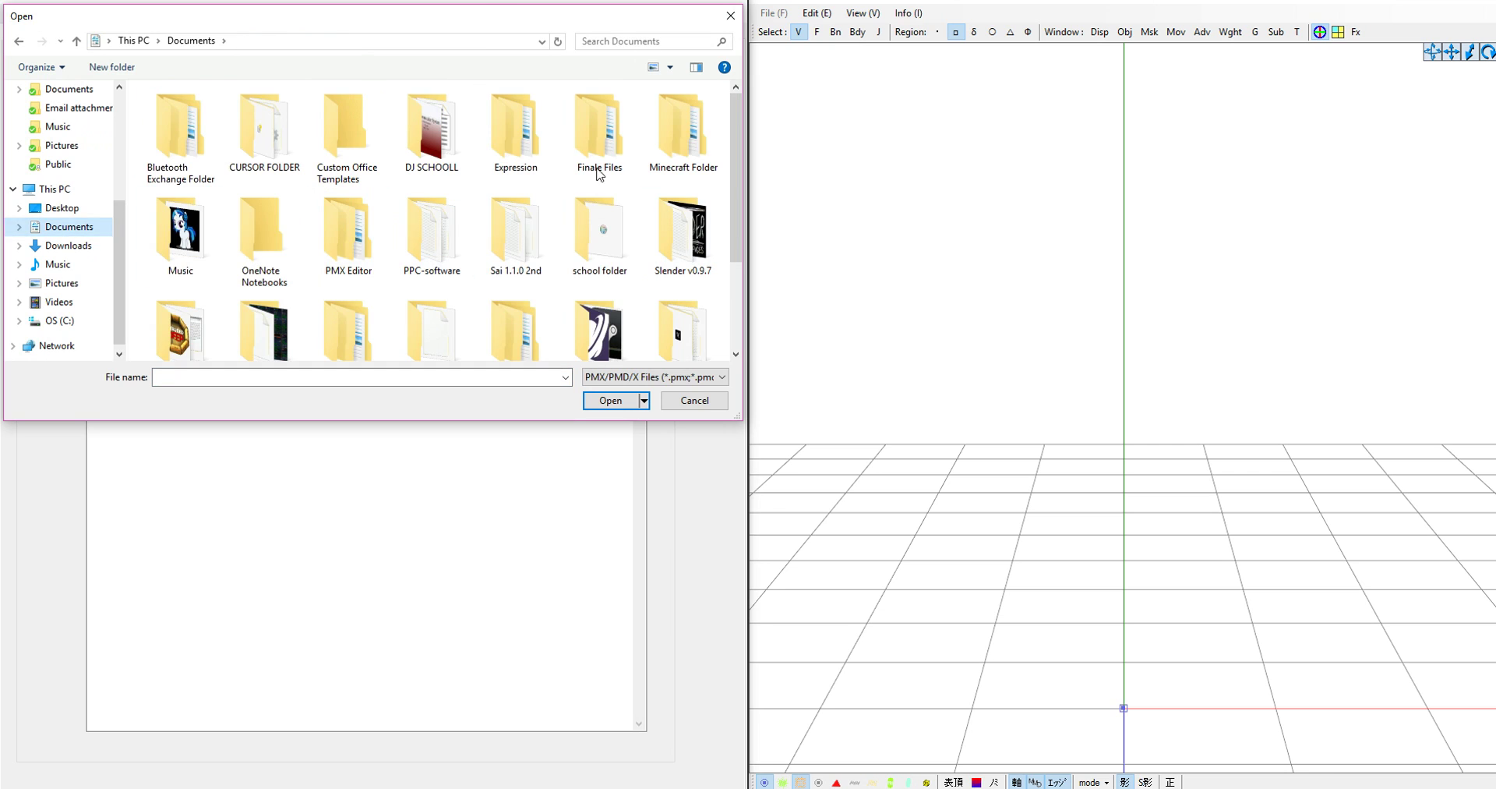
{"action": "scroll", "coordinate": [46, 124], "scroll_direction": "up", "scroll_amount": 1}
{"action": "scroll", "coordinate": [47, 122], "scroll_direction": "up", "scroll_amount": 2}
{"action": "left_click", "coordinate": [62, 123]}
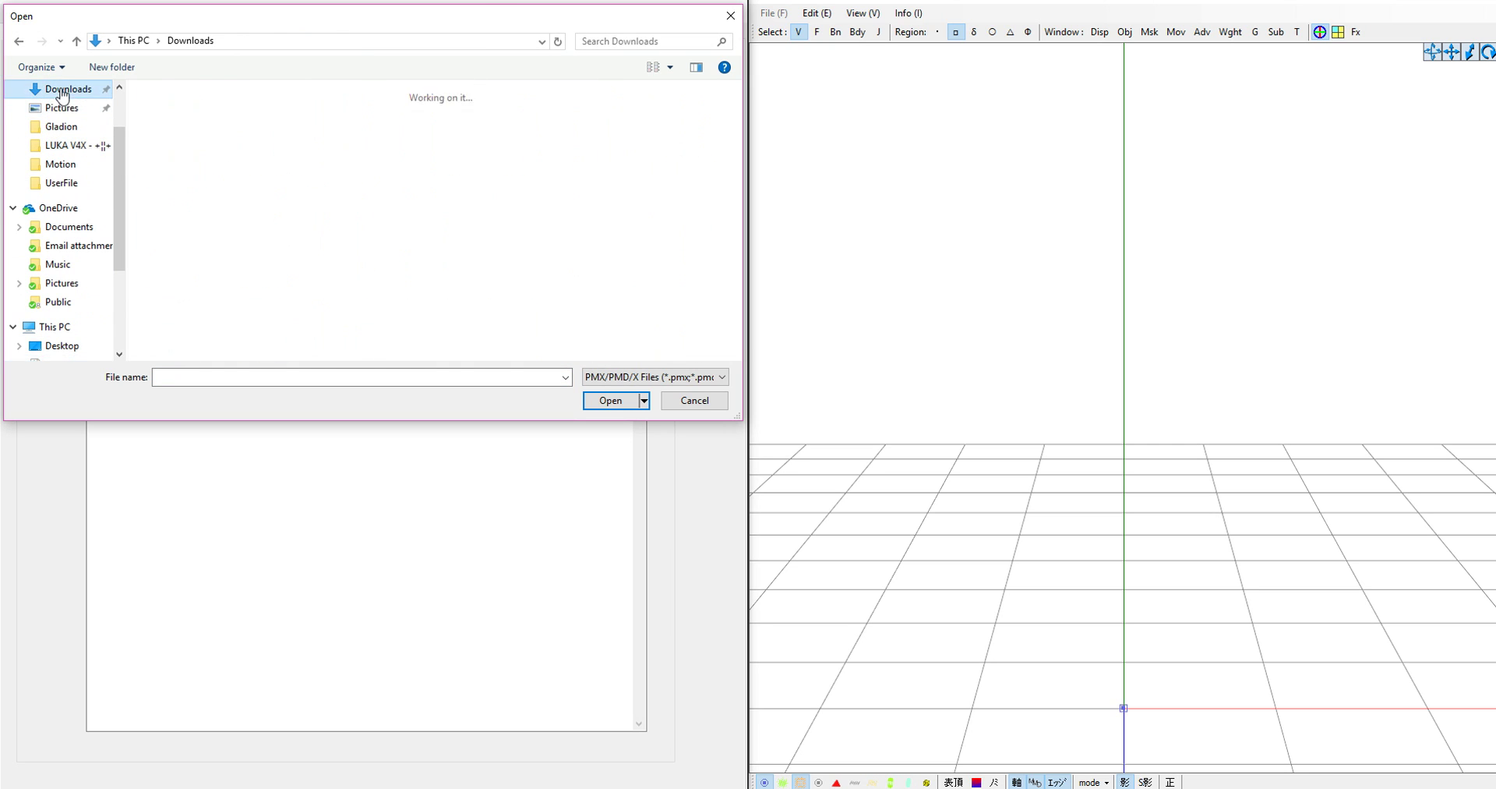
{"action": "scroll", "coordinate": [62, 120], "scroll_direction": "up", "scroll_amount": 1}
{"action": "left_click", "coordinate": [61, 88]}
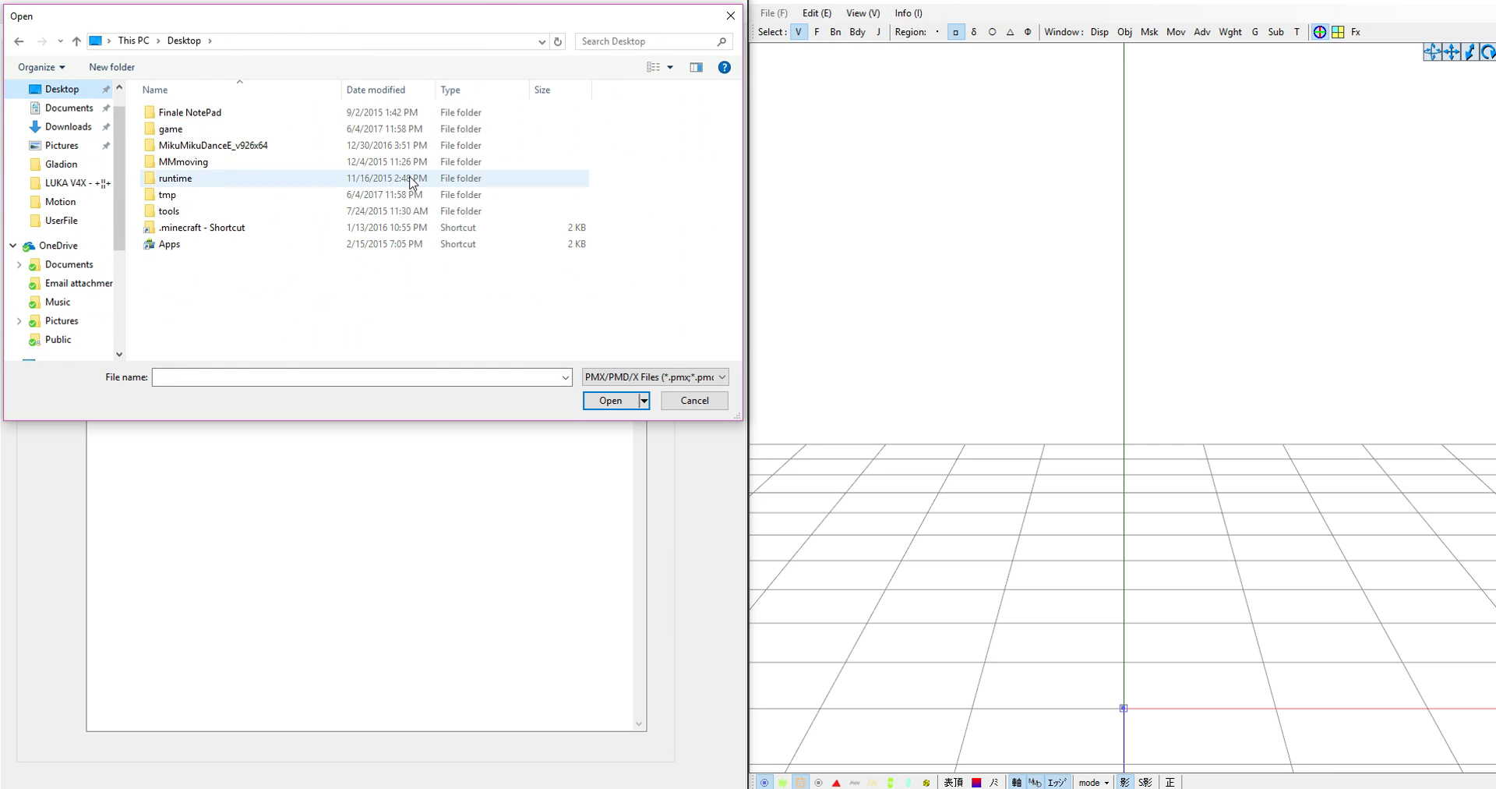
{"action": "double_click", "coordinate": [288, 151]}
{"action": "double_click", "coordinate": [207, 160]}
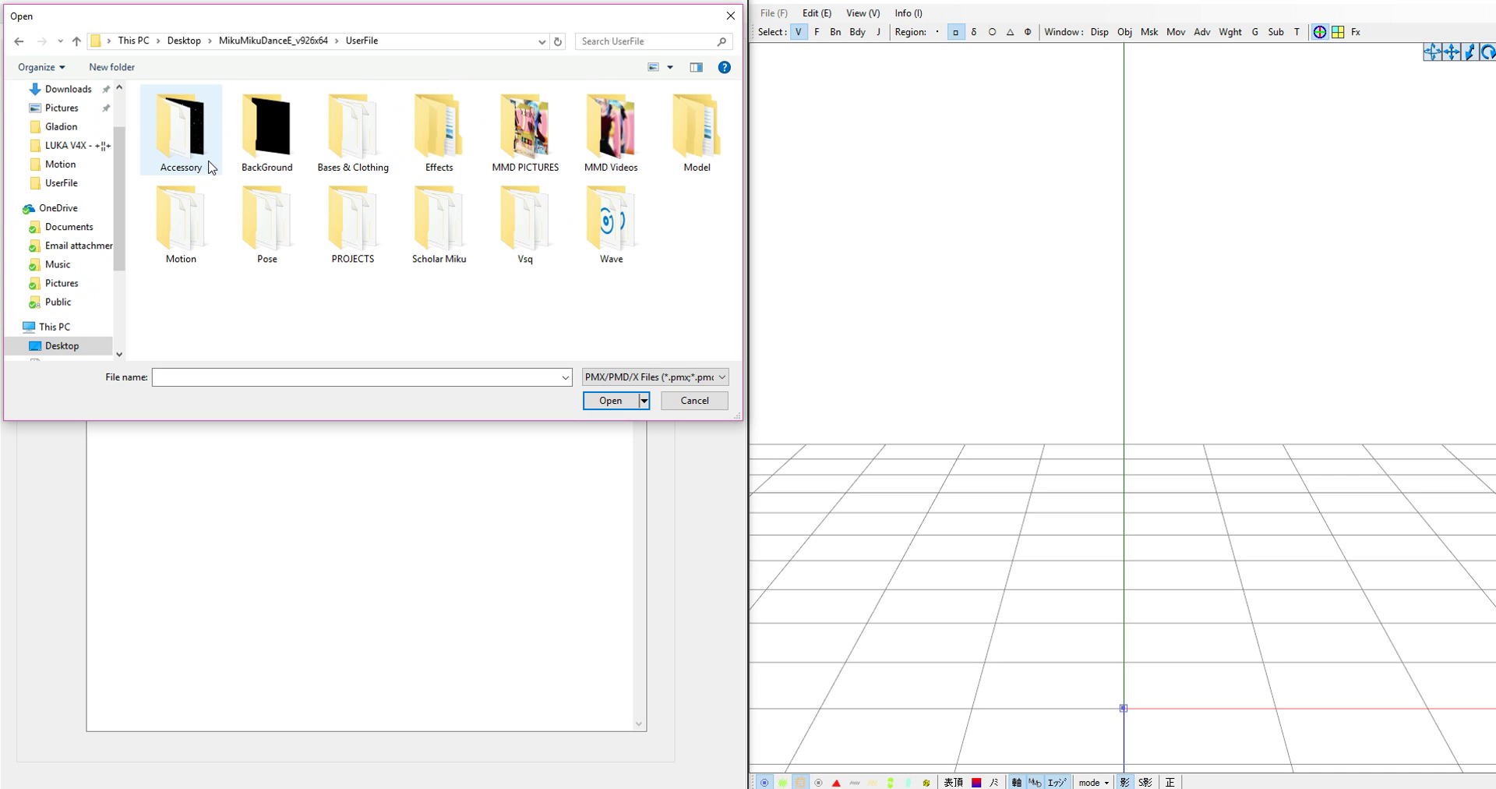
{"action": "double_click", "coordinate": [684, 160]}
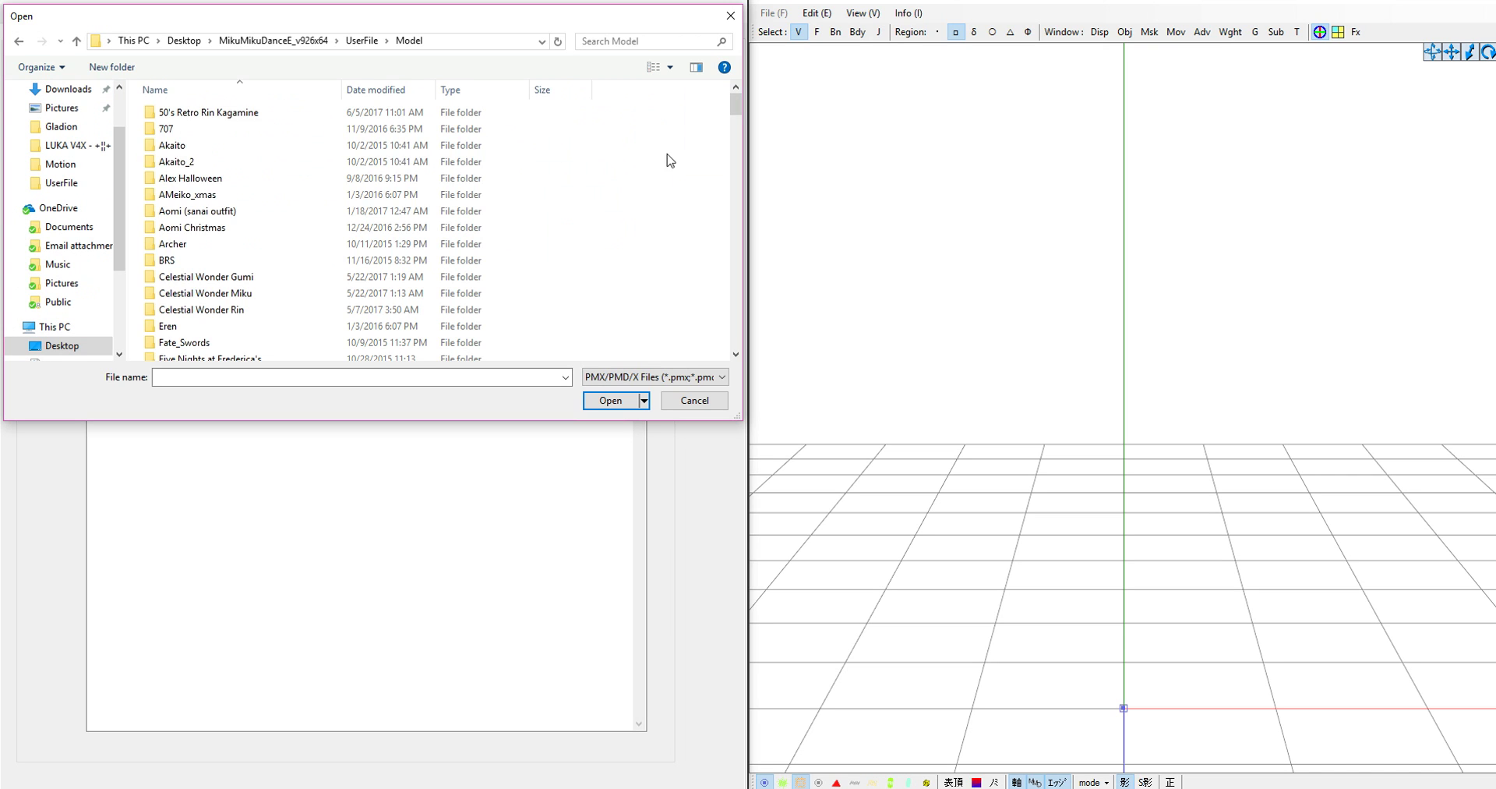
Open "Sanai china dress.pmx" from the "sanai china dress" folder.
{"action": "scroll", "coordinate": [417, 212], "scroll_direction": "down", "scroll_amount": 20}
{"action": "scroll", "coordinate": [415, 218], "scroll_direction": "down", "scroll_amount": 20}
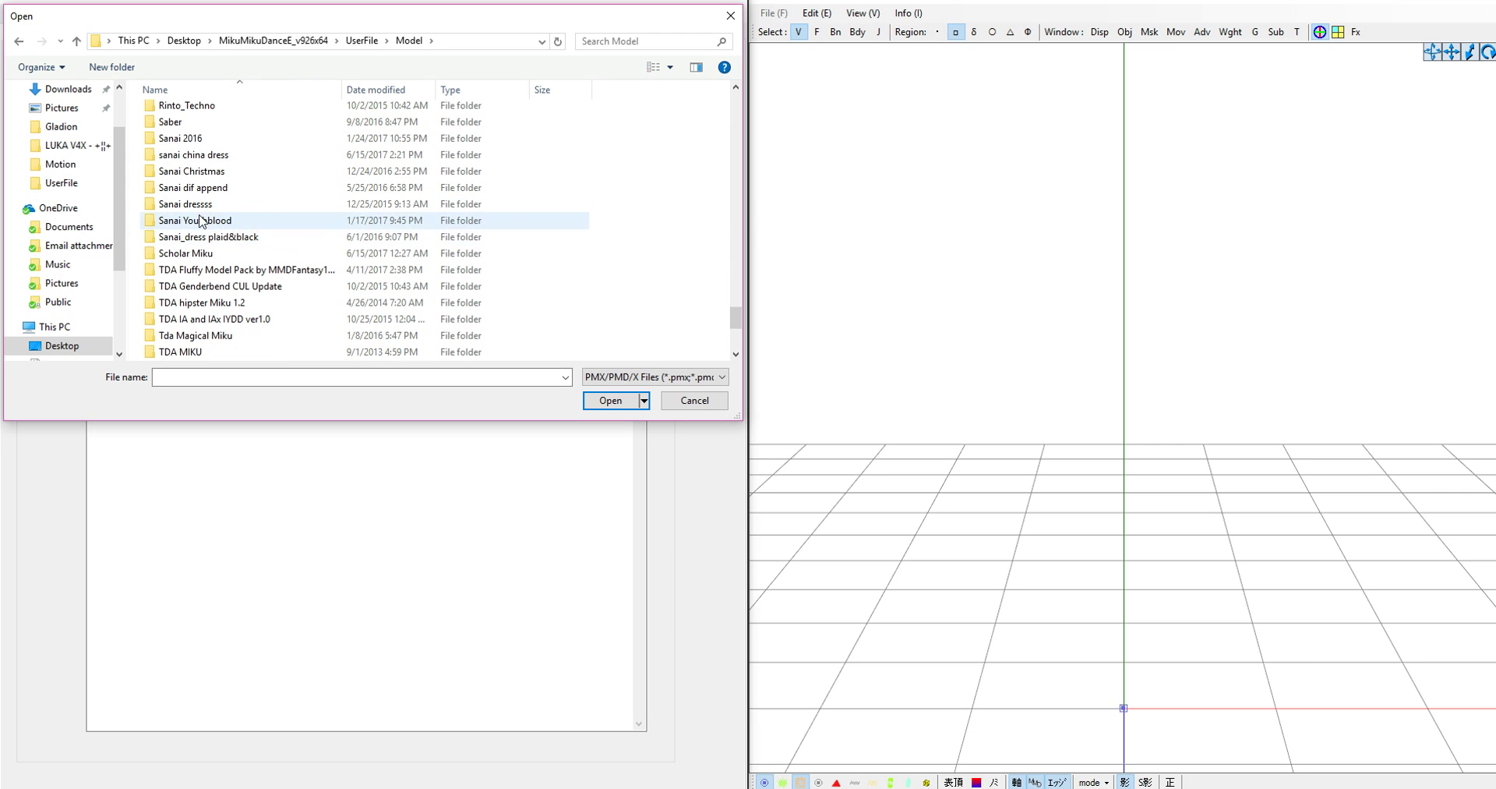
{"action": "double_click", "coordinate": [207, 157]}
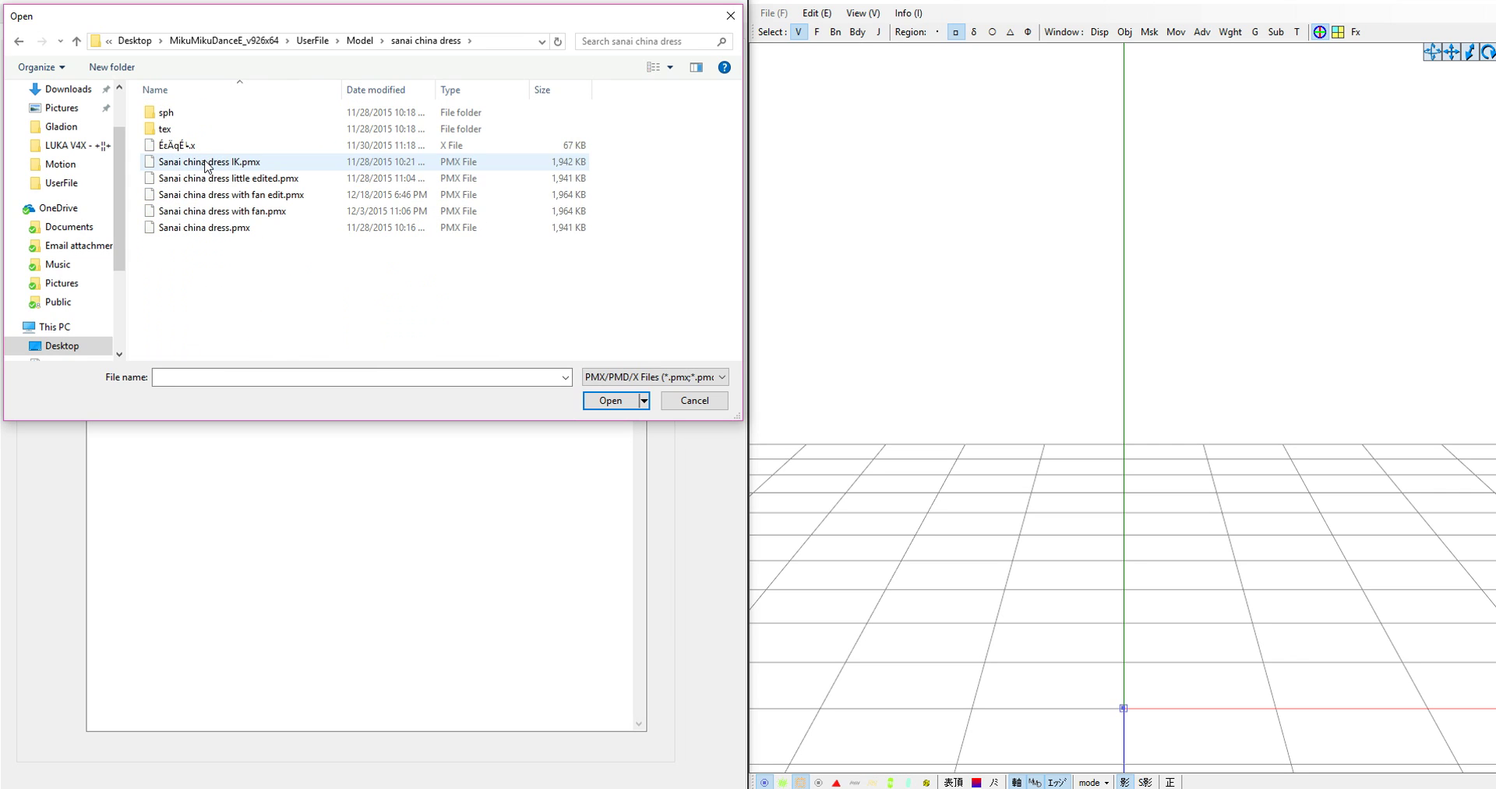
{"action": "double_click", "coordinate": [210, 227]}
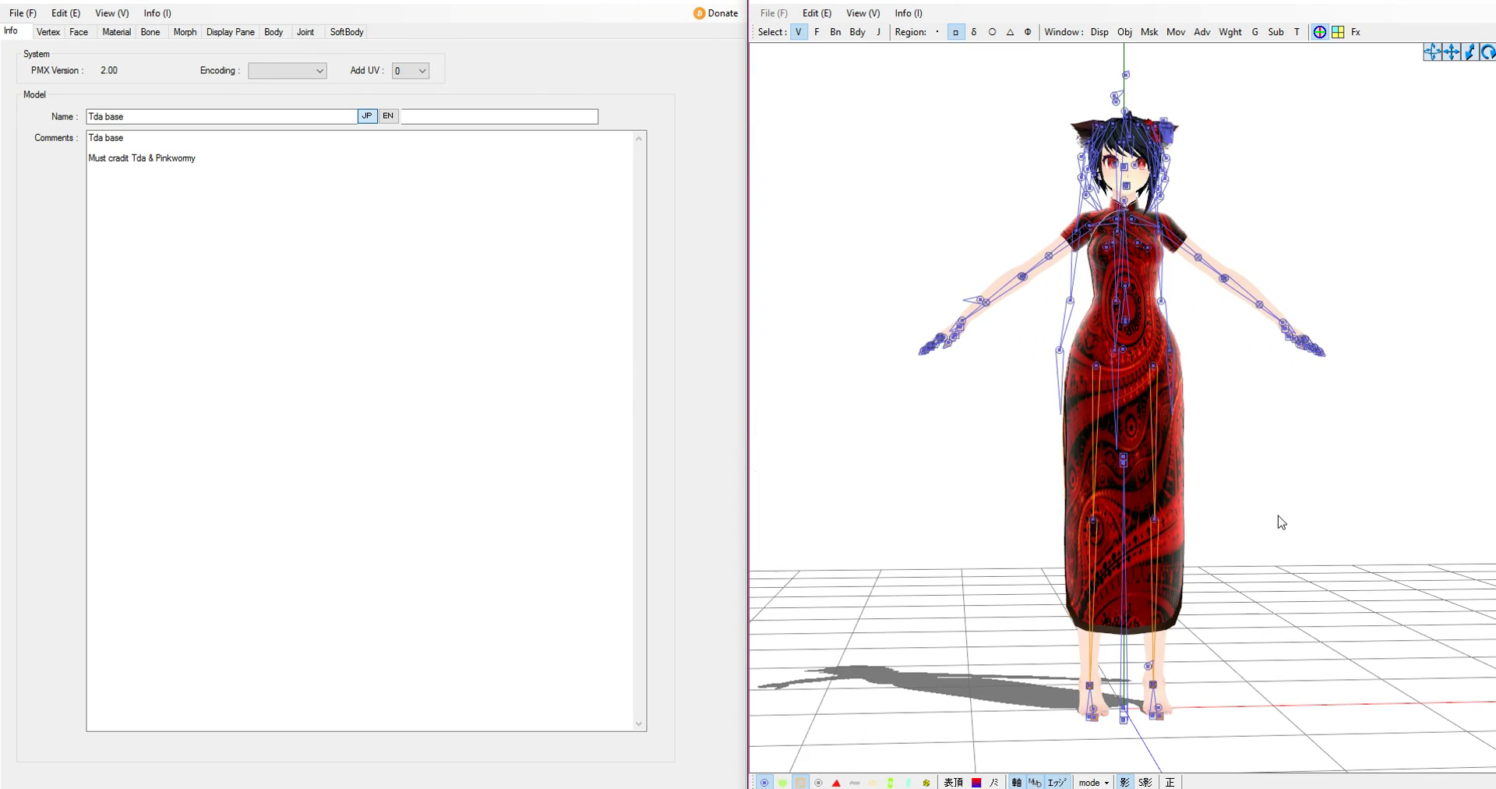
Limit selection in the model view to bones only and show the model's bone list.
{"action": "scroll", "coordinate": [1282, 522], "scroll_direction": "up", "scroll_amount": 8}
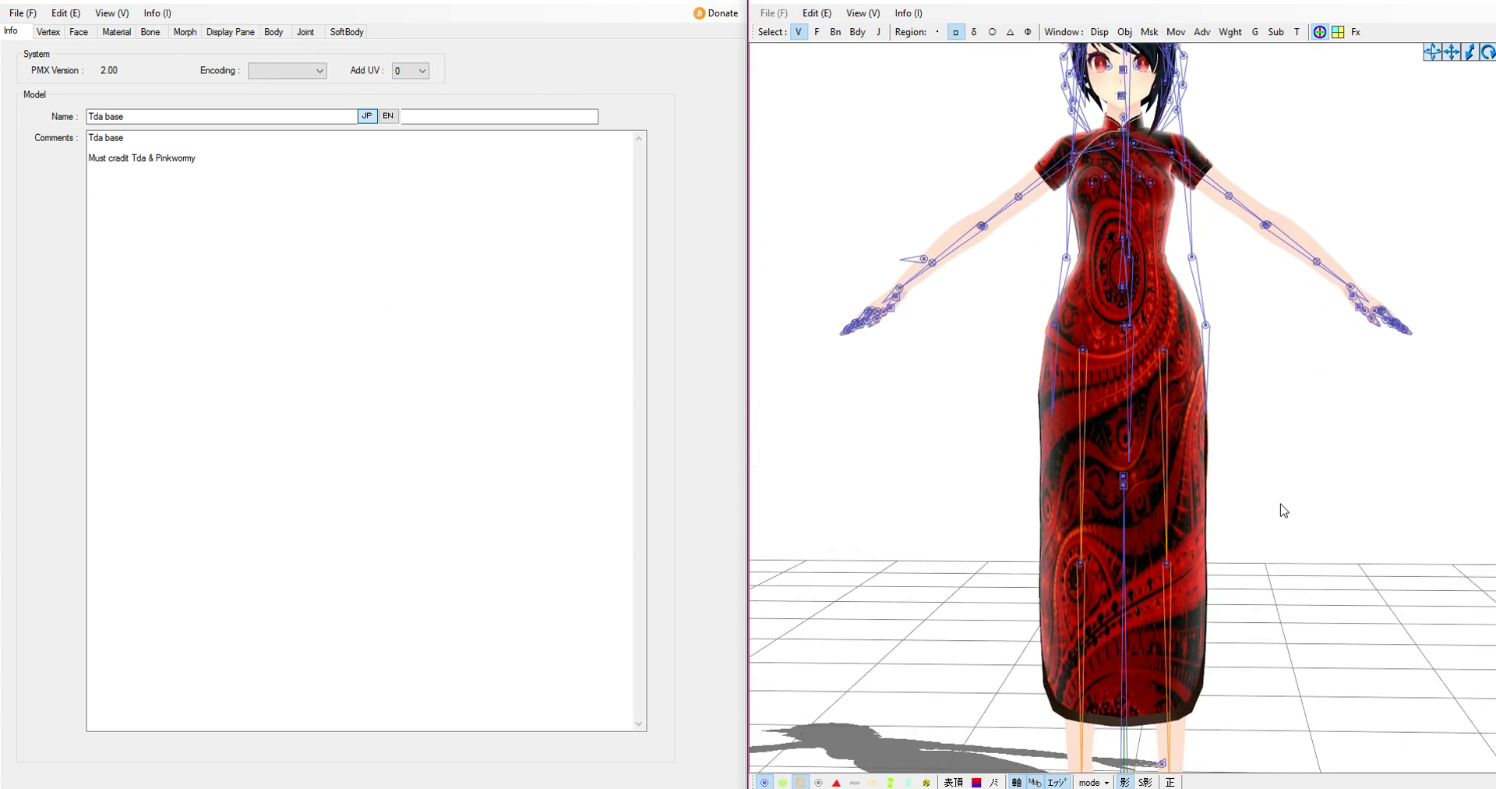
{"action": "scroll", "coordinate": [1286, 491], "scroll_direction": "up", "scroll_amount": 5}
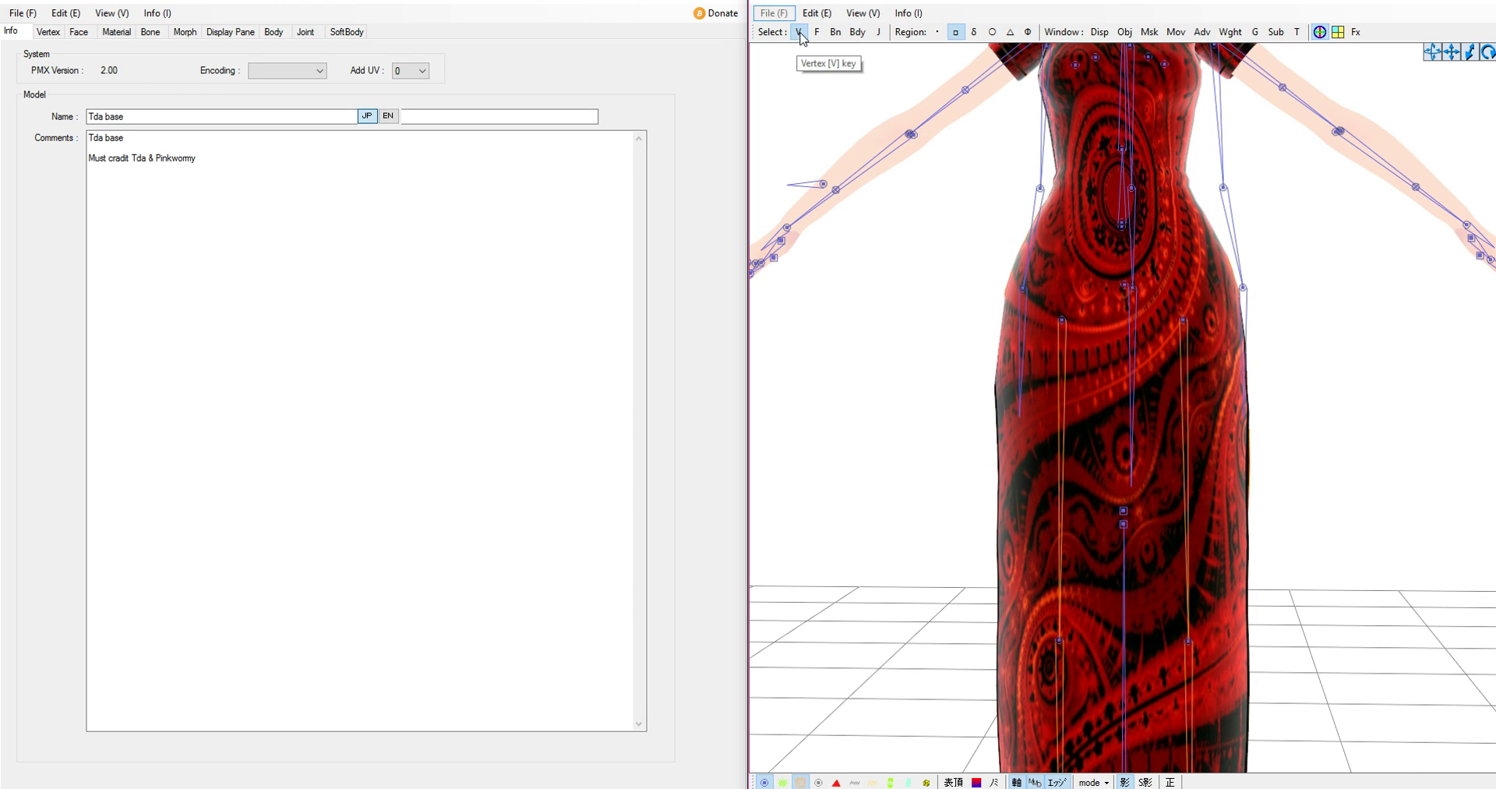
{"action": "left_click_drag", "start_coordinate": [821, 96], "coordinate": [882, 206]}
{"action": "left_click", "coordinate": [901, 270]}
{"action": "left_click", "coordinate": [798, 32]}
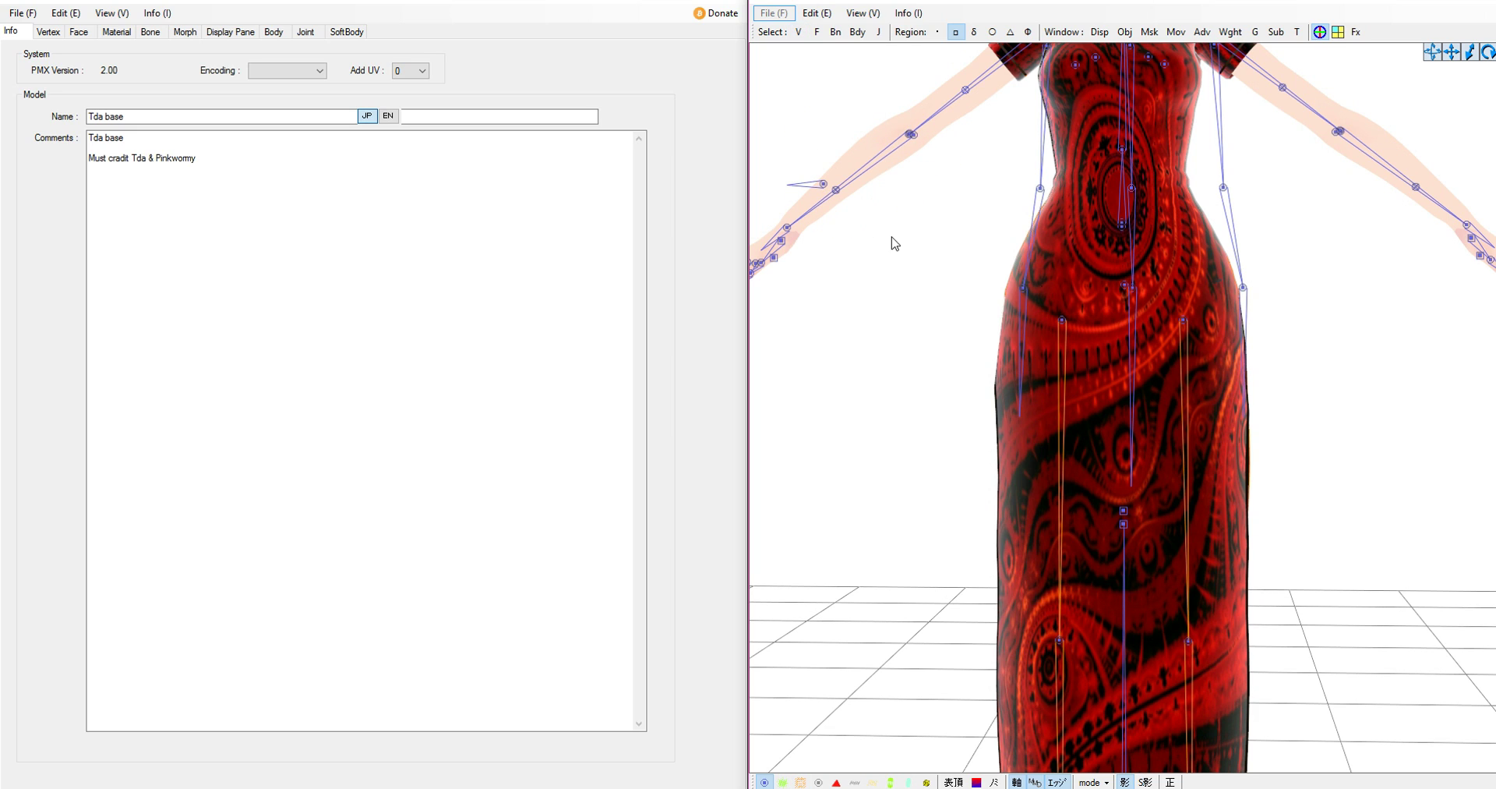
{"action": "left_click", "coordinate": [835, 33]}
{"action": "left_click", "coordinate": [151, 35]}
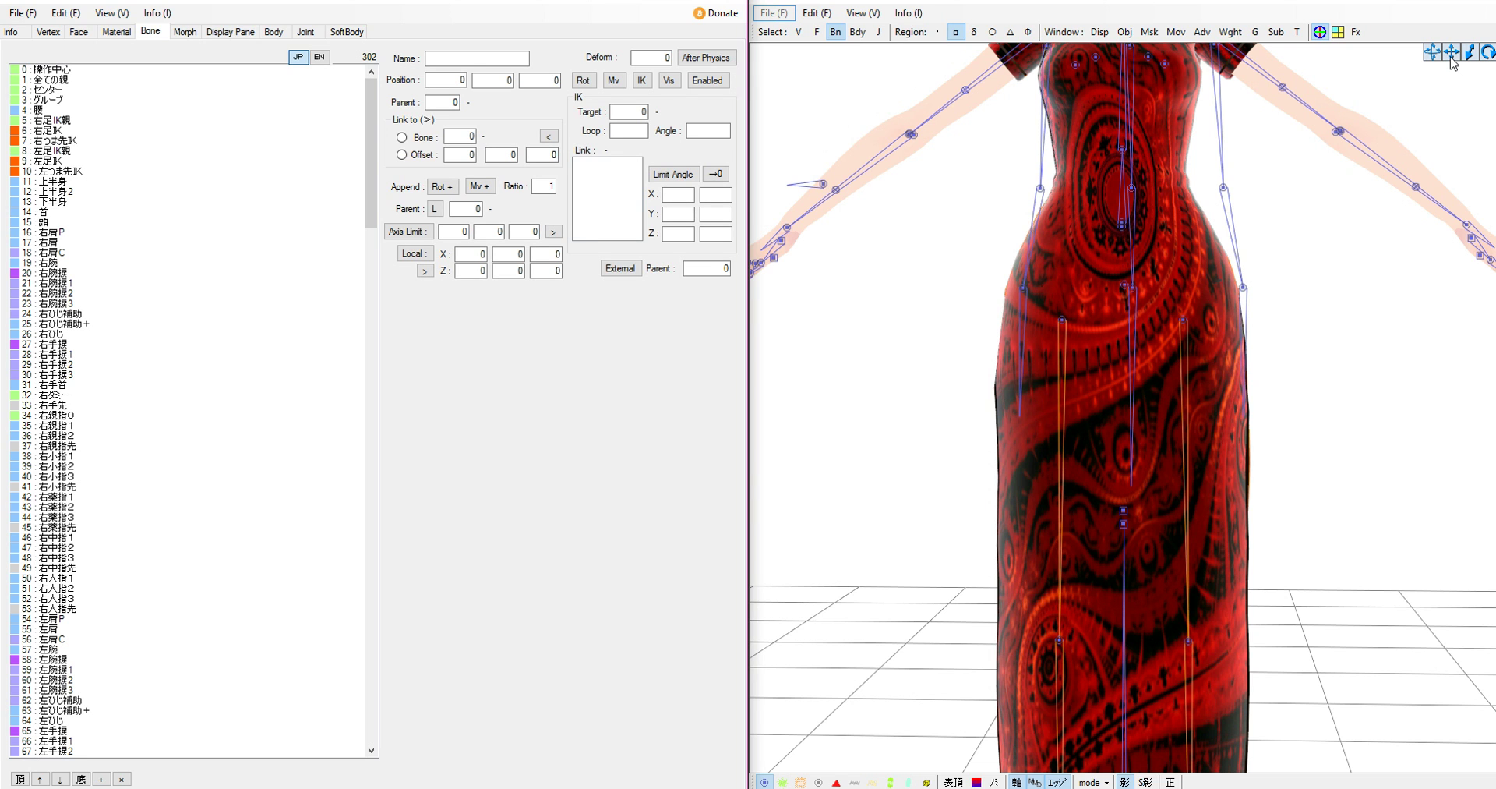
Inspect the right arm's twist bones, 右腕捩 on the upper arm and 右手捩 on the forearm.
{"action": "left_click_drag", "start_coordinate": [1450, 53], "coordinate": [1351, 6]}
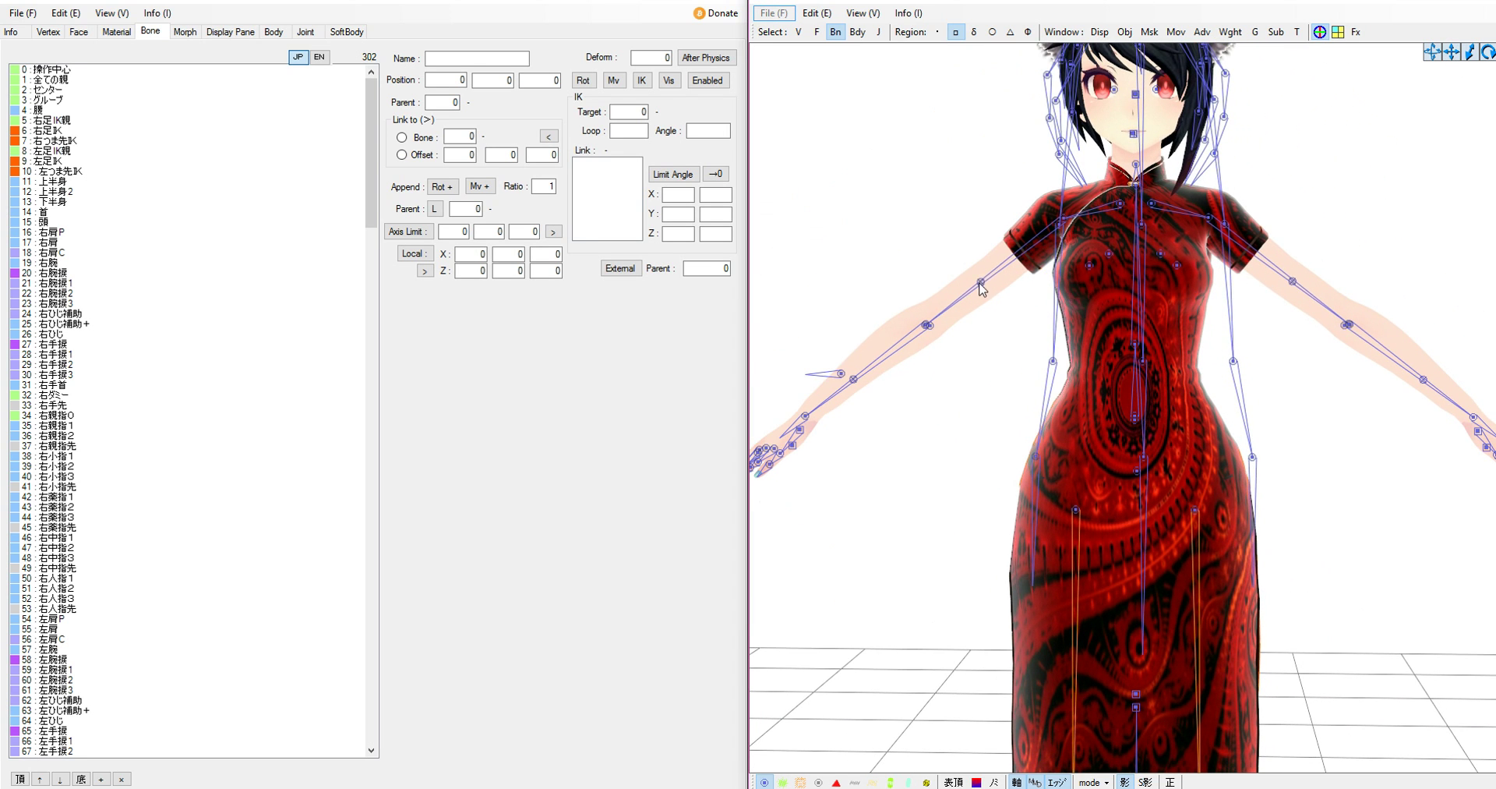
{"action": "scroll", "coordinate": [821, 284], "scroll_direction": "up", "scroll_amount": 2}
{"action": "scroll", "coordinate": [856, 273], "scroll_direction": "up", "scroll_amount": 2}
{"action": "left_click_drag", "start_coordinate": [1451, 53], "coordinate": [1431, 140]}
{"action": "scroll", "coordinate": [1247, 232], "scroll_direction": "up", "scroll_amount": 3}
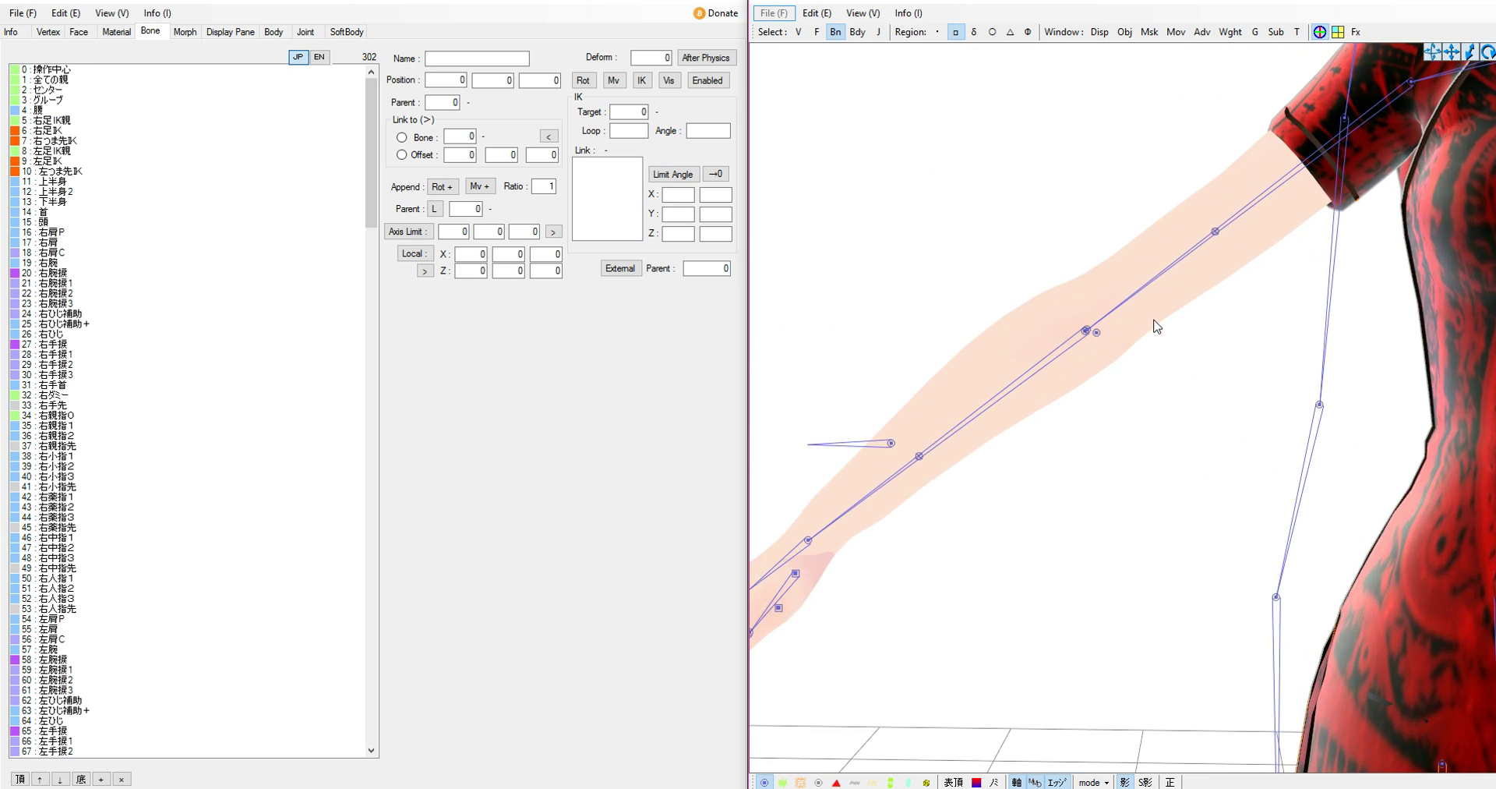
{"action": "left_click", "coordinate": [1213, 234]}
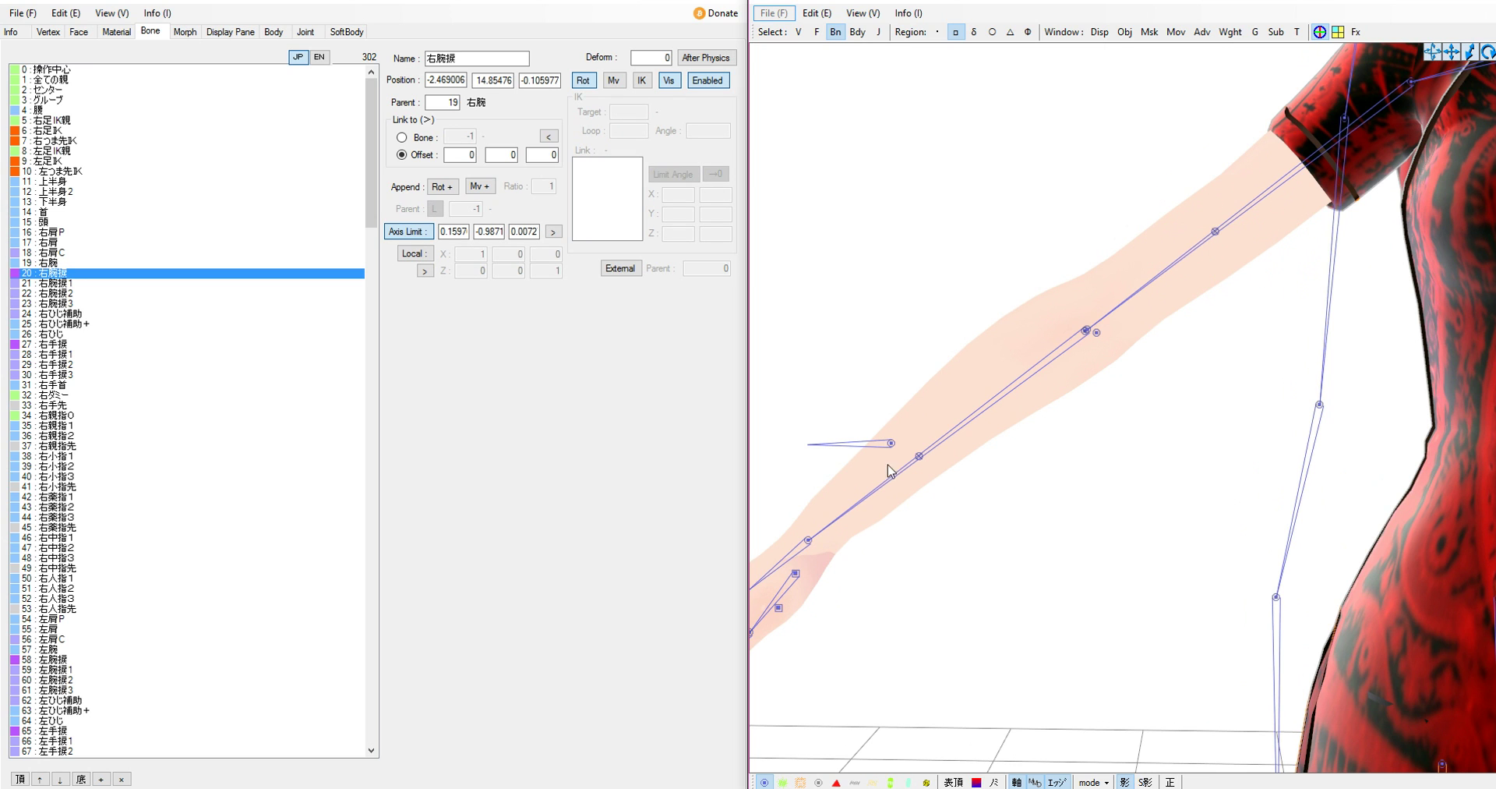
{"action": "left_click", "coordinate": [921, 458]}
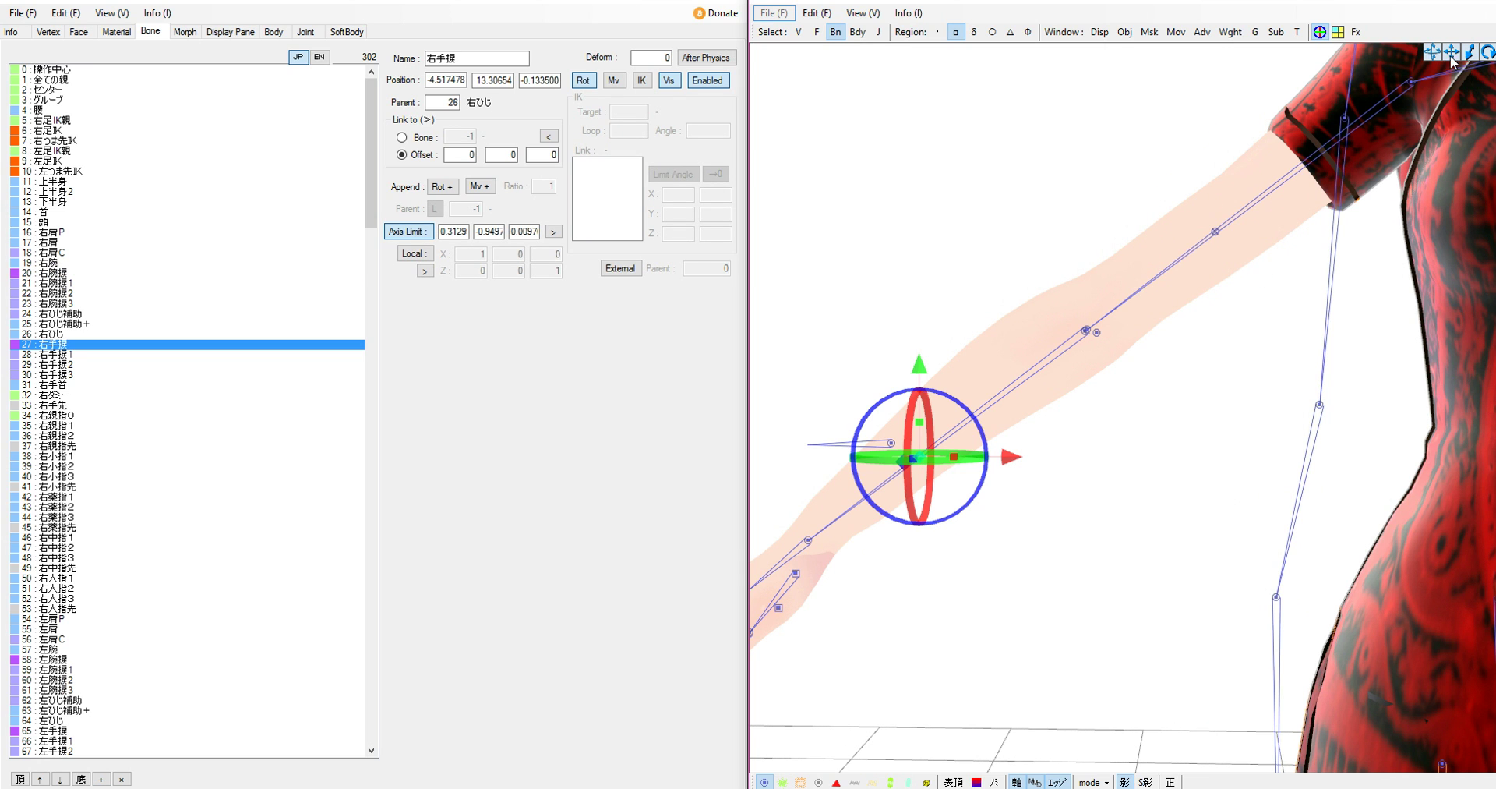
Inspect the left arm's twist bones, 左腕捩 on the upper arm and 左手捩 on the forearm.
{"action": "left_click_drag", "start_coordinate": [1450, 59], "coordinate": [1222, 218]}
{"action": "left_click", "coordinate": [1144, 287]}
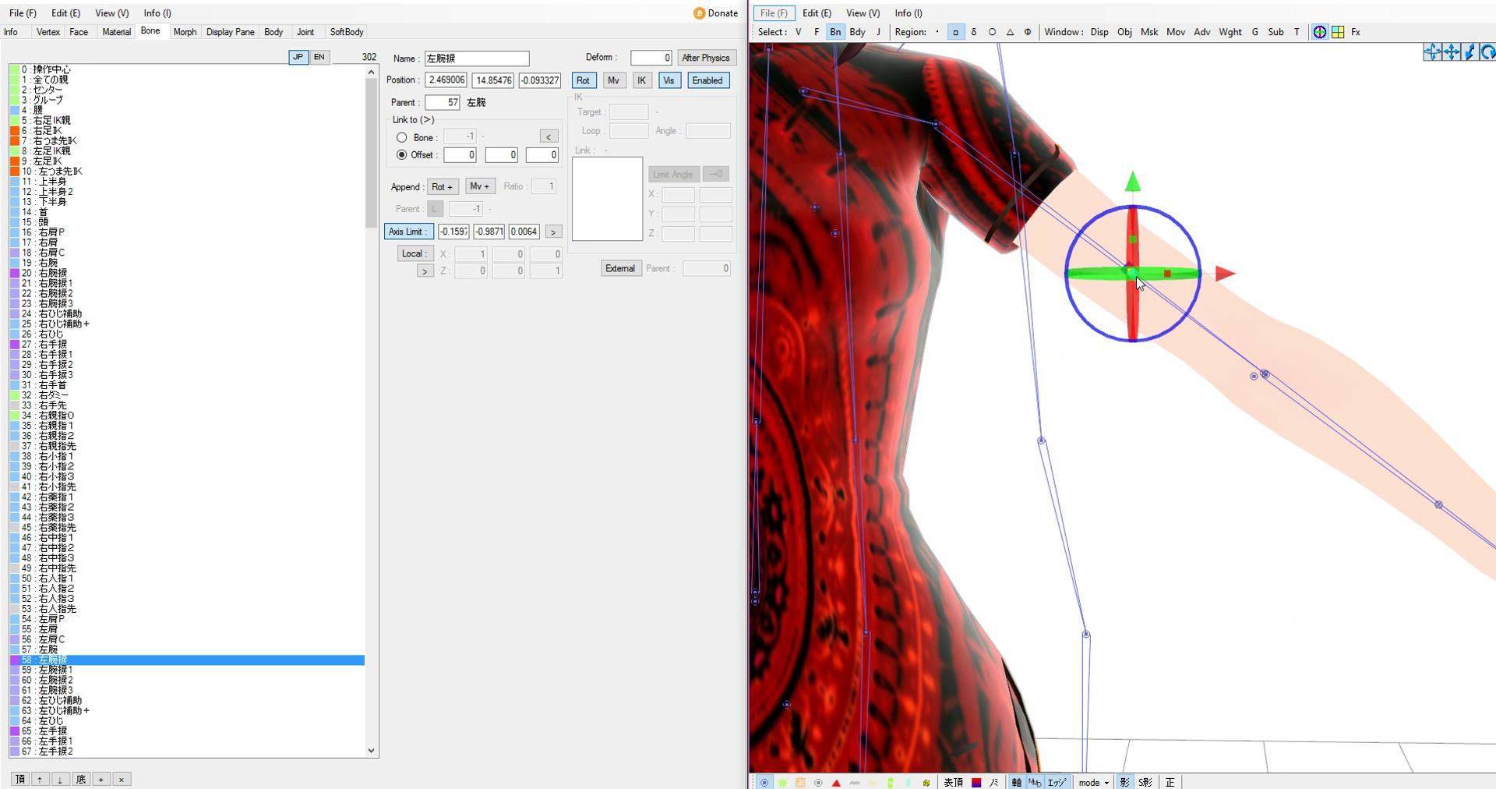
{"action": "left_click", "coordinate": [1441, 511]}
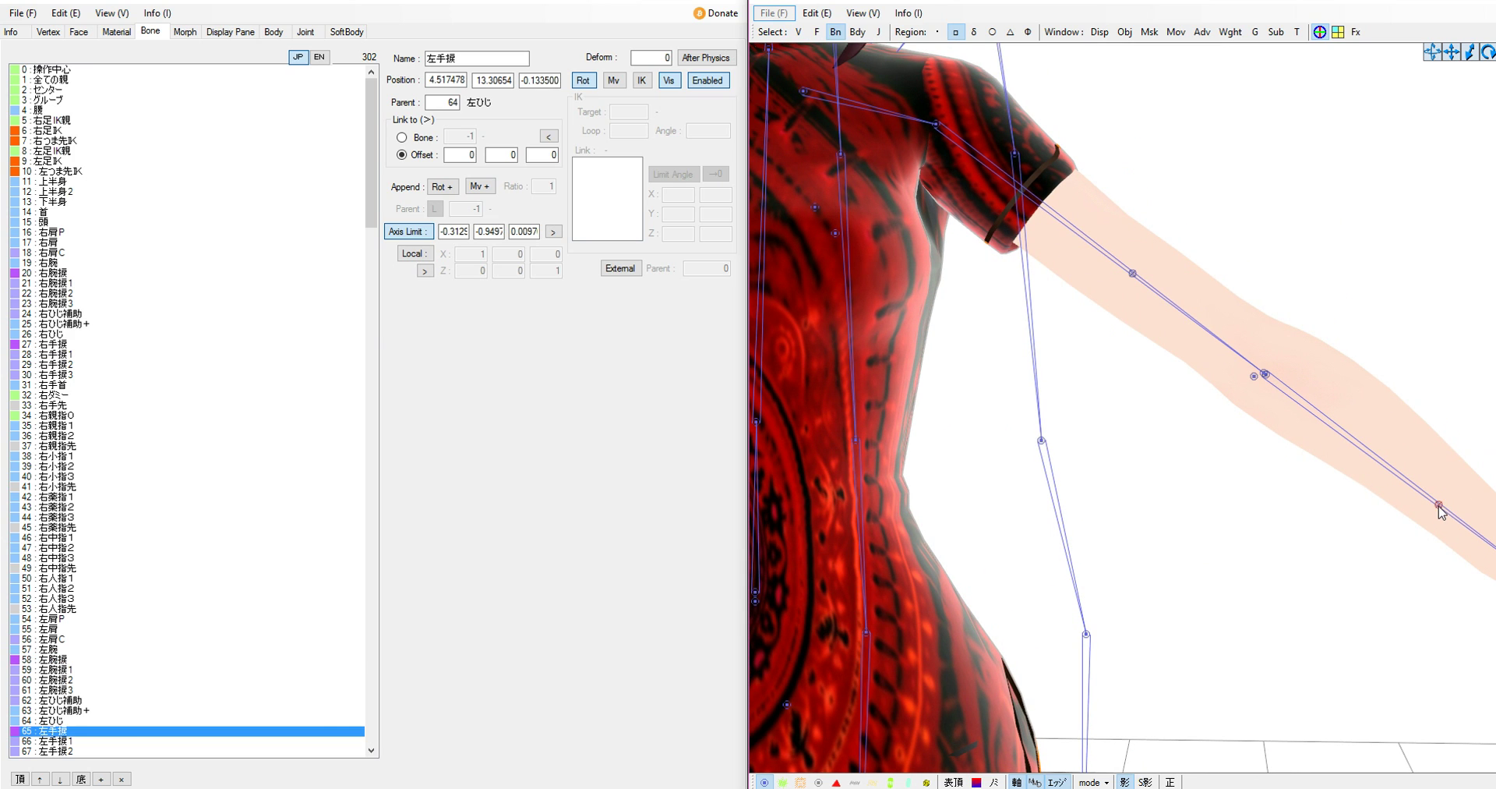
{"action": "left_click", "coordinate": [1427, 140]}
Return to the right arm, examine the placement of the upper-arm twist bone 右腕捩, and clear the selection.
{"action": "left_click_drag", "start_coordinate": [1455, 52], "coordinate": [1495, 37]}
{"action": "left_click", "coordinate": [1331, 260]}
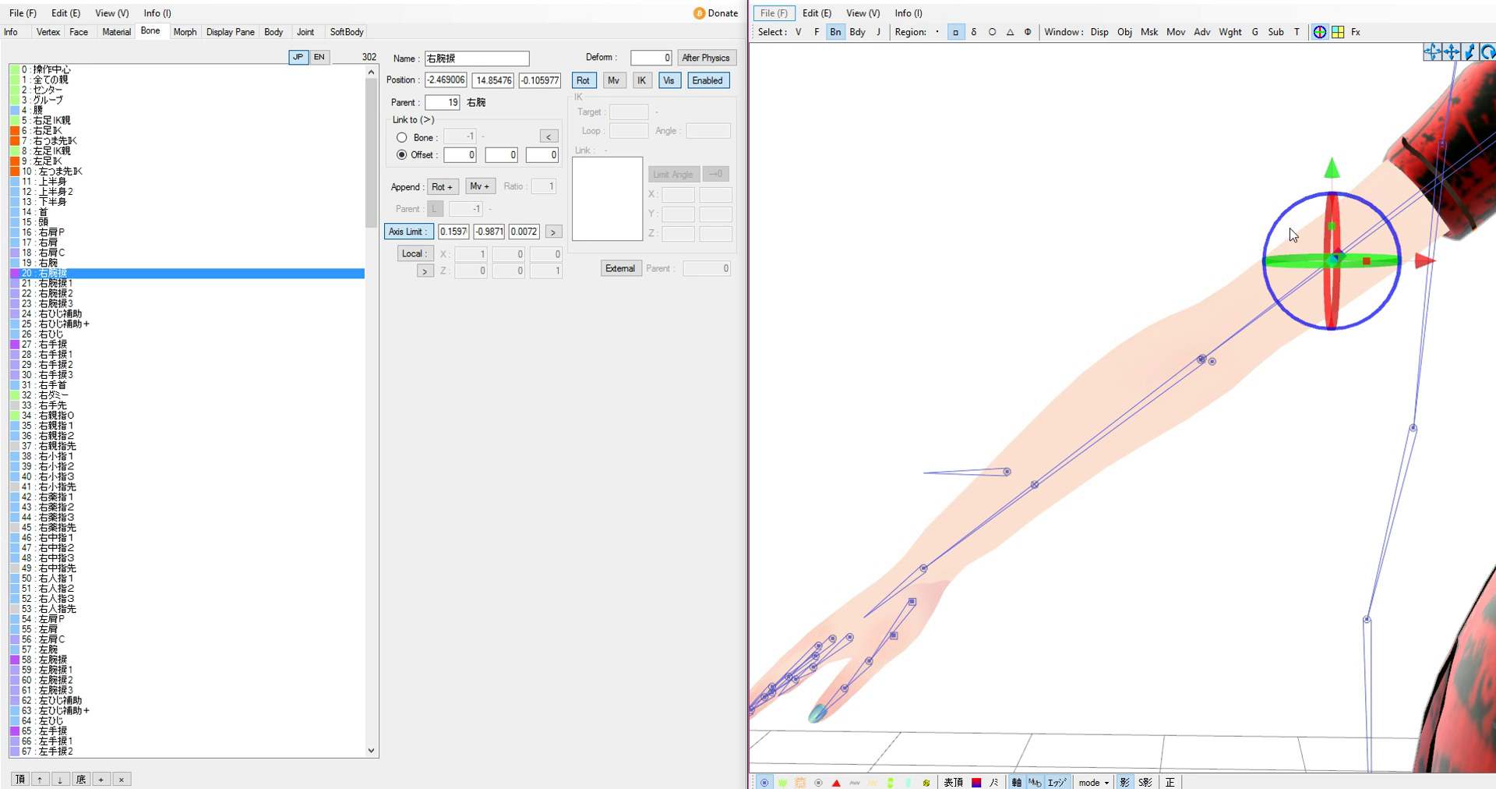
{"action": "scroll", "coordinate": [1324, 219], "scroll_direction": "up", "scroll_amount": 1}
{"action": "left_click_drag", "start_coordinate": [1454, 52], "coordinate": [1189, 194]}
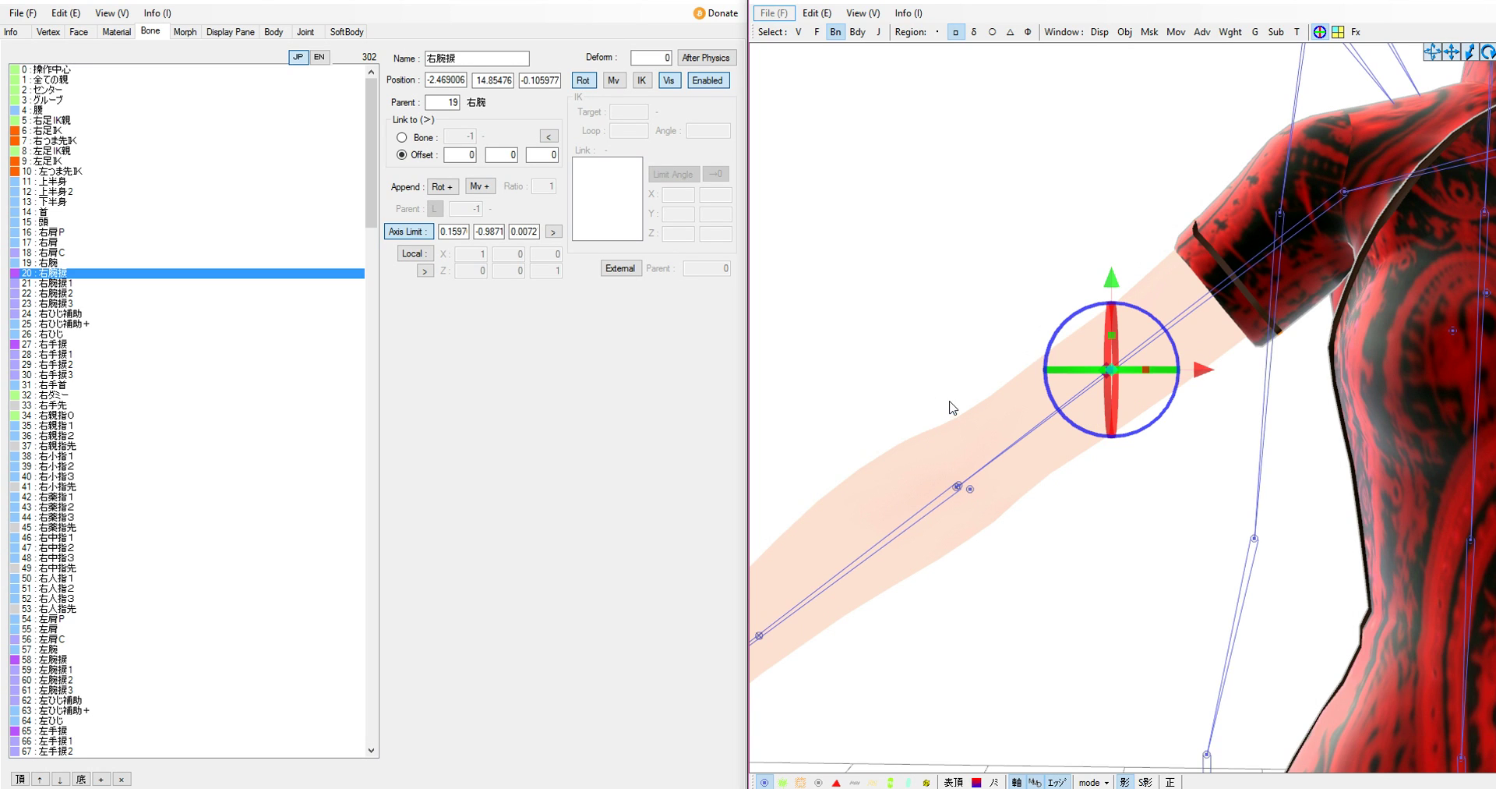
{"action": "left_click", "coordinate": [912, 340]}
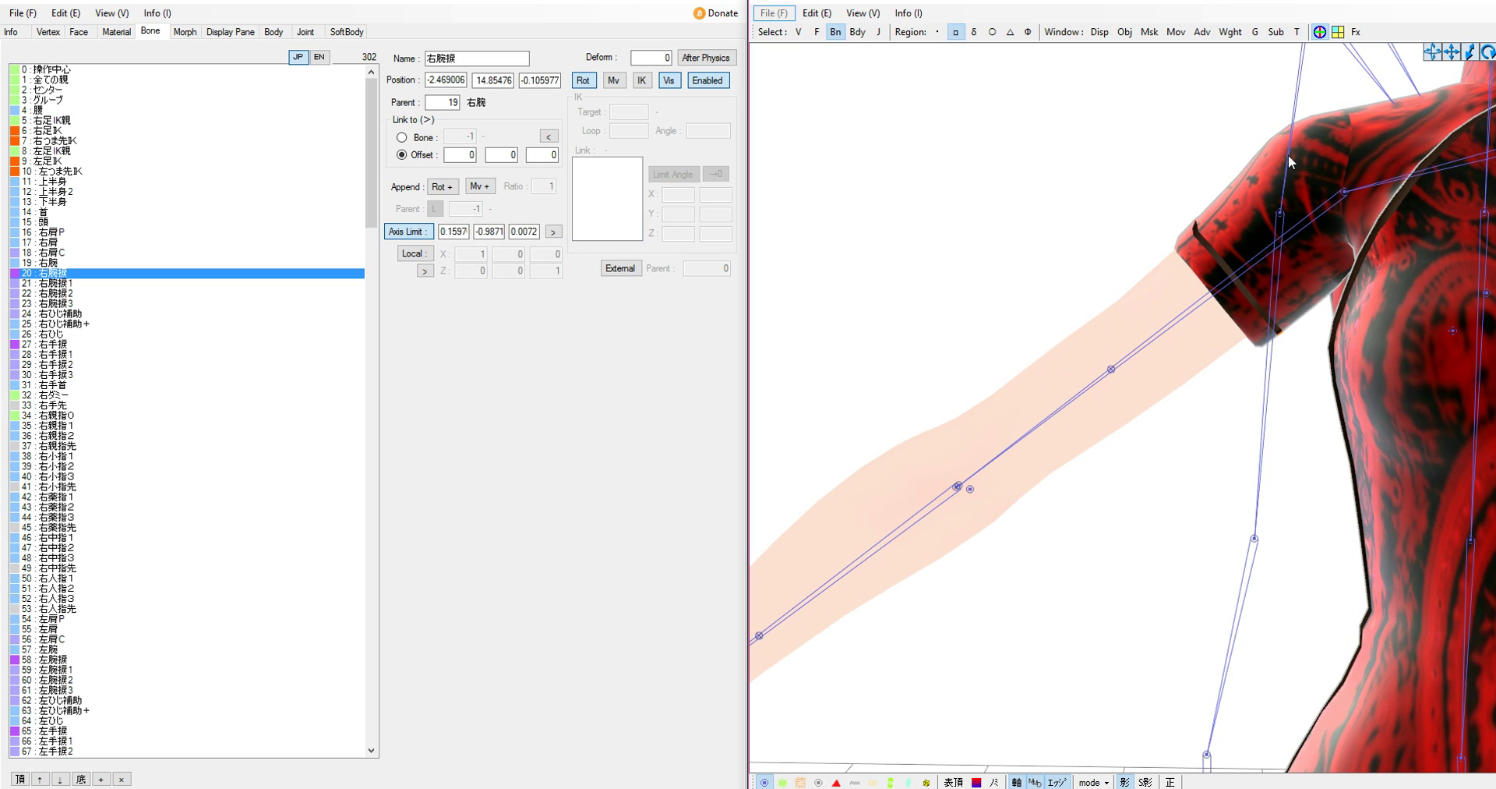
Inspect the overlapping right elbow bones 右ひじ補助+ and 右ひじ with their parent and link settings.
{"action": "scroll", "coordinate": [1067, 343], "scroll_direction": "up", "scroll_amount": 2}
{"action": "left_click_drag", "start_coordinate": [1454, 54], "coordinate": [1494, 26]}
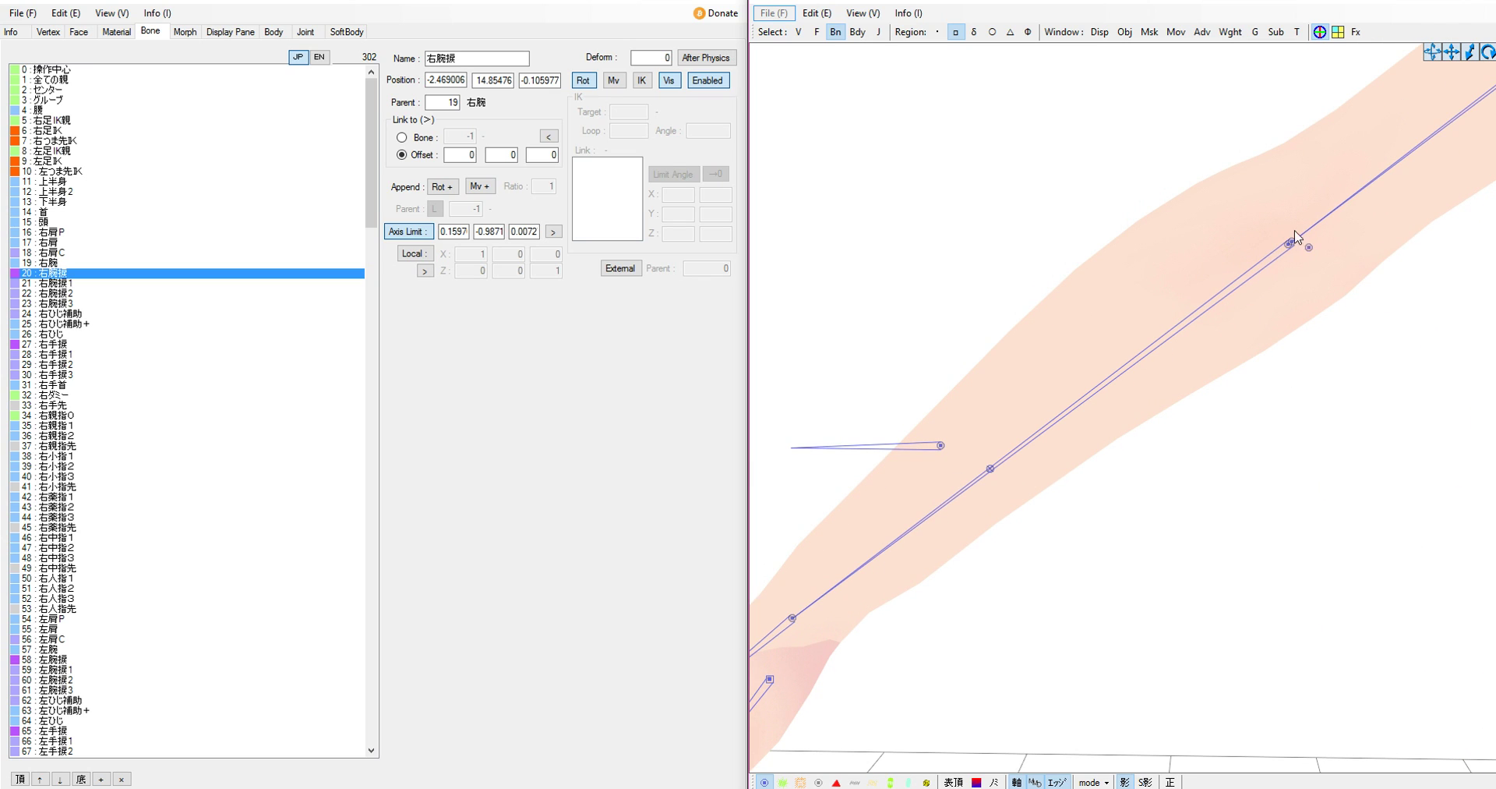
{"action": "scroll", "coordinate": [1333, 239], "scroll_direction": "up", "scroll_amount": 2}
{"action": "left_click", "coordinate": [1438, 96]}
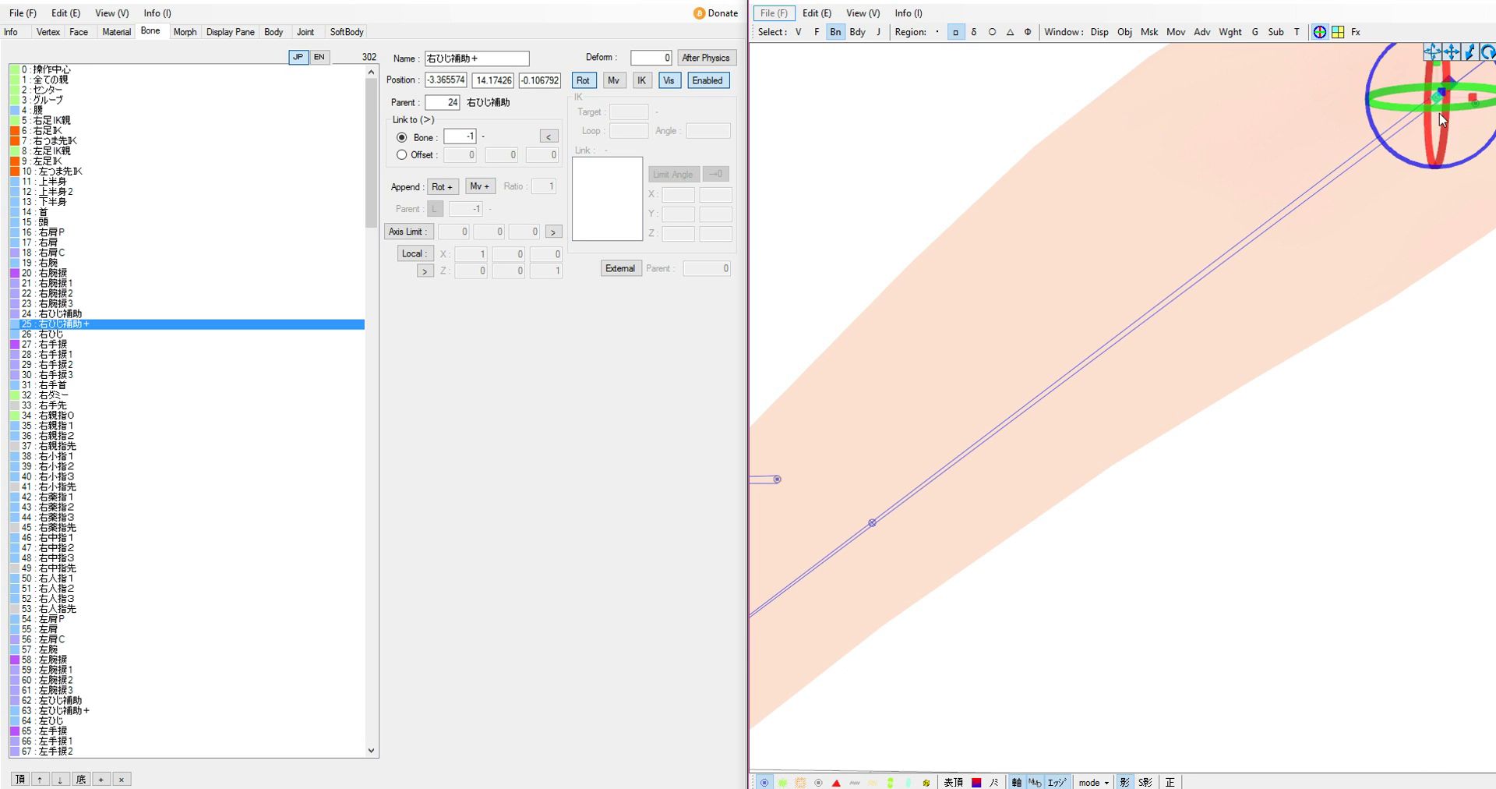
{"action": "left_click_drag", "start_coordinate": [1452, 50], "coordinate": [1061, 341]}
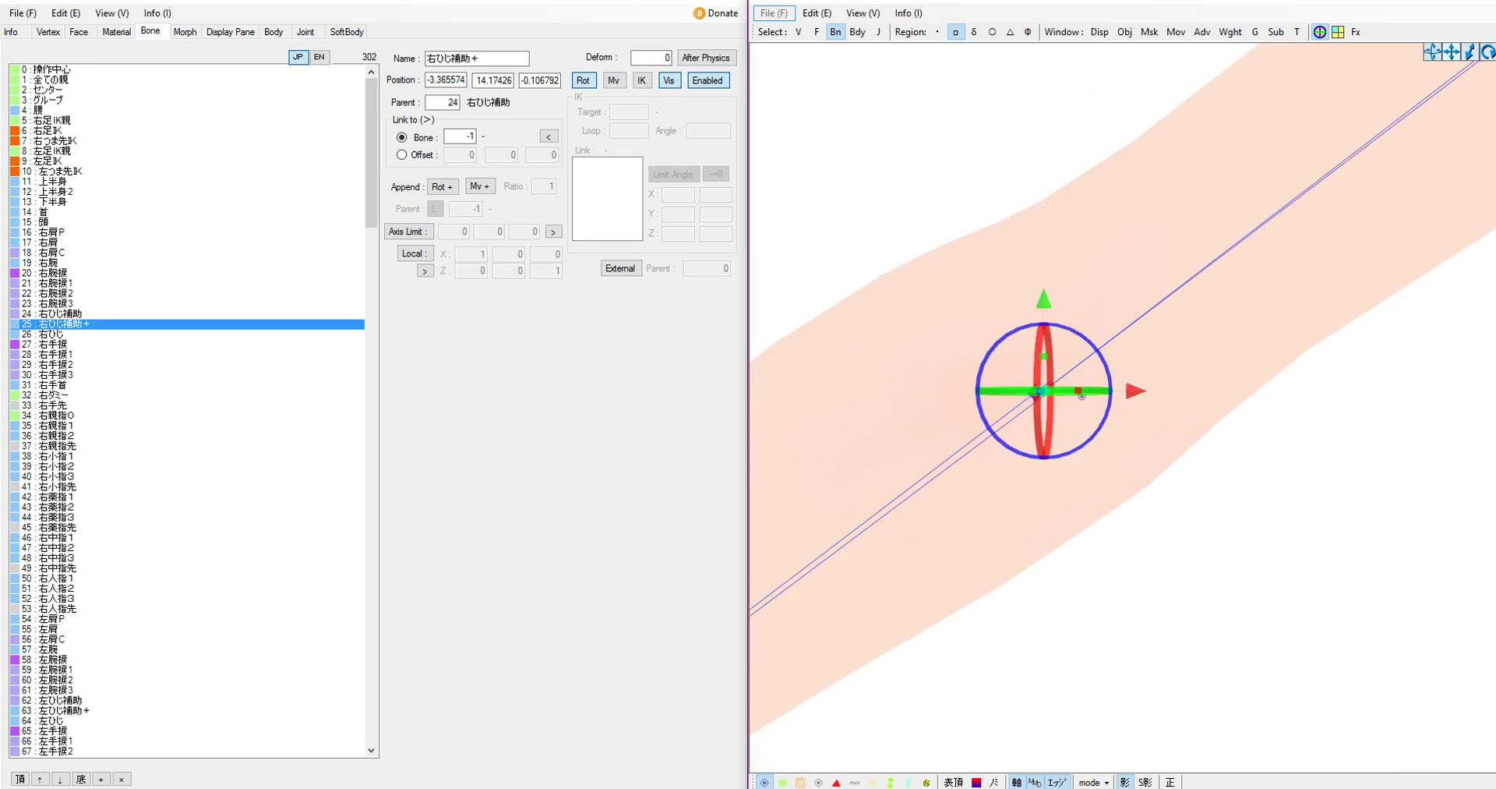
{"action": "left_click", "coordinate": [1036, 158]}
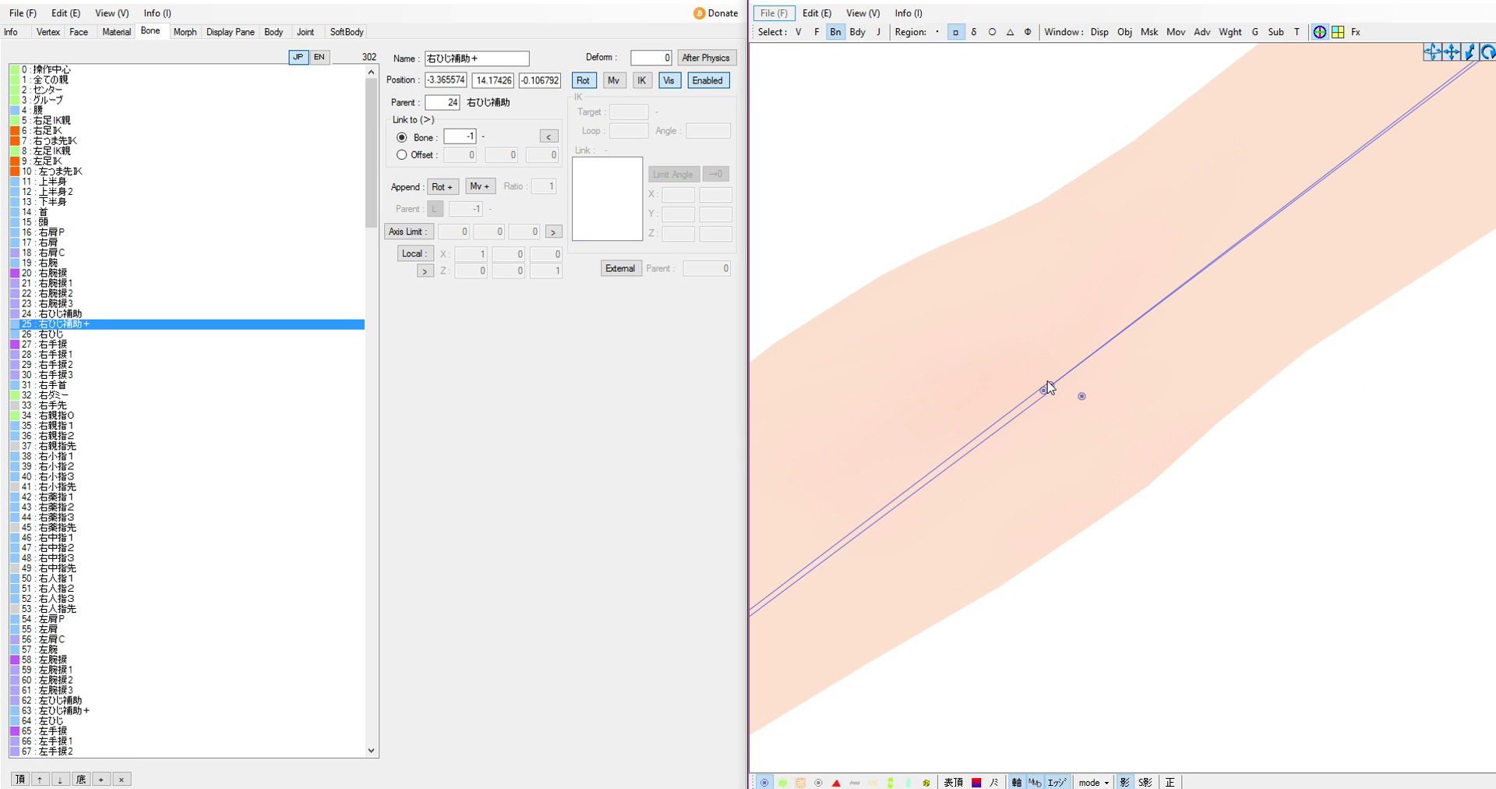
{"action": "left_click", "coordinate": [1052, 386]}
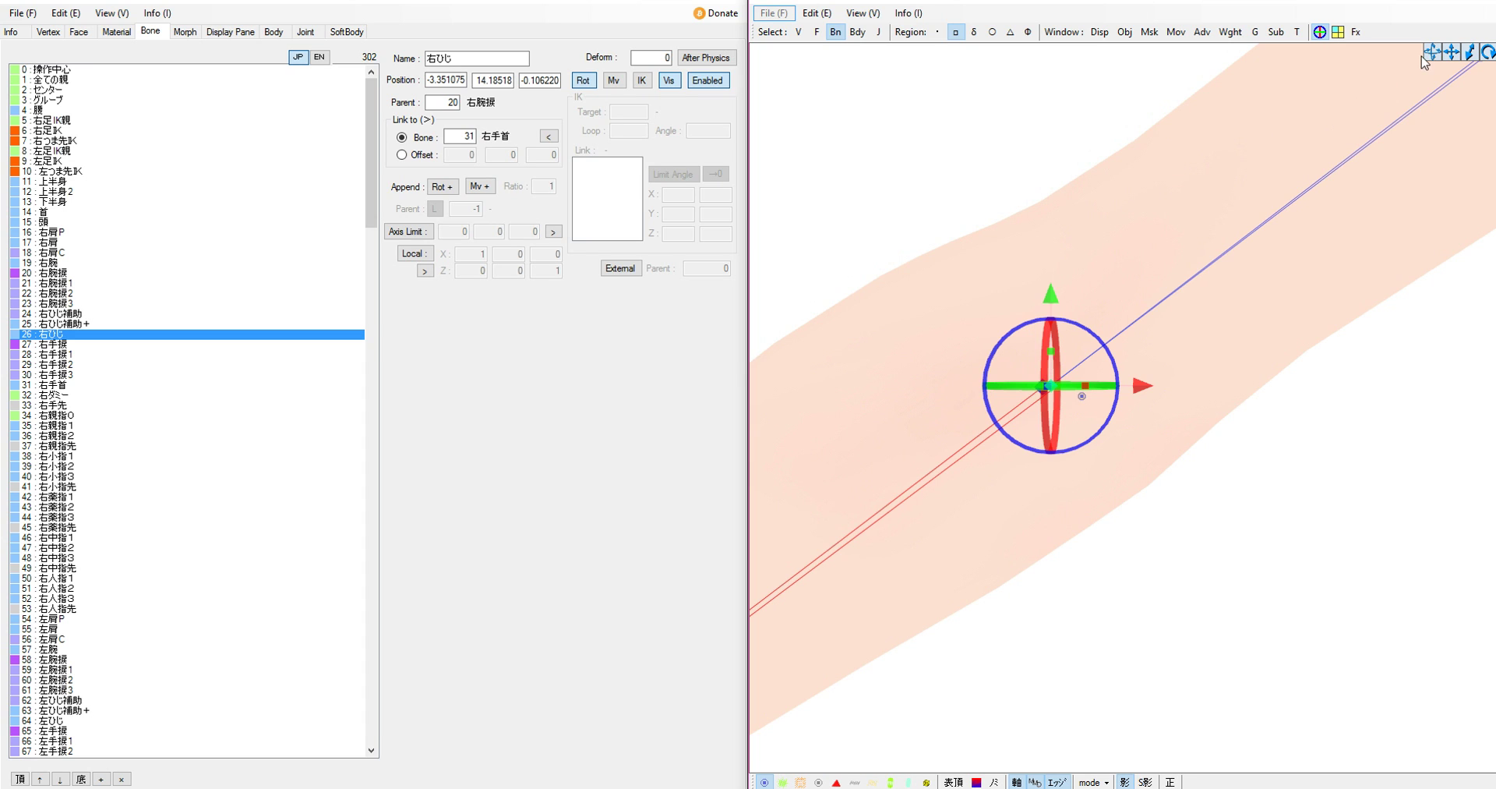
Link the right upper-arm twist bone 右腕捩 to bone 26, 右ひじ, in place of its offset.
{"action": "left_click_drag", "start_coordinate": [1449, 53], "coordinate": [1080, 332]}
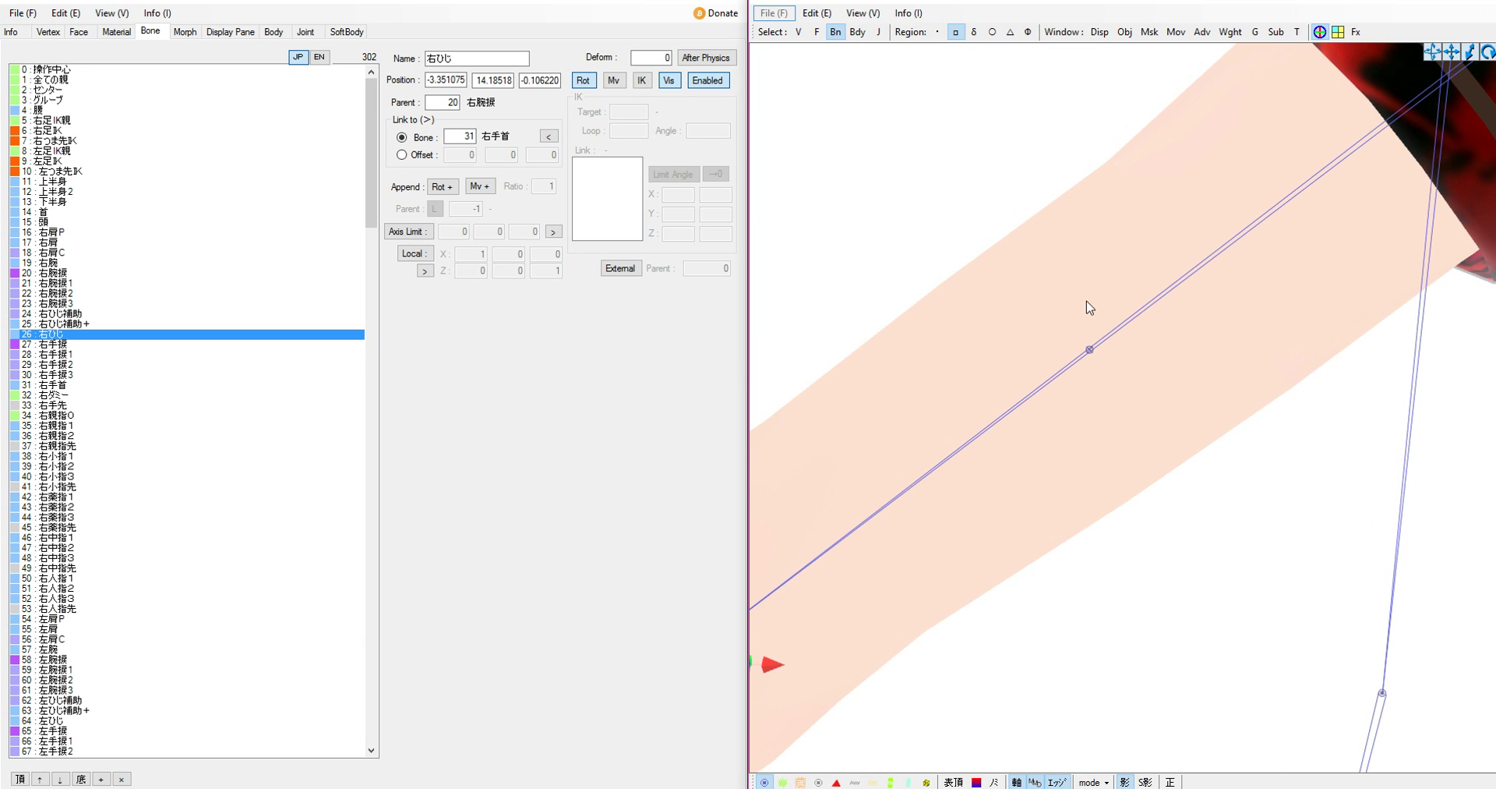
{"action": "left_click", "coordinate": [1090, 350]}
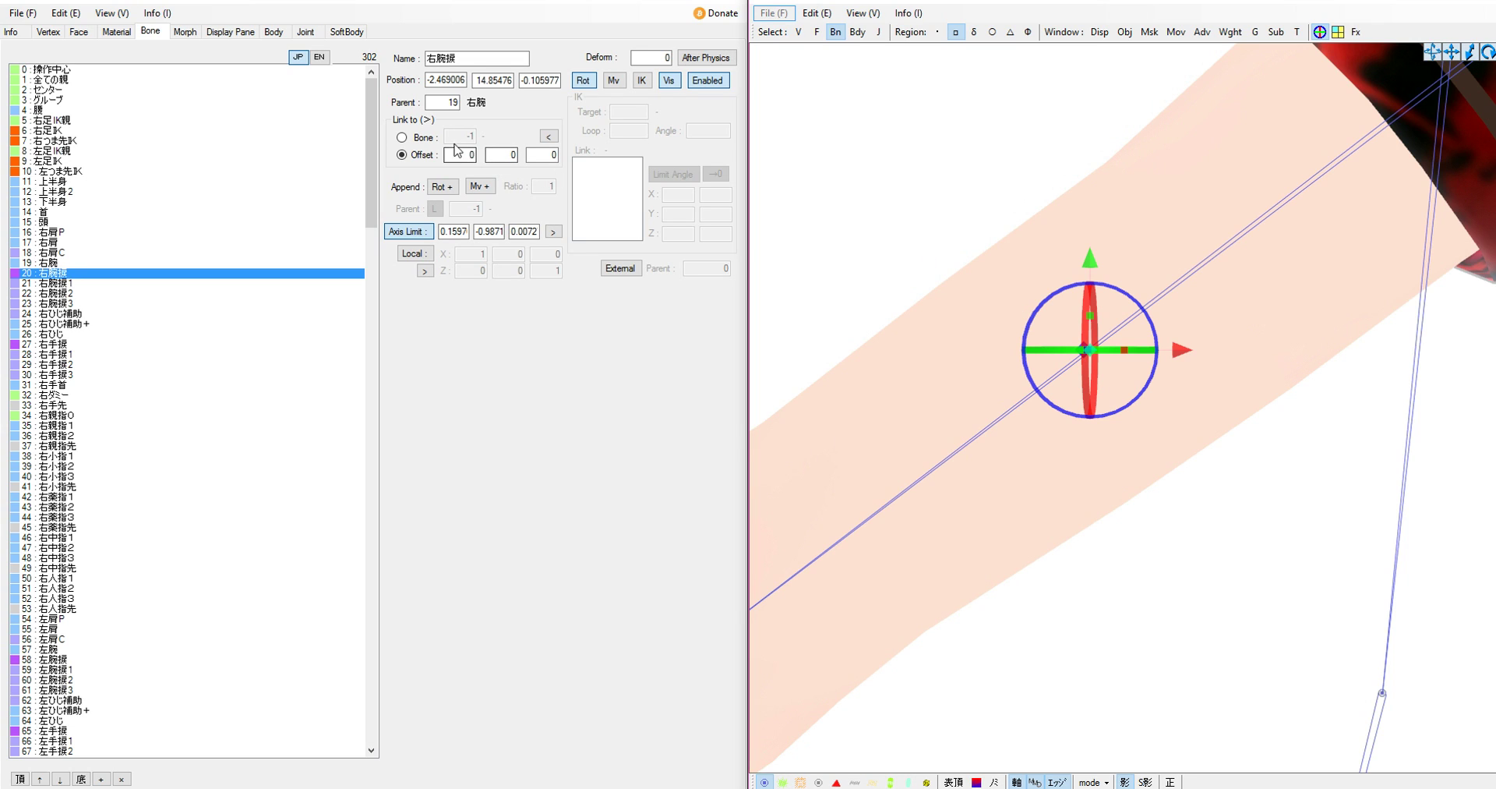
{"action": "left_click", "coordinate": [429, 139]}
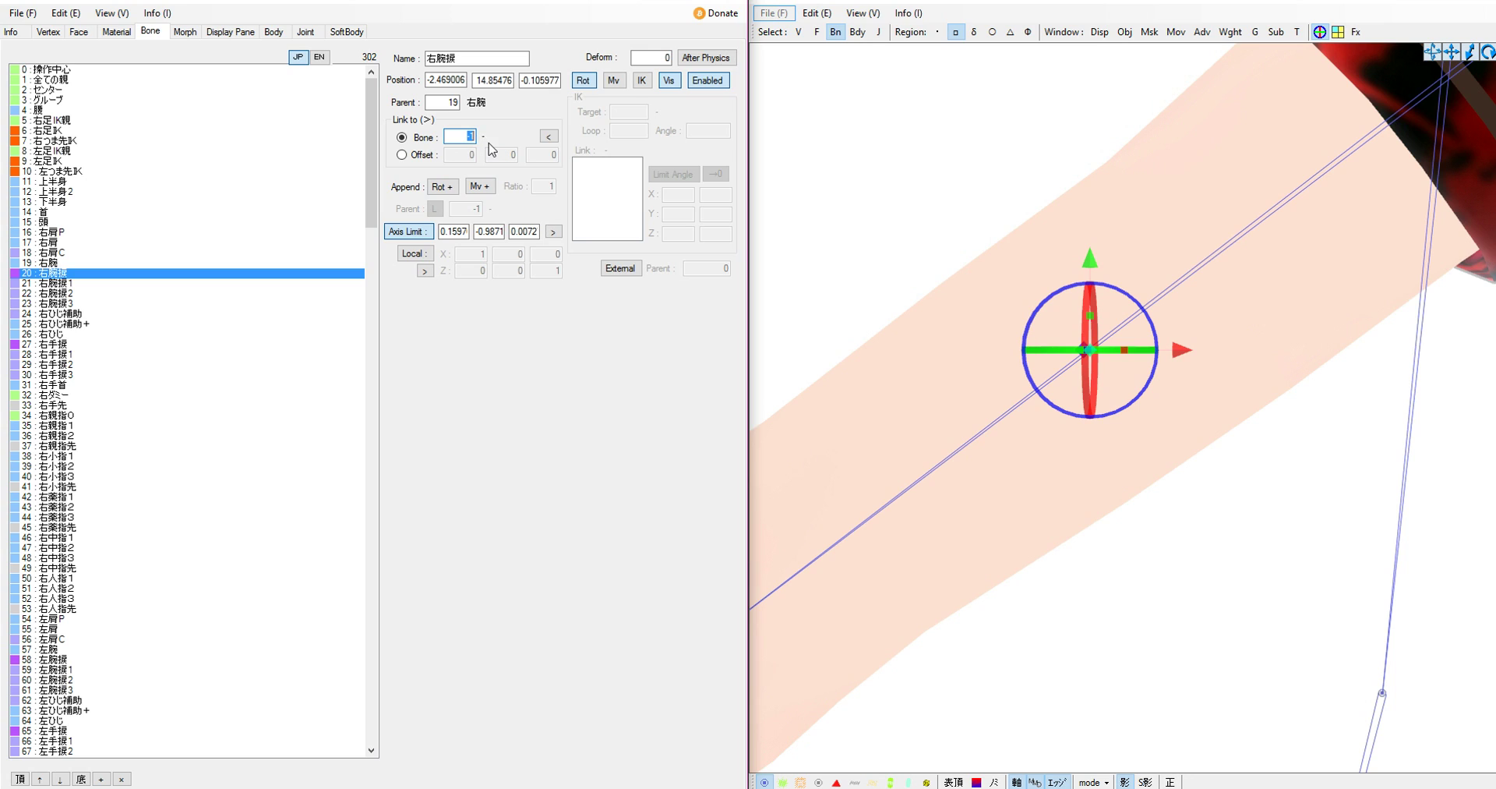
{"action": "type", "text": "26"}
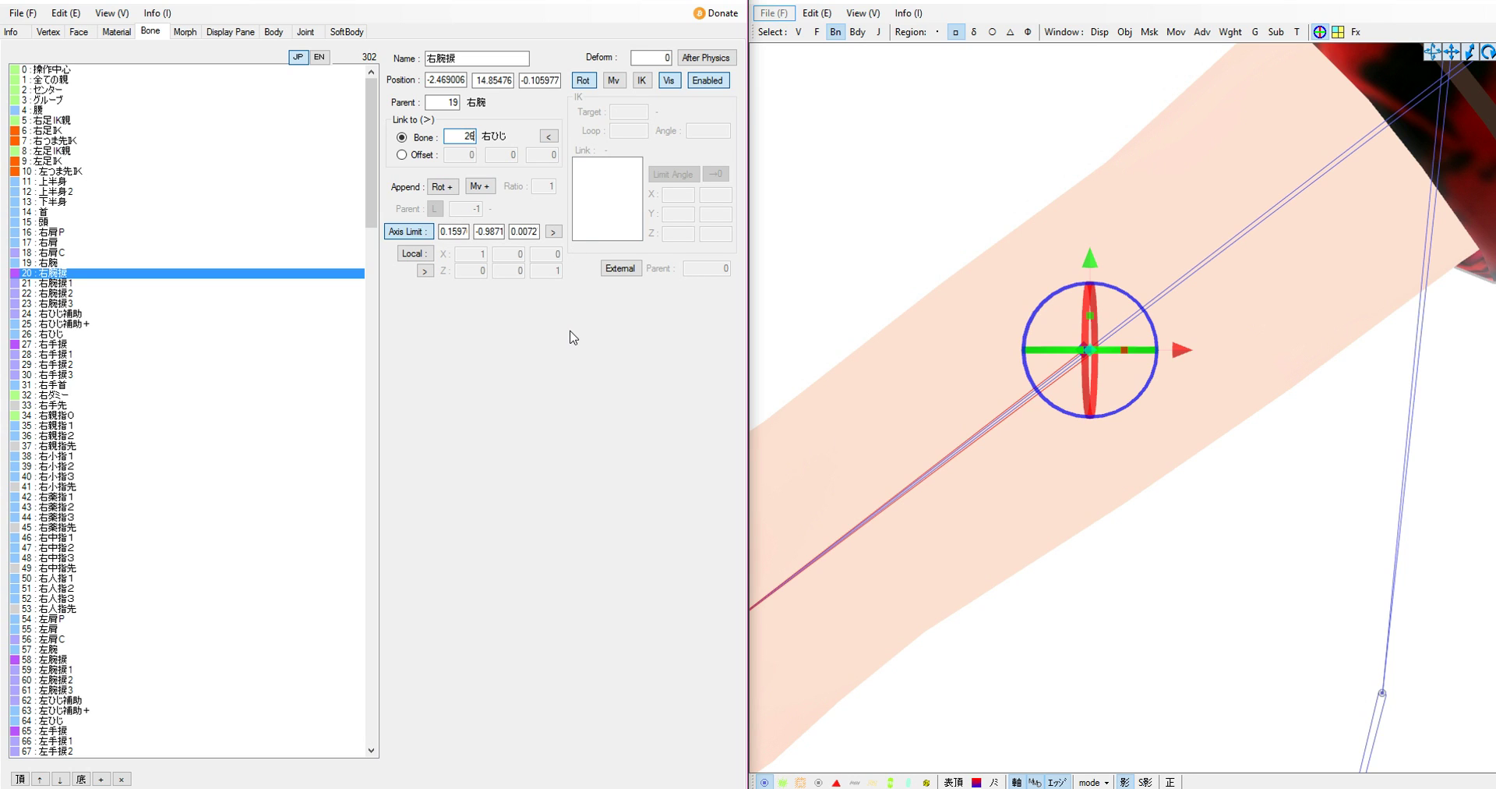
Recalculate the axis limit of 右腕捩 from its new link, enable its local axis with automatically computed vectors, and clear the selection.
{"action": "left_click", "coordinate": [553, 231]}
{"action": "left_click", "coordinate": [425, 271]}
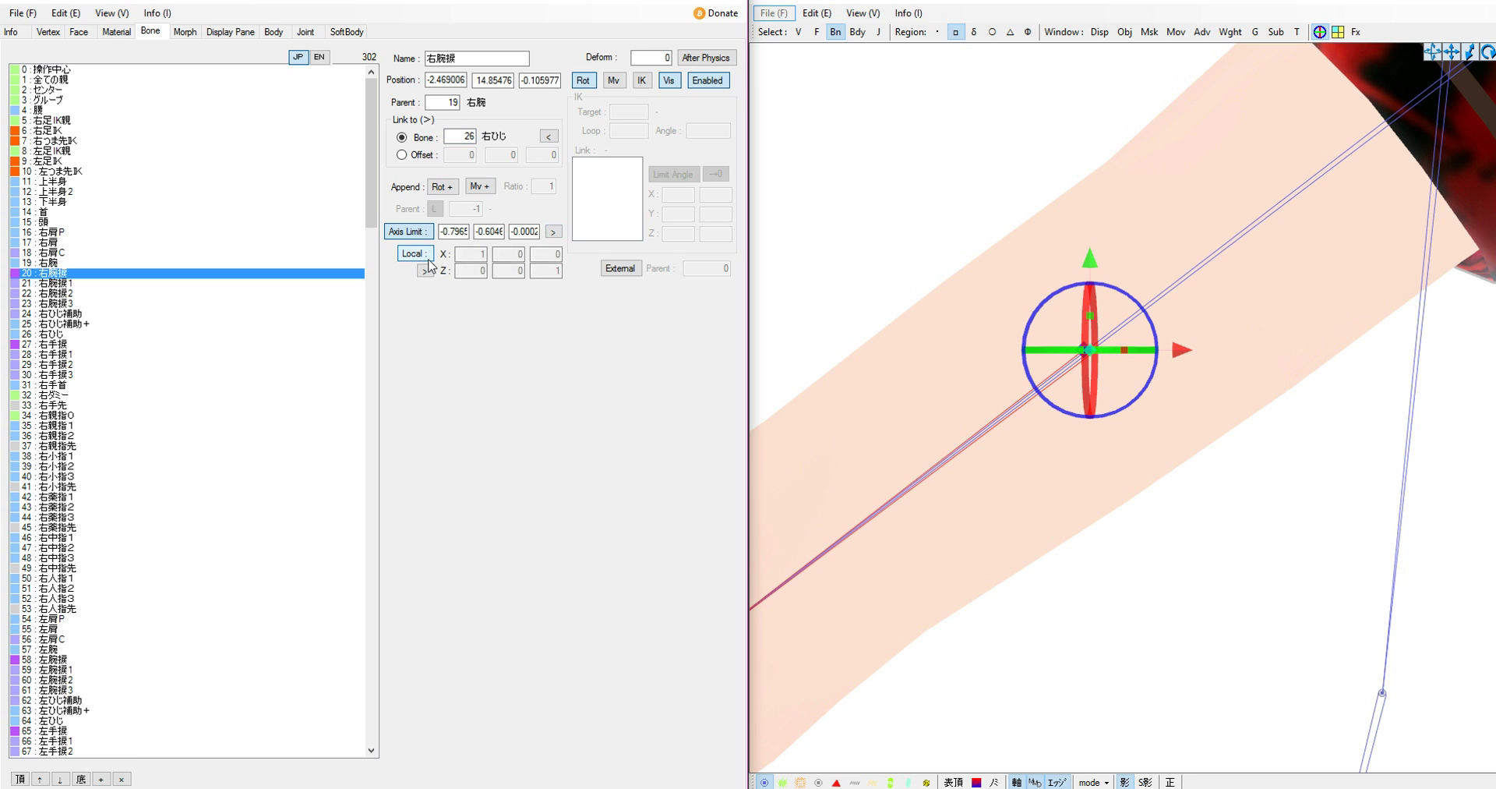
{"action": "left_click", "coordinate": [425, 271]}
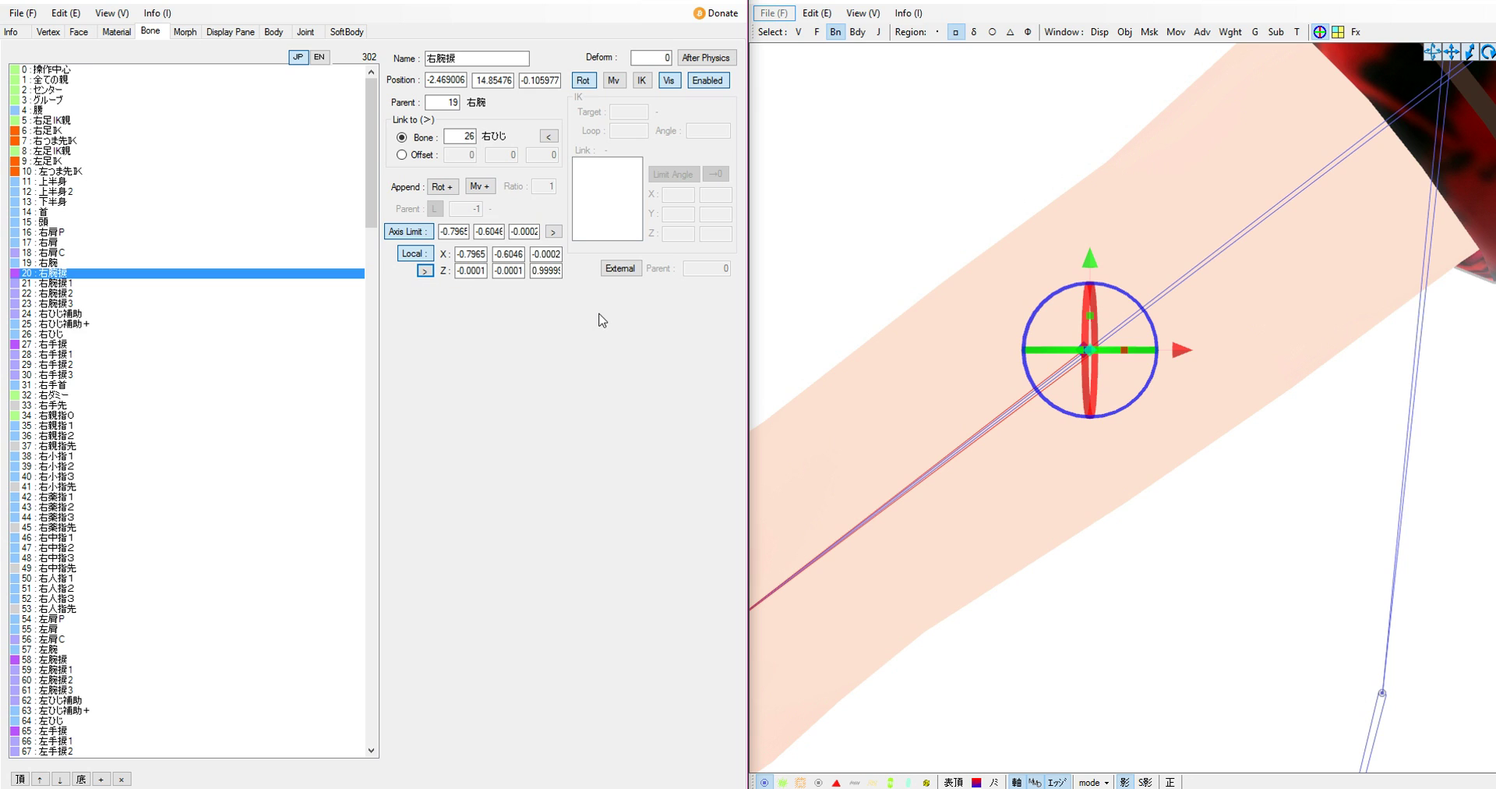
{"action": "left_click", "coordinate": [1008, 150]}
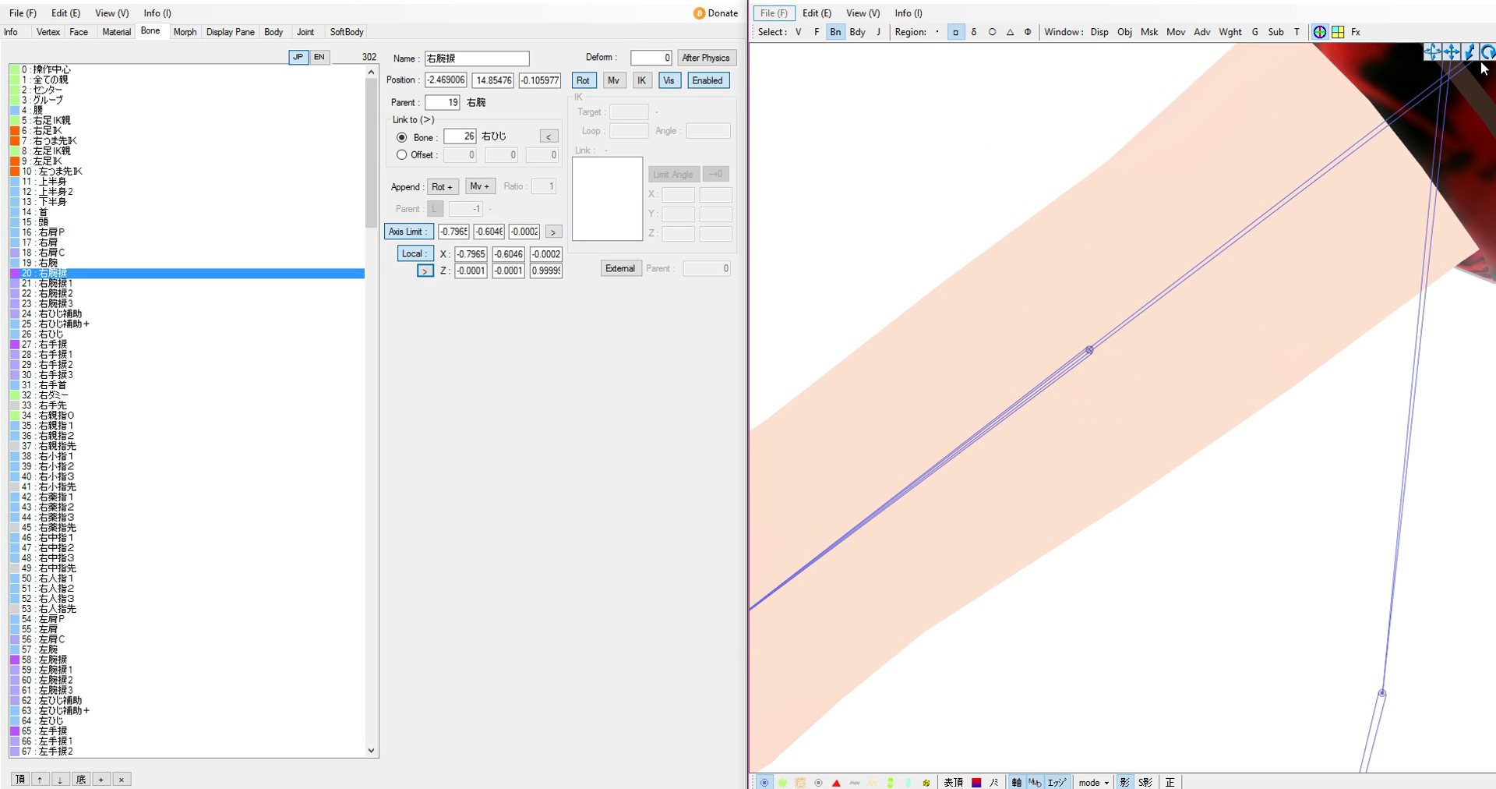
Identify the right wrist bone and link the forearm twist bone 右手捩 to bone 31, 右手首.
{"action": "middle_click_drag", "start_coordinate": [818, 732], "coordinate": [1102, 578]}
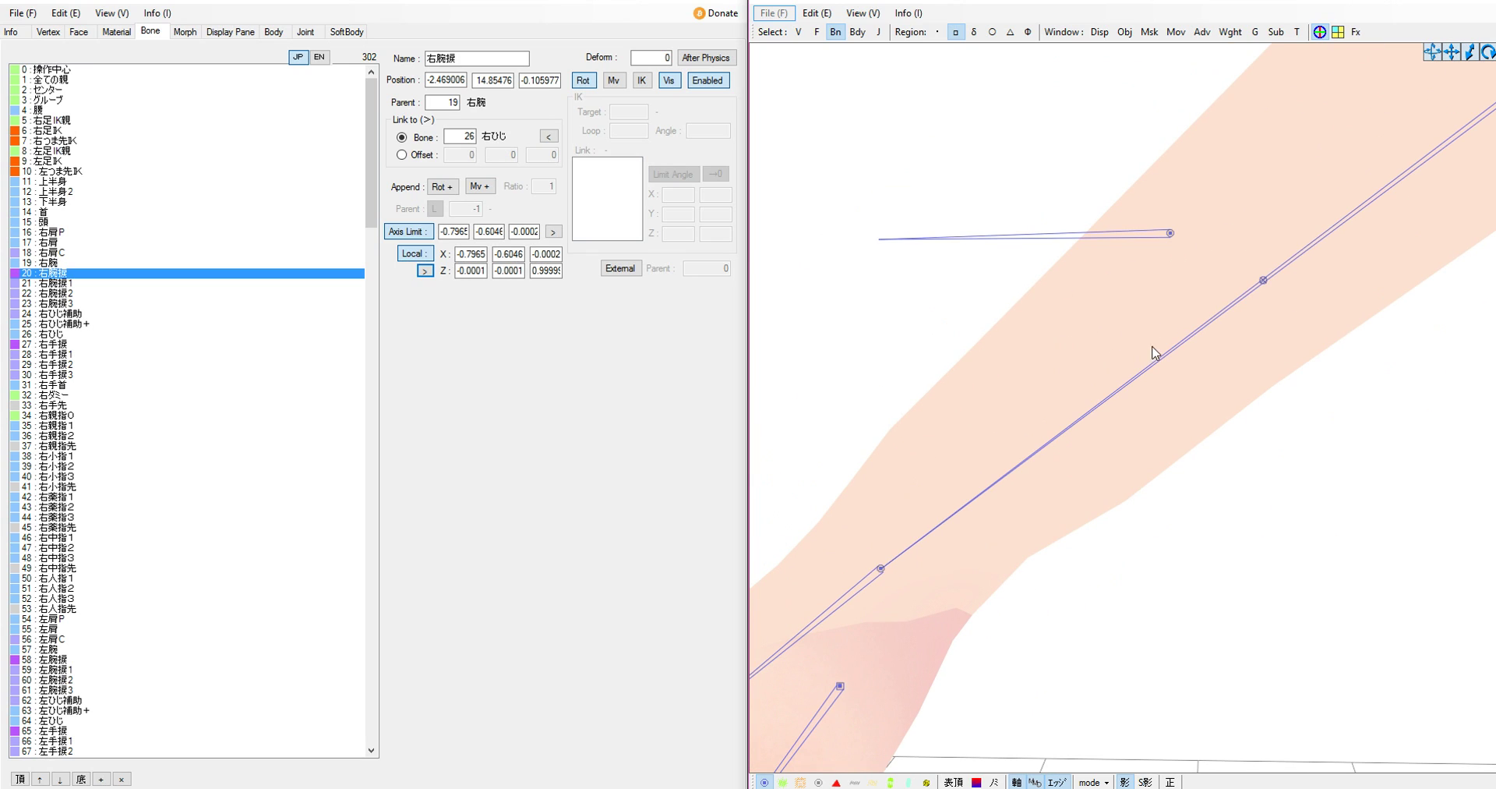
{"action": "scroll", "coordinate": [1363, 234], "scroll_direction": "down", "scroll_amount": 3}
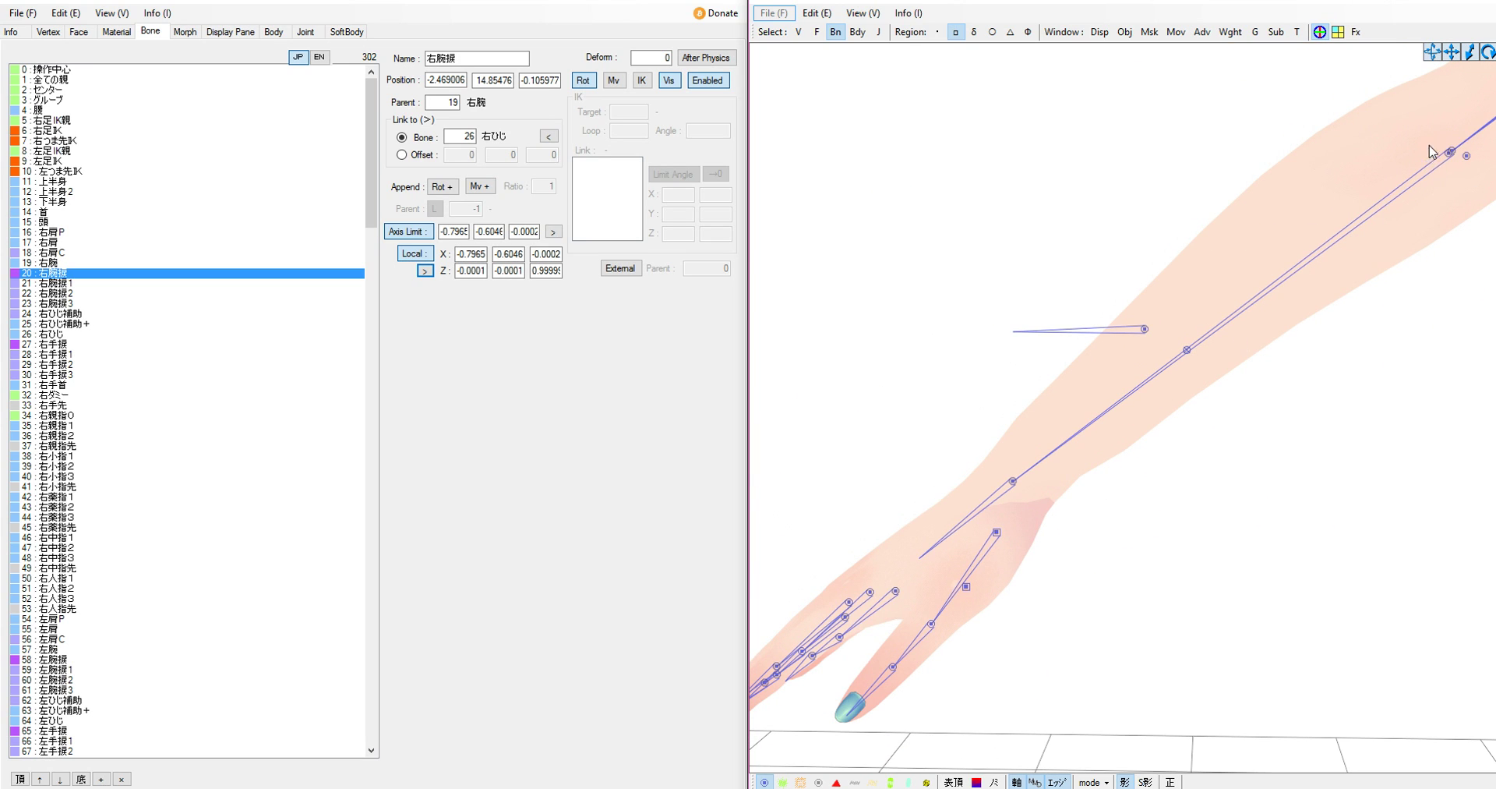
{"action": "scroll", "coordinate": [1440, 229], "scroll_direction": "up", "scroll_amount": 4}
{"action": "left_click", "coordinate": [1264, 282]}
{"action": "left_click", "coordinate": [997, 187]}
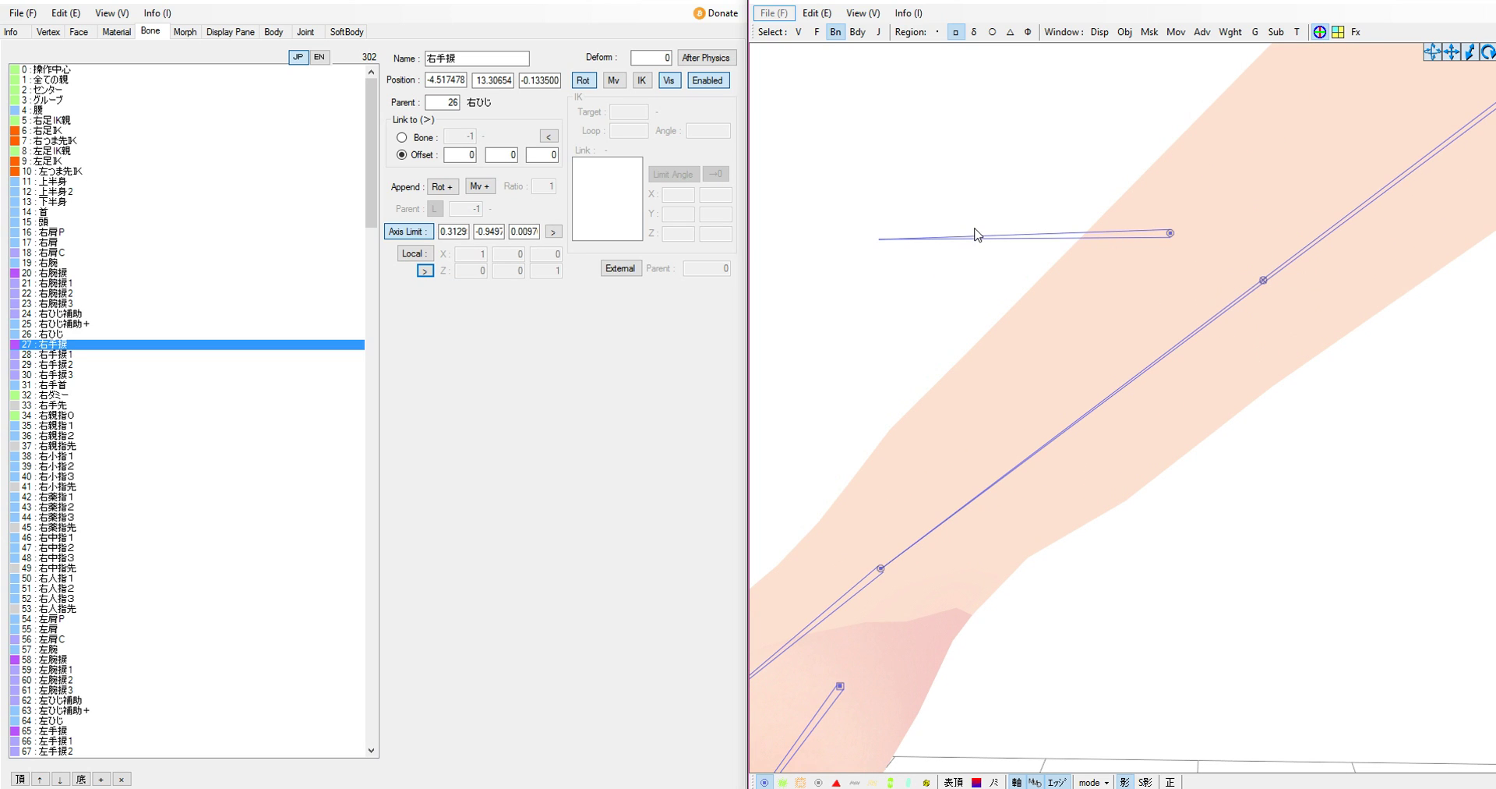
{"action": "left_click", "coordinate": [882, 570]}
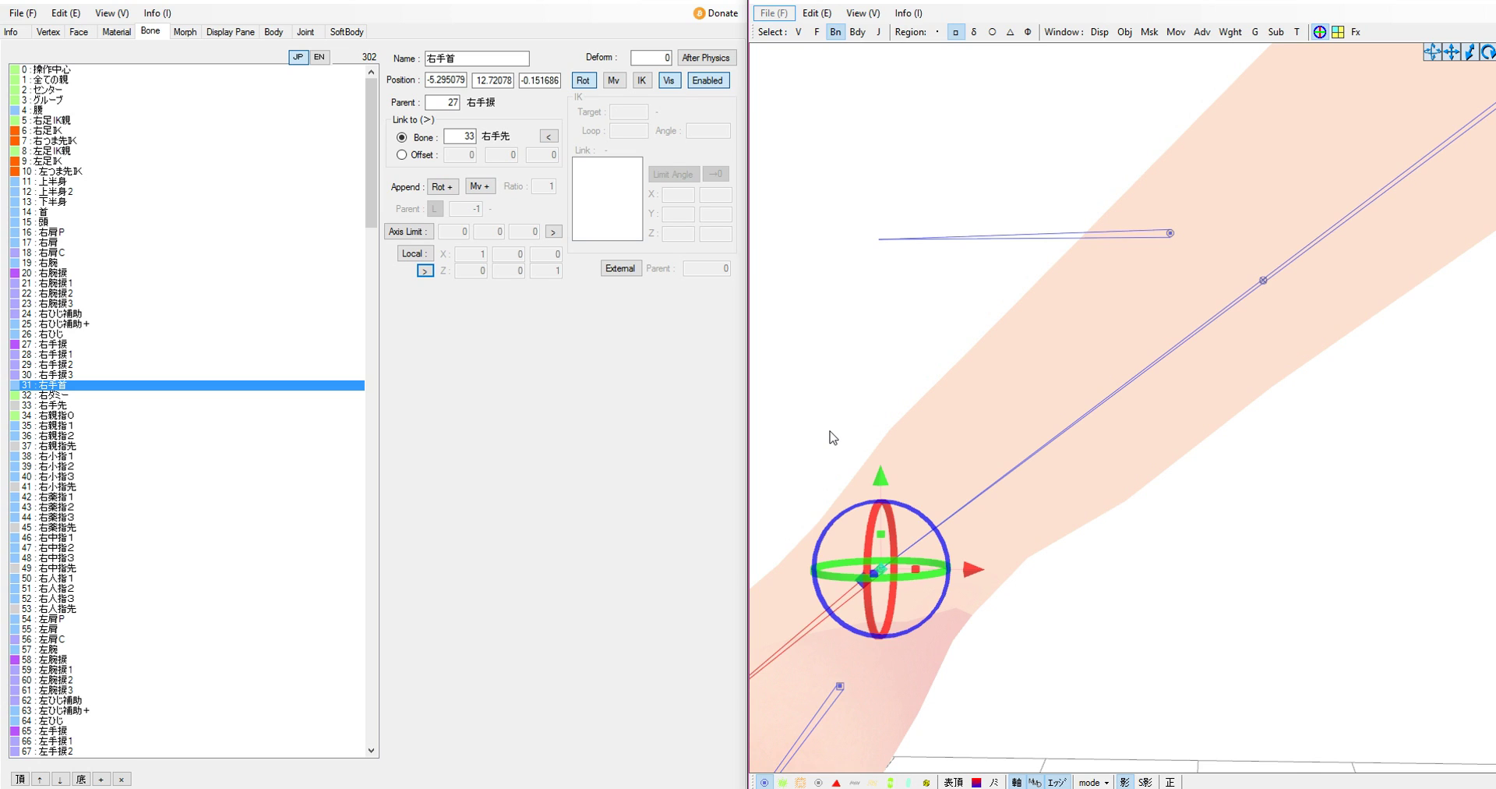
{"action": "left_click", "coordinate": [1263, 280]}
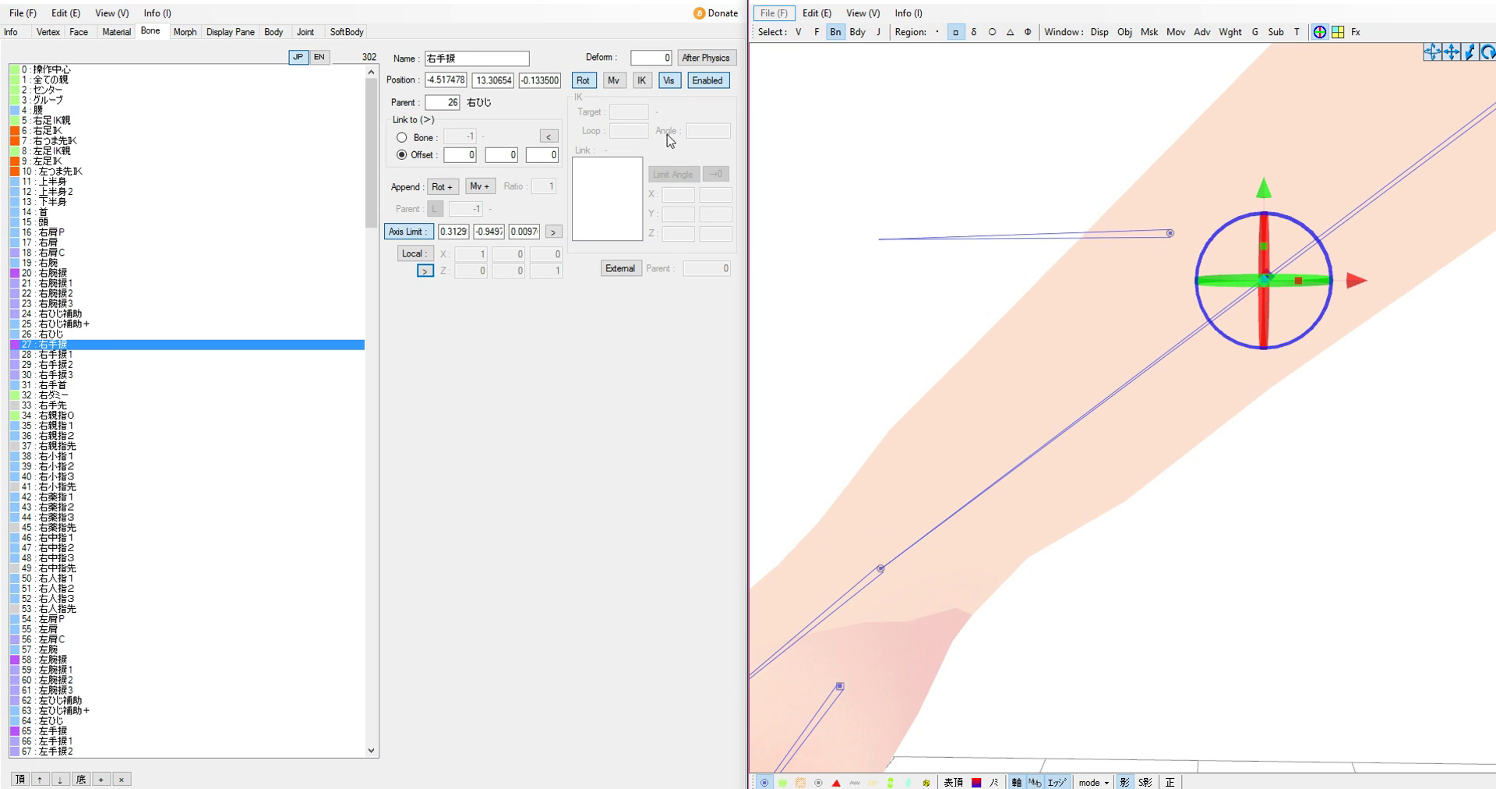
{"action": "left_click", "coordinate": [402, 137]}
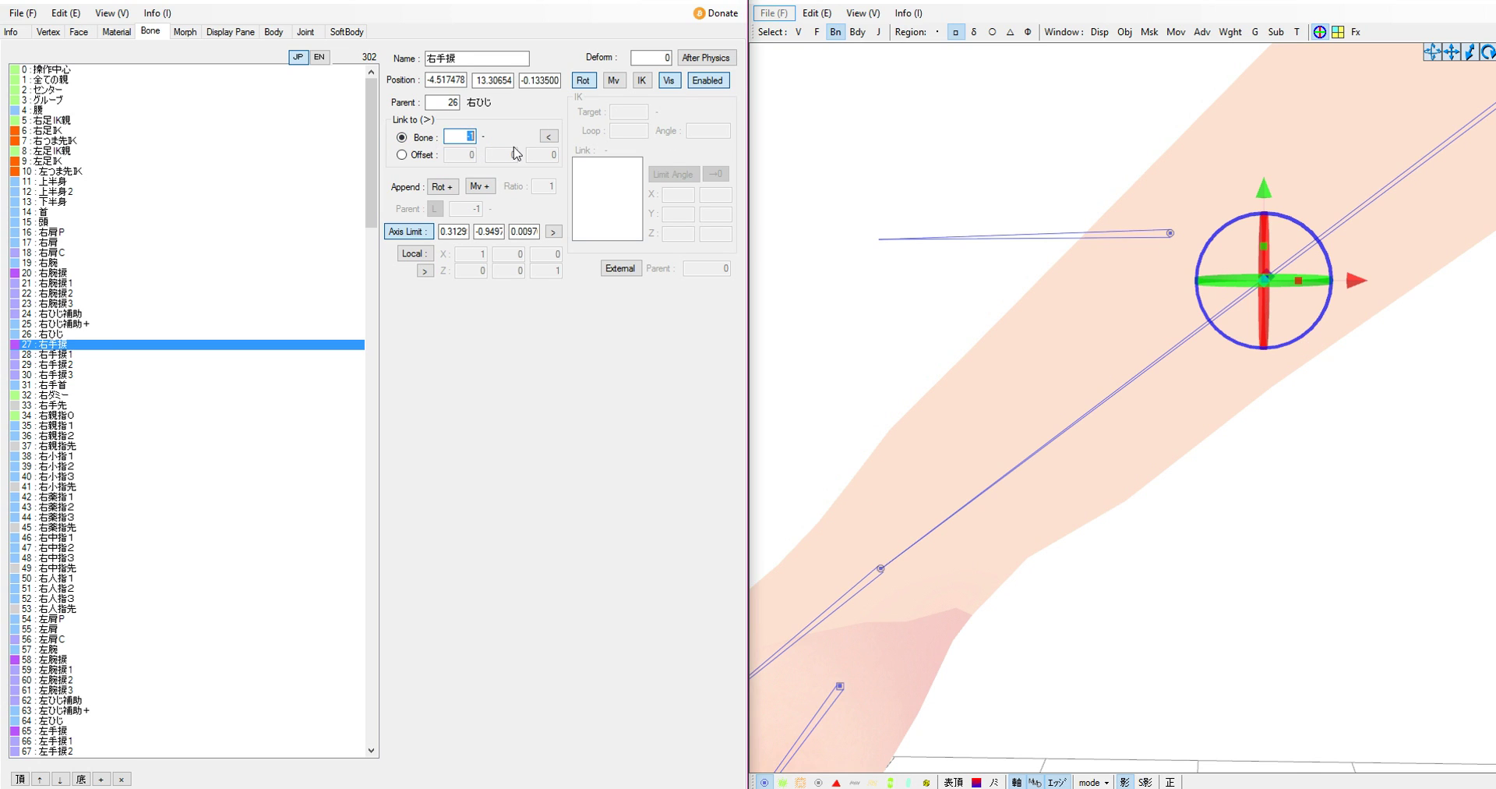
{"action": "type", "text": "31"}
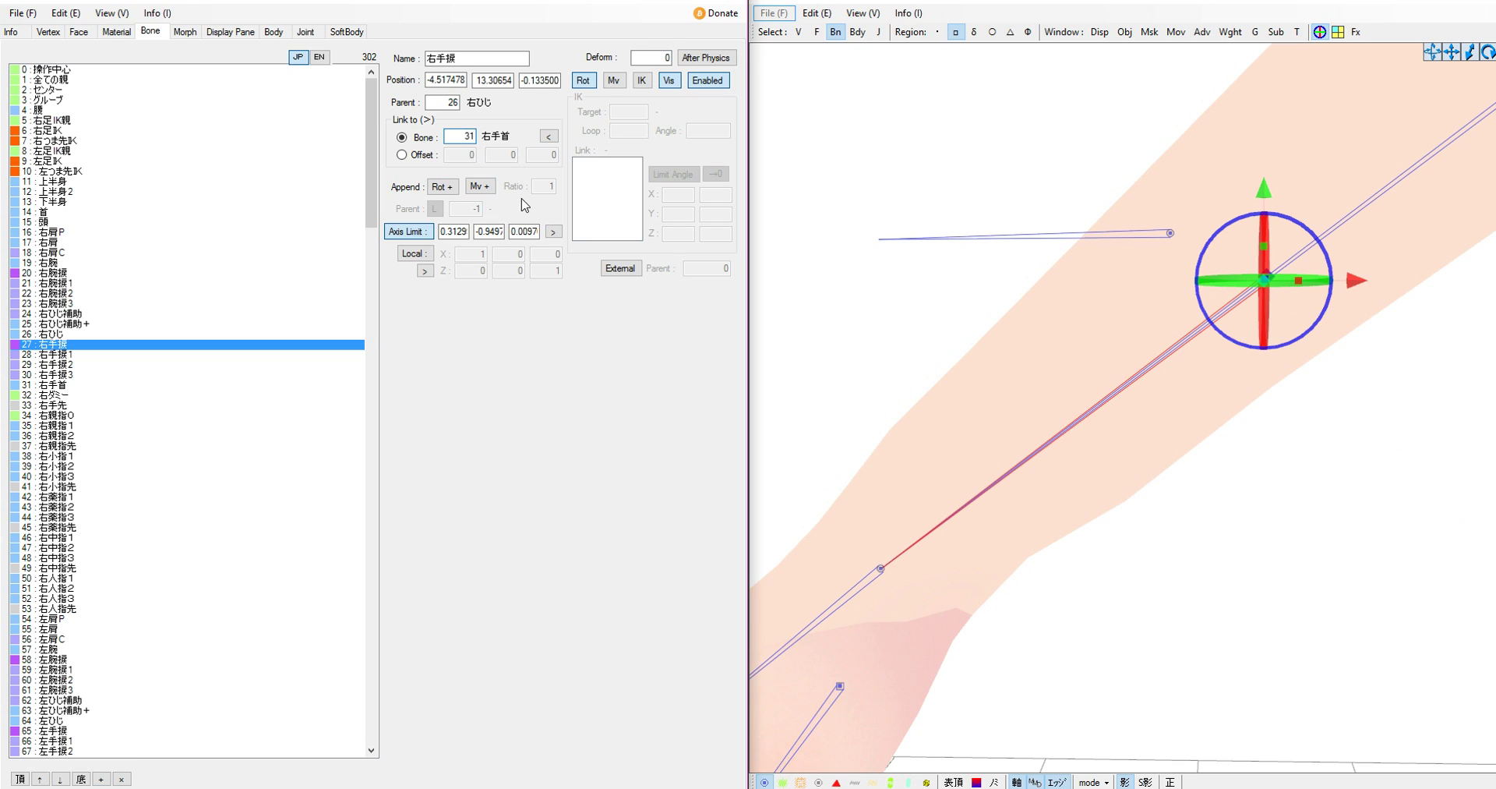
Recompute the axis limit of 右手捩 along its wrist link, enable and compute its local axis, and clear the selection.
{"action": "left_click", "coordinate": [553, 231]}
{"action": "left_click", "coordinate": [418, 256]}
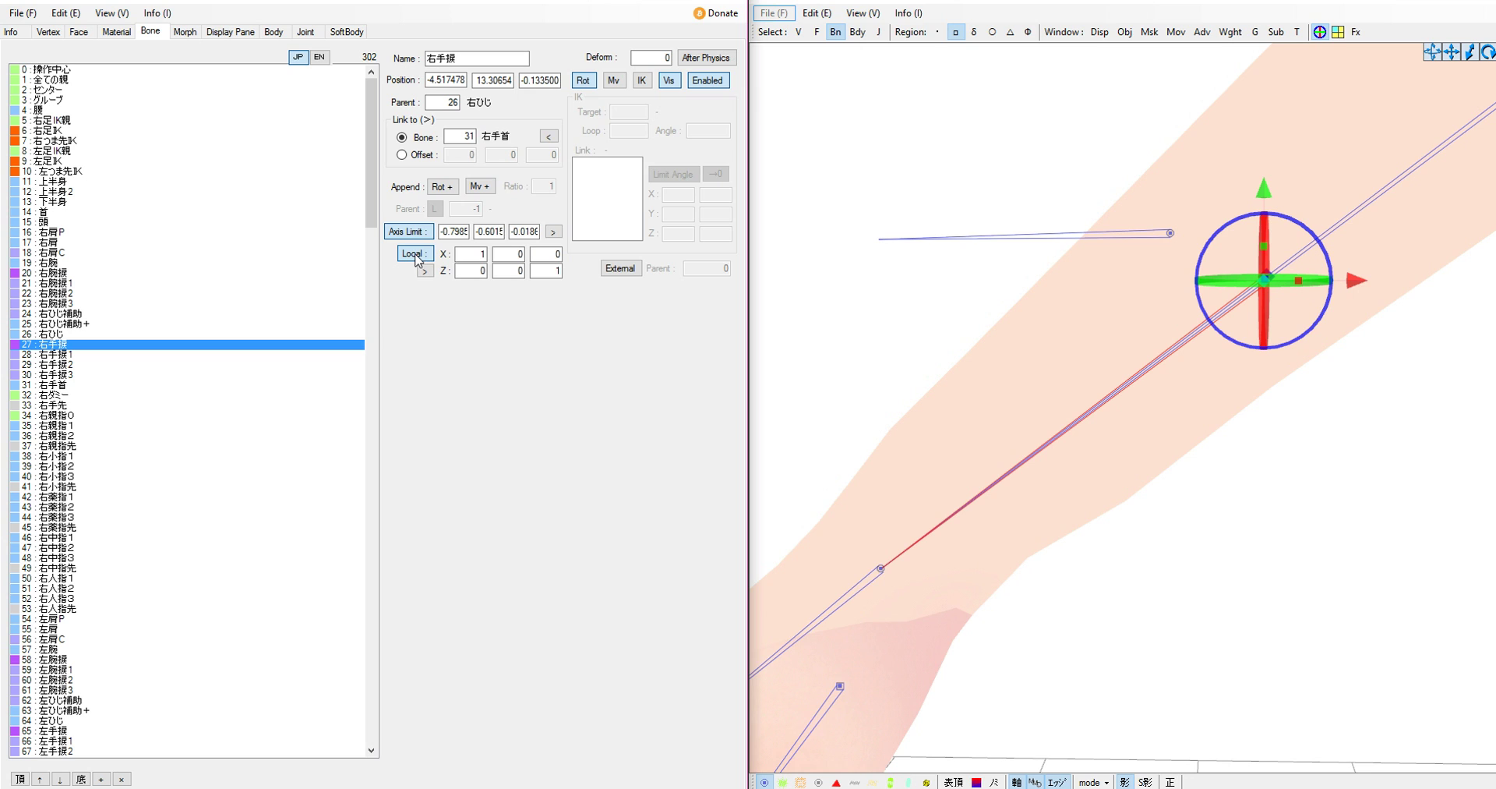
{"action": "left_click", "coordinate": [425, 271]}
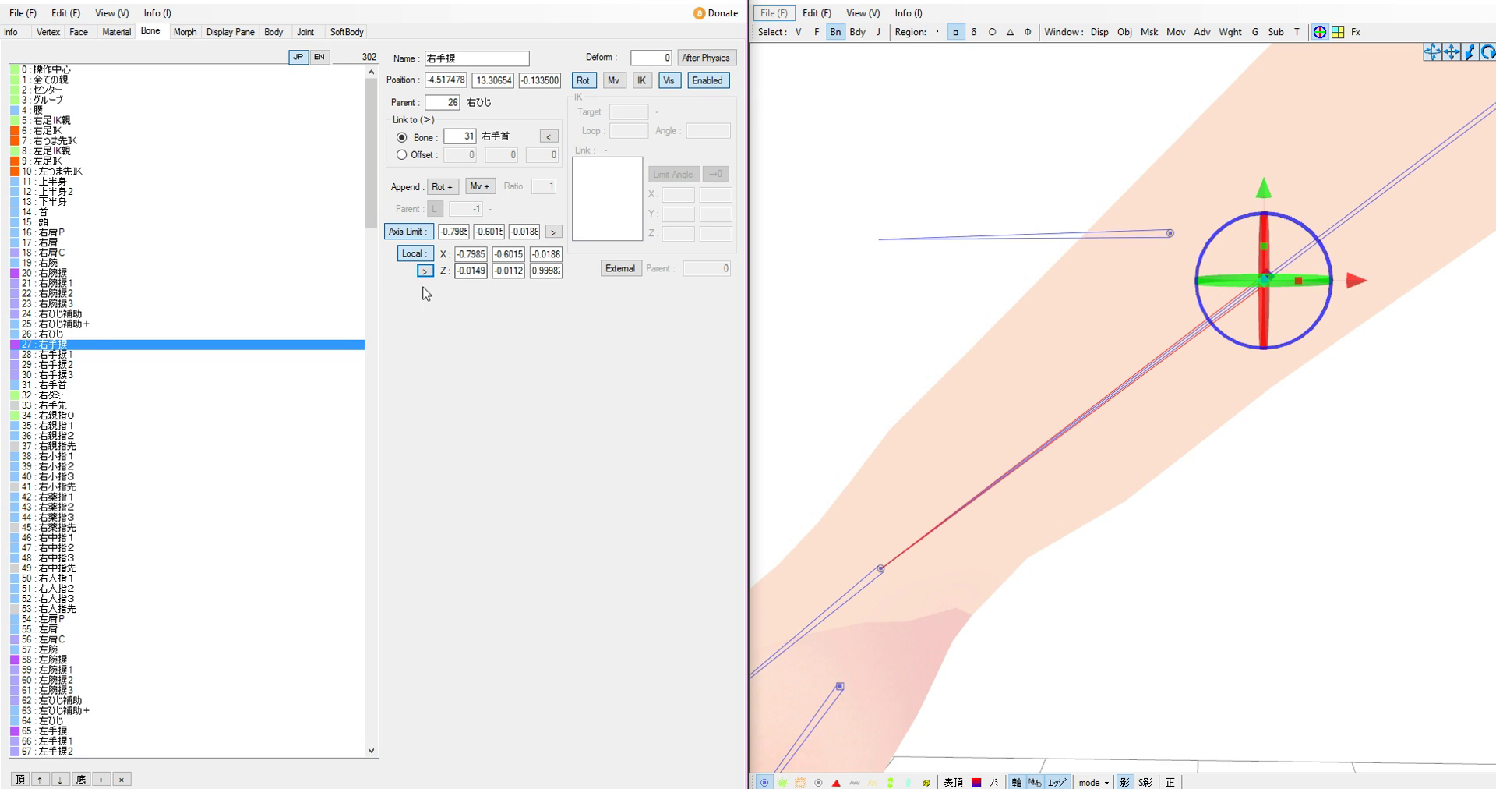
{"action": "left_click", "coordinate": [1021, 157]}
Examine the left arm's upper-arm twist bone 左腕捩 and the index and link settings of elbow bone 左ひじ.
{"action": "scroll", "coordinate": [1022, 157], "scroll_direction": "down", "scroll_amount": 5}
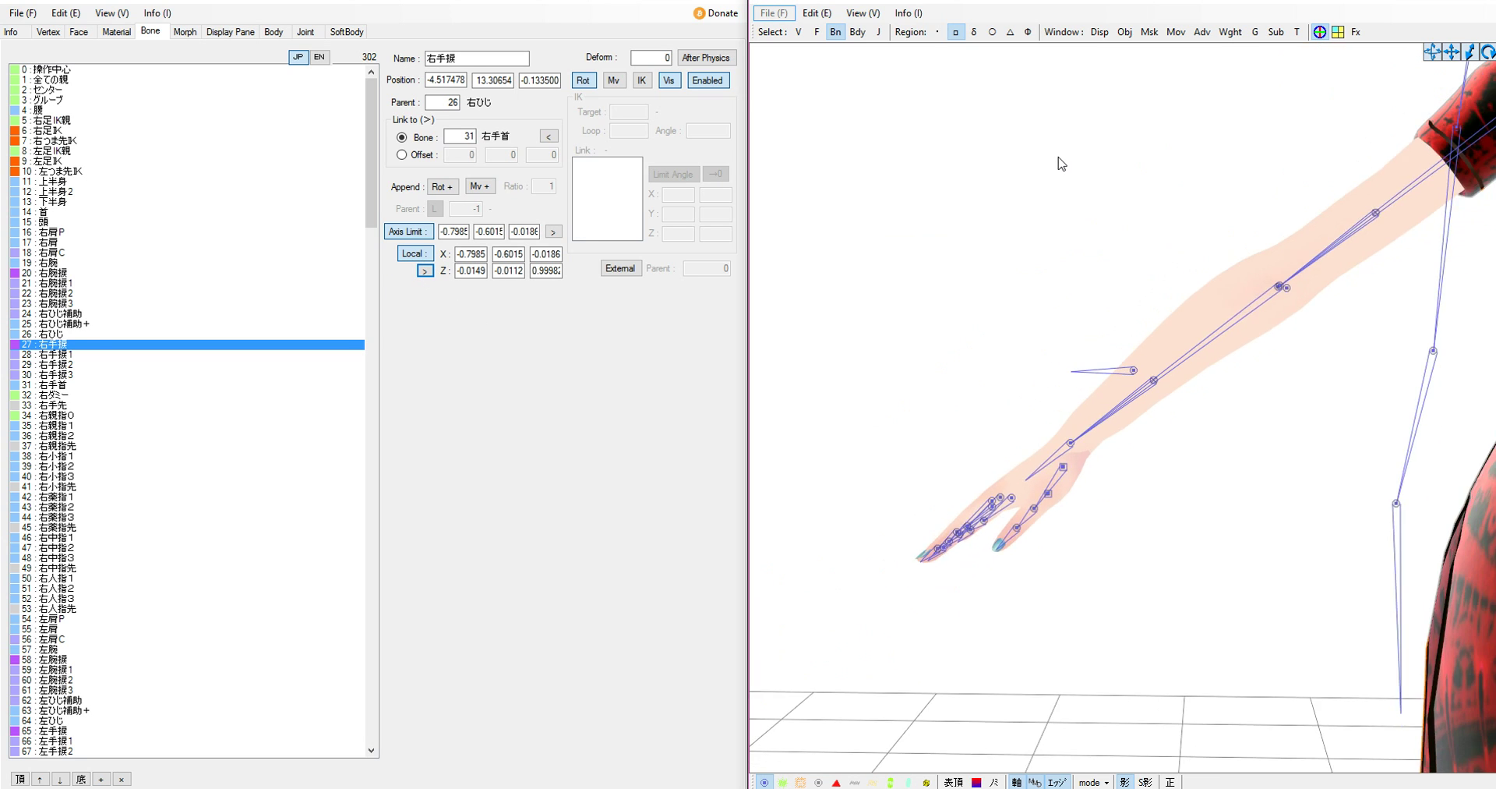
{"action": "scroll", "coordinate": [1060, 163], "scroll_direction": "down", "scroll_amount": 2}
{"action": "left_click_drag", "start_coordinate": [1454, 50], "coordinate": [798, 65]}
{"action": "scroll", "coordinate": [1252, 260], "scroll_direction": "up", "scroll_amount": 6}
{"action": "left_click_drag", "start_coordinate": [1451, 52], "coordinate": [1294, 116]}
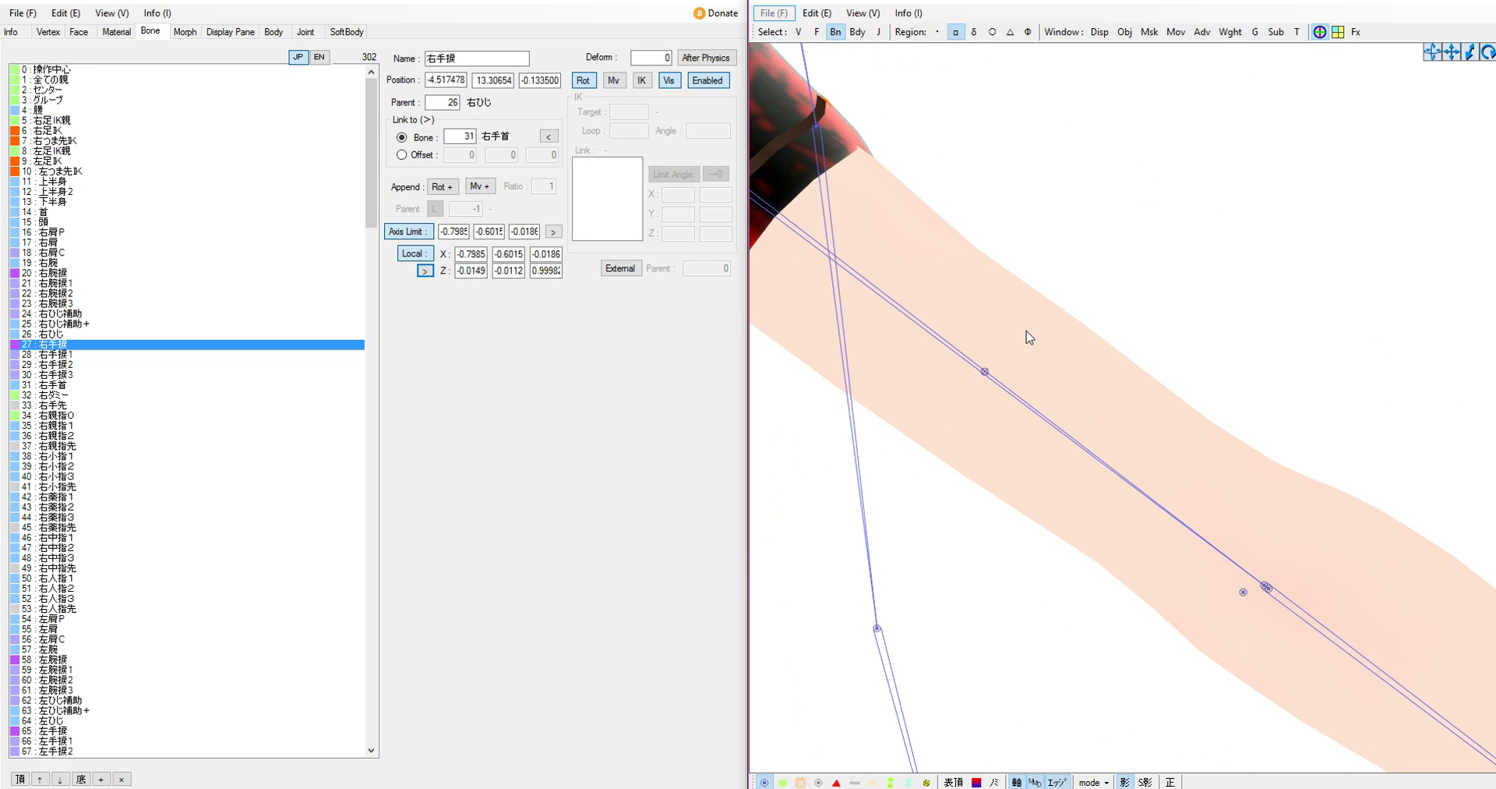
{"action": "left_click", "coordinate": [986, 374]}
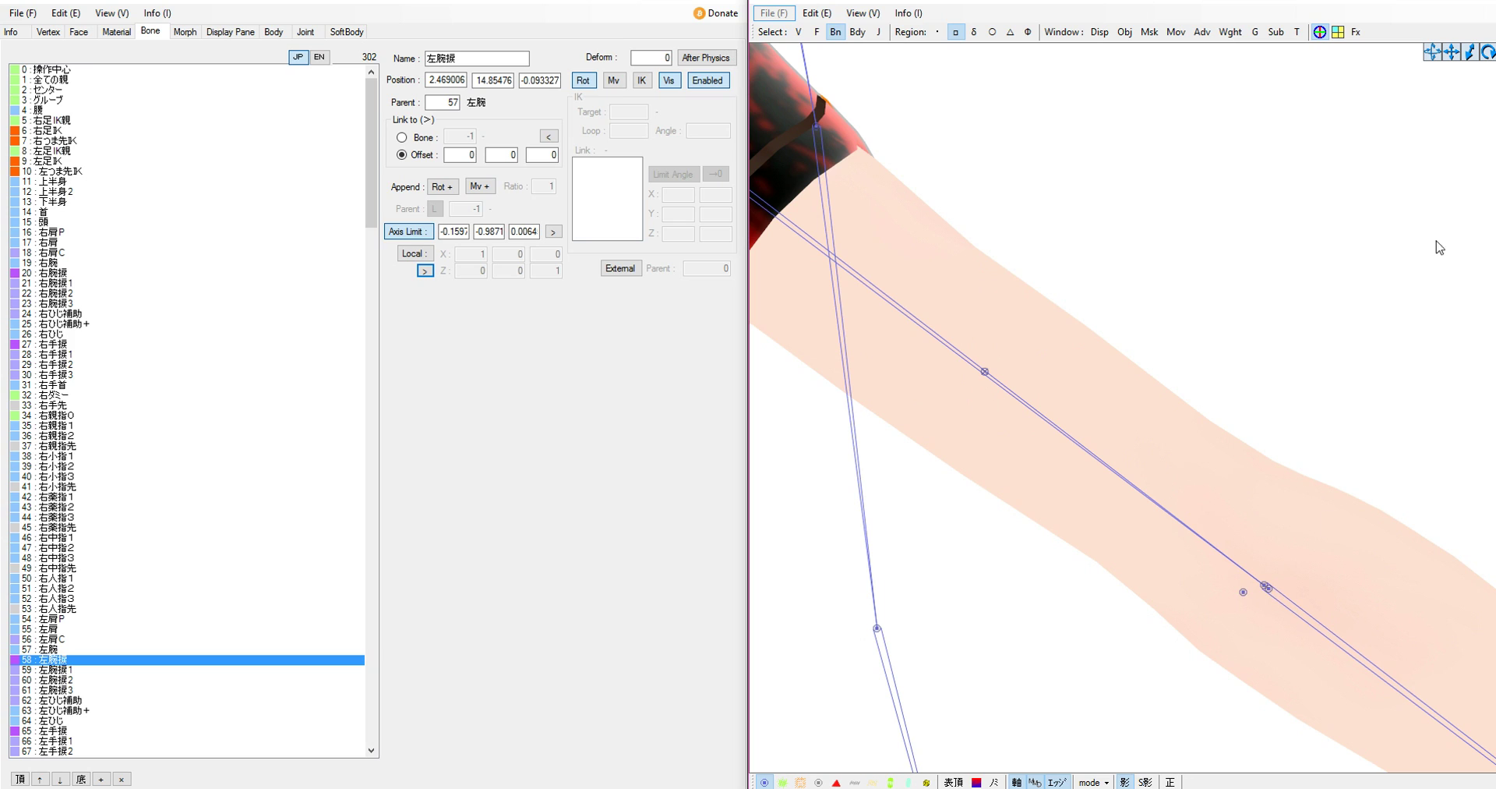
{"action": "left_click_drag", "start_coordinate": [1451, 53], "coordinate": [1025, 0]}
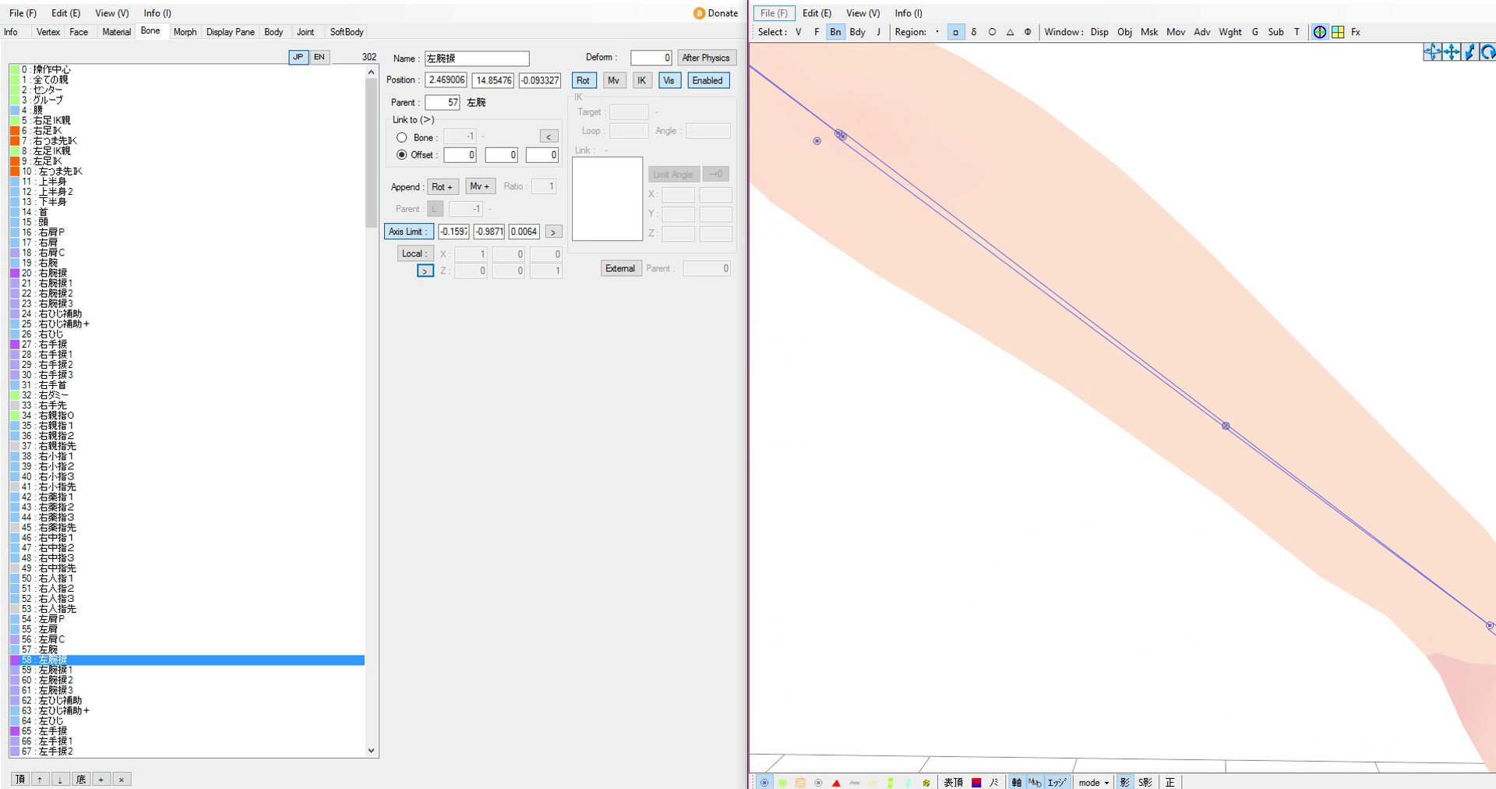
{"action": "left_click", "coordinate": [839, 136]}
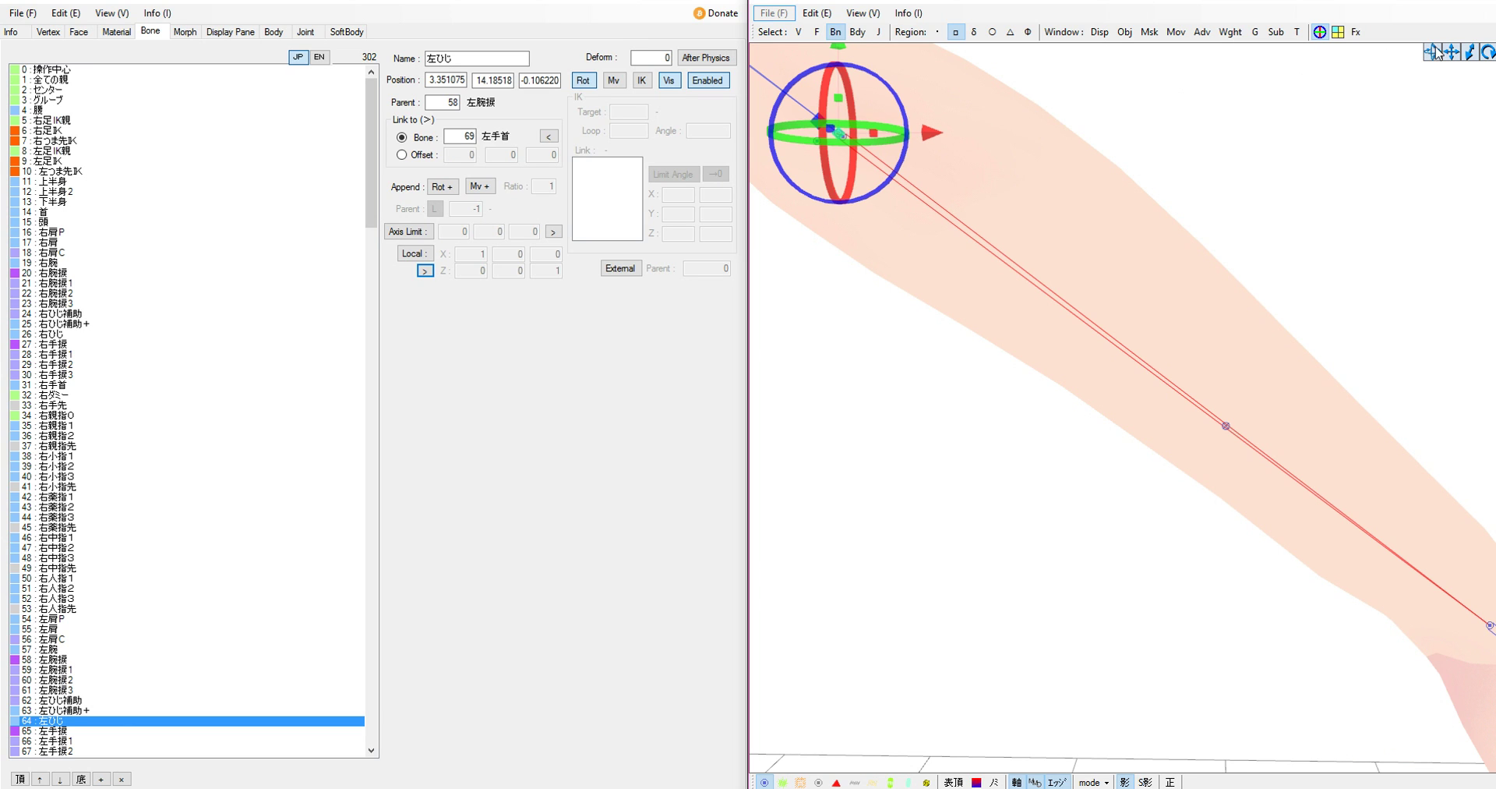
Link the left upper-arm twist bone 左腕捩 to bone 64, 左ひじ, instead of using an offset.
{"action": "middle_click_drag", "start_coordinate": [839, 136], "coordinate": [1331, 492]}
{"action": "left_click", "coordinate": [1048, 276]}
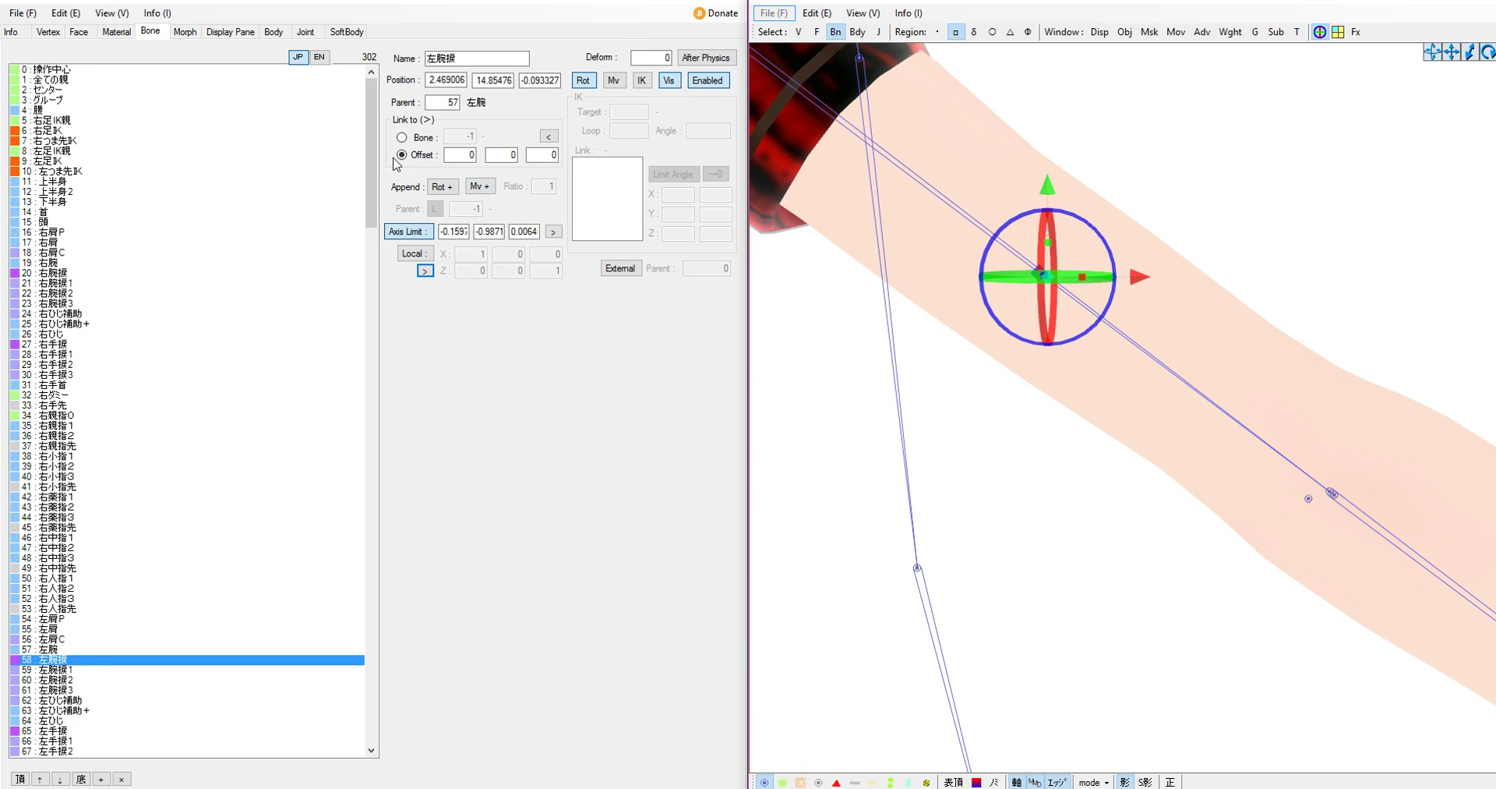
{"action": "left_click", "coordinate": [414, 143]}
{"action": "left_click", "coordinate": [470, 136]}
{"action": "key", "text": "BackSpace"}
{"action": "key", "text": "BackSpace"}
{"action": "type", "text": "64"}
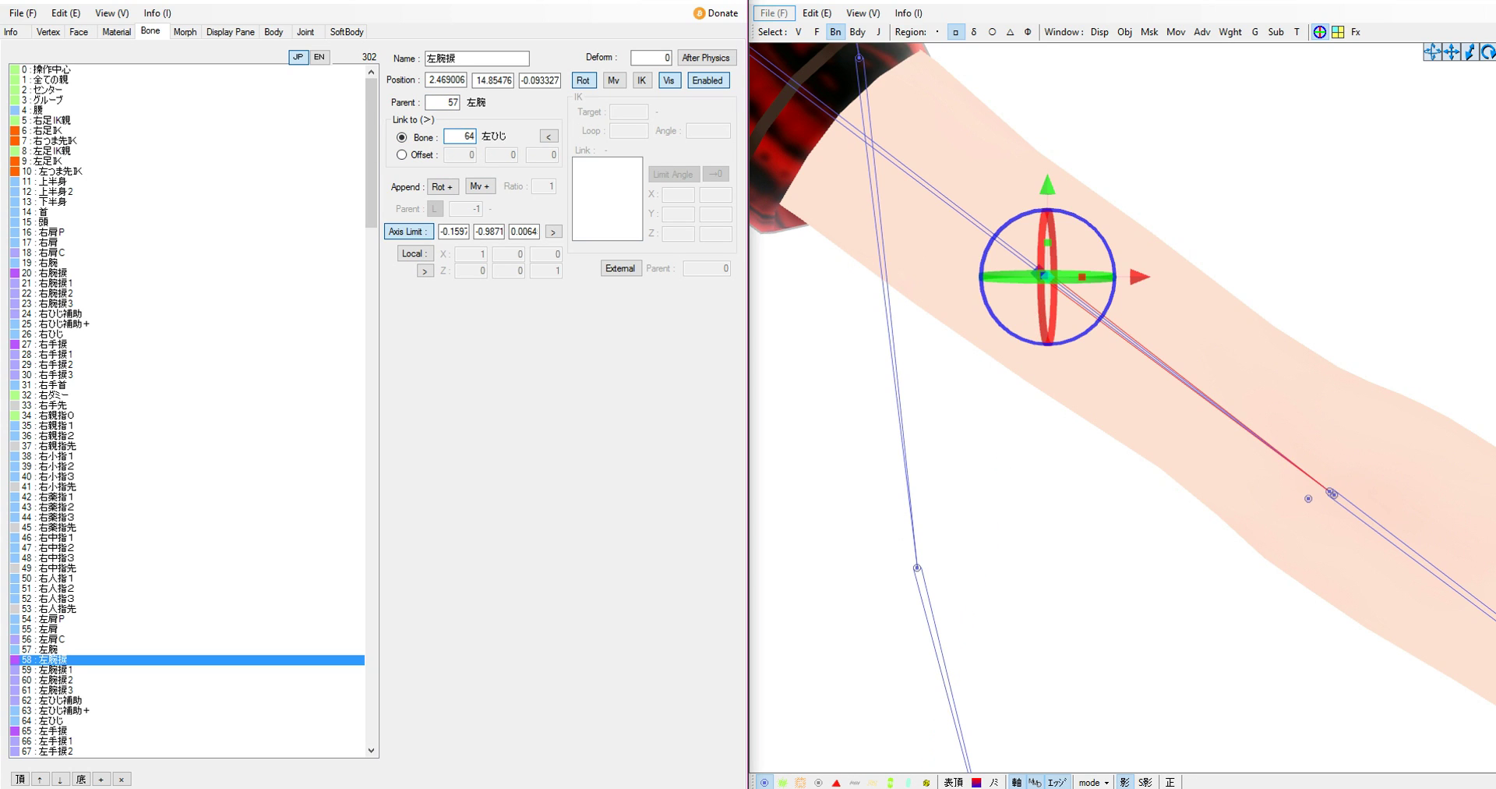
Align the axis limit of 左腕捩 with its elbow link, enable and compute its local axis, and clear the selection.
{"action": "left_click", "coordinate": [552, 232]}
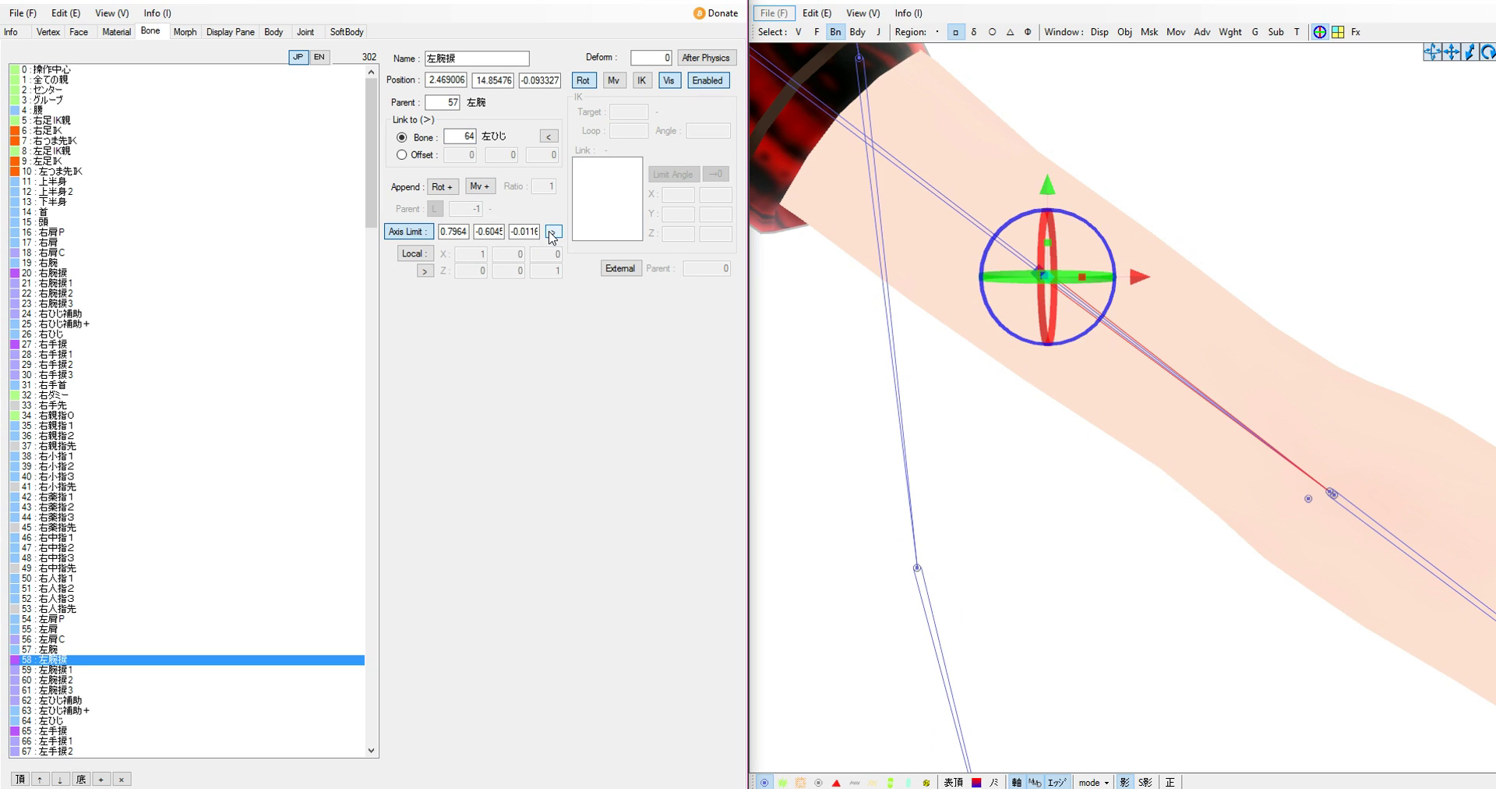
{"action": "left_click", "coordinate": [417, 254]}
{"action": "left_click", "coordinate": [424, 270]}
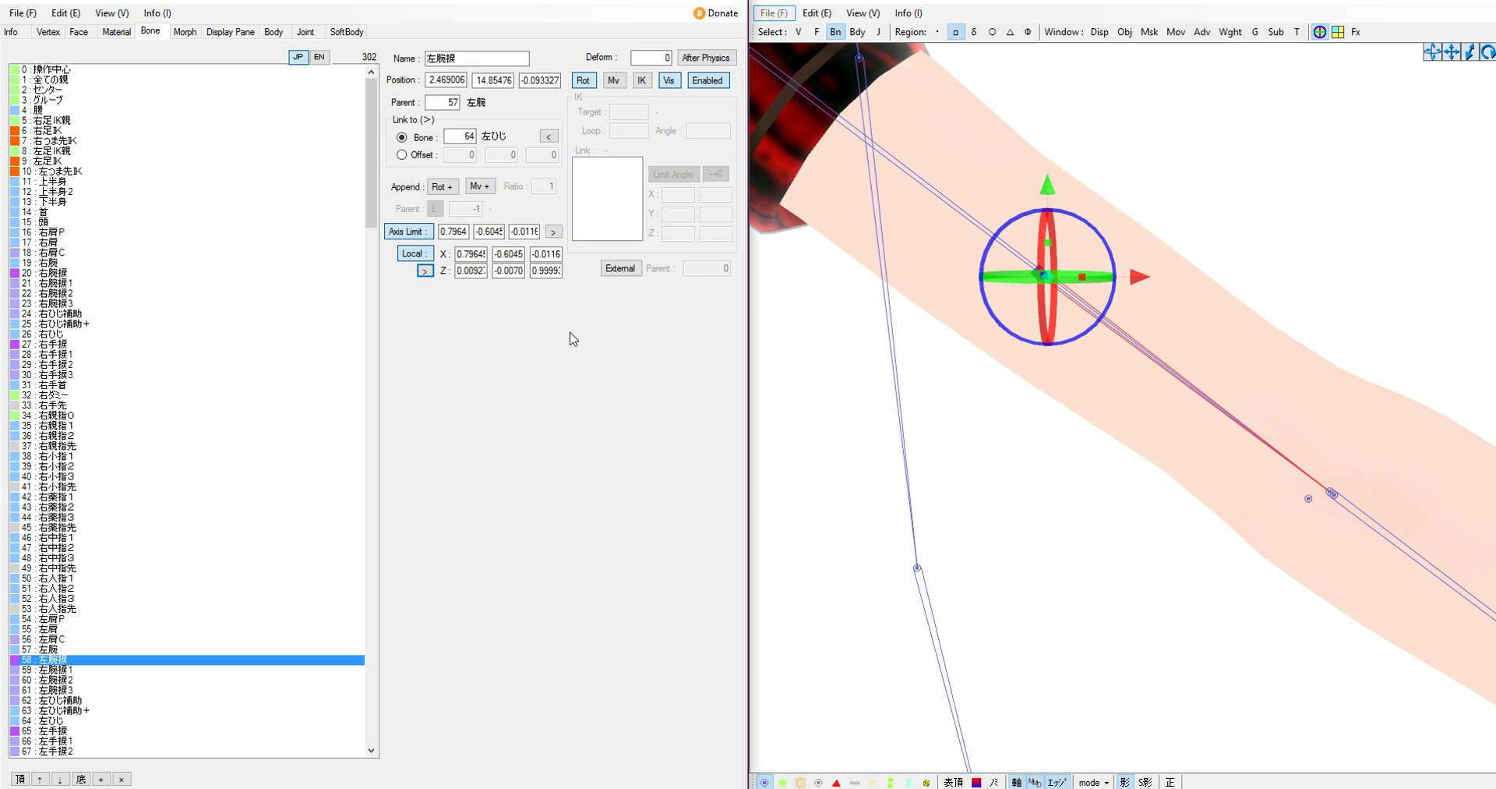
{"action": "left_click", "coordinate": [1217, 249]}
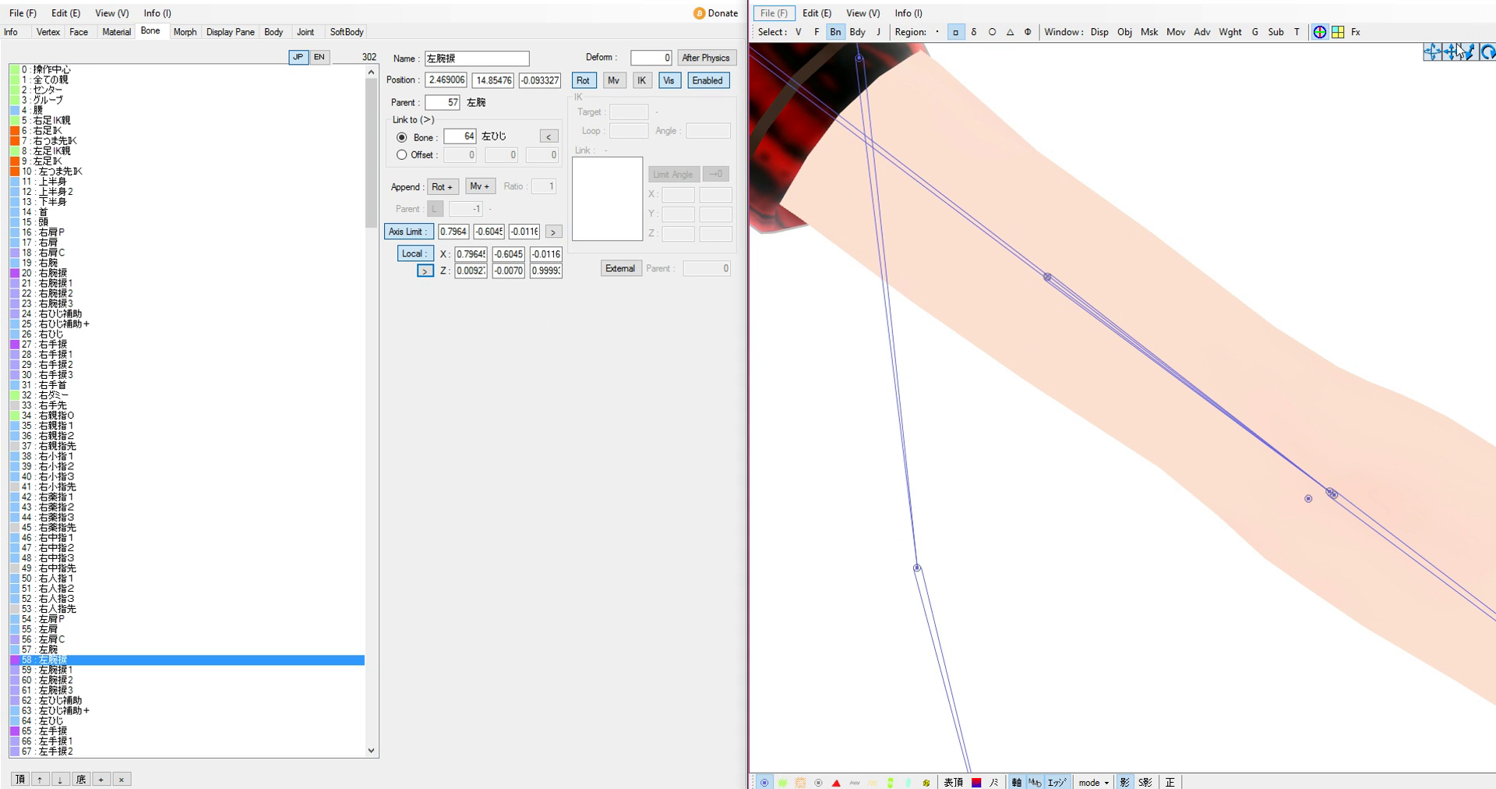
Identify the left wrist bone and link the forearm twist bone 左手捩 to bone 69, 左手首.
{"action": "left_click_drag", "start_coordinate": [1454, 49], "coordinate": [1378, 2]}
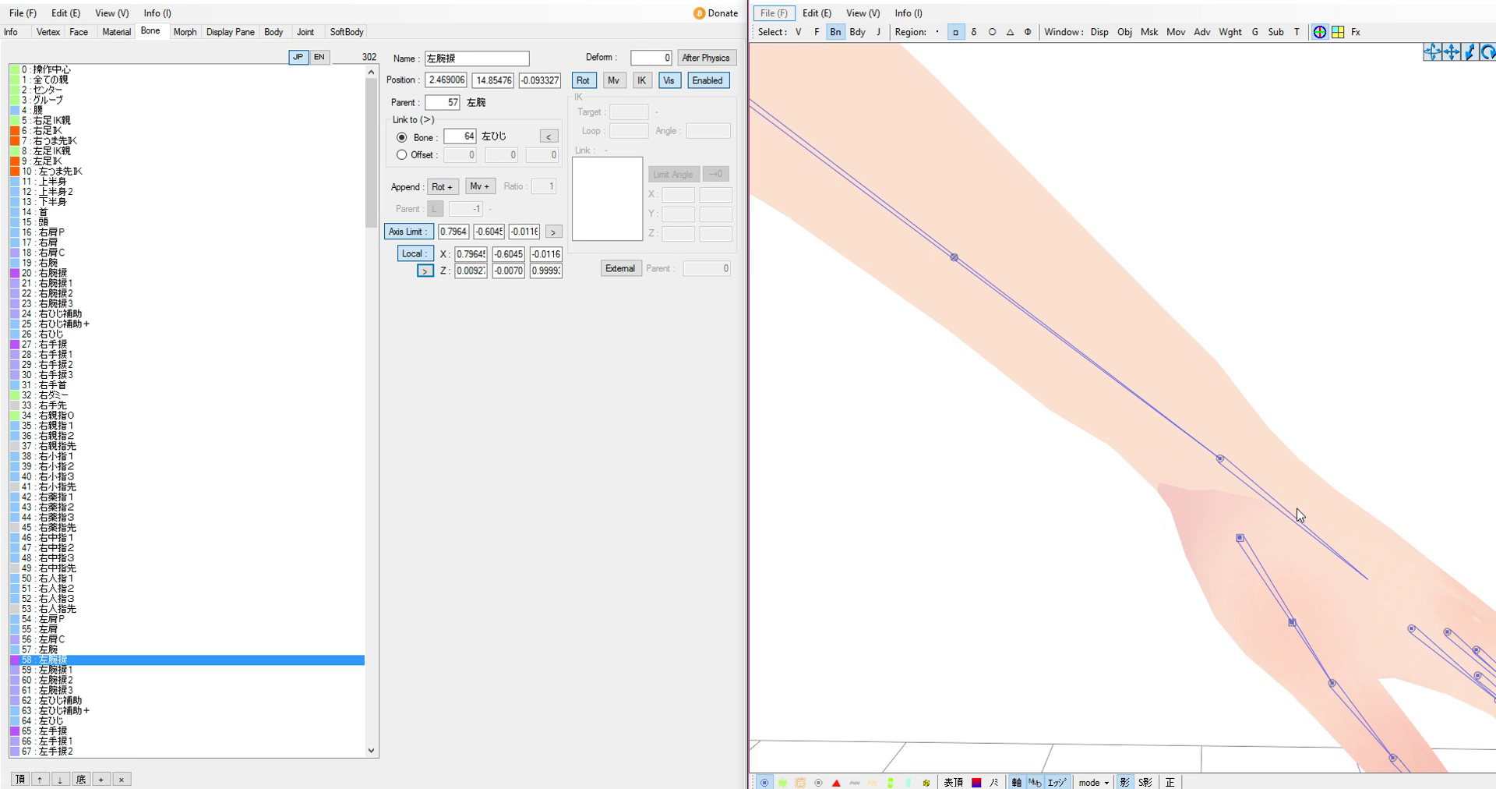
{"action": "left_click", "coordinate": [955, 258]}
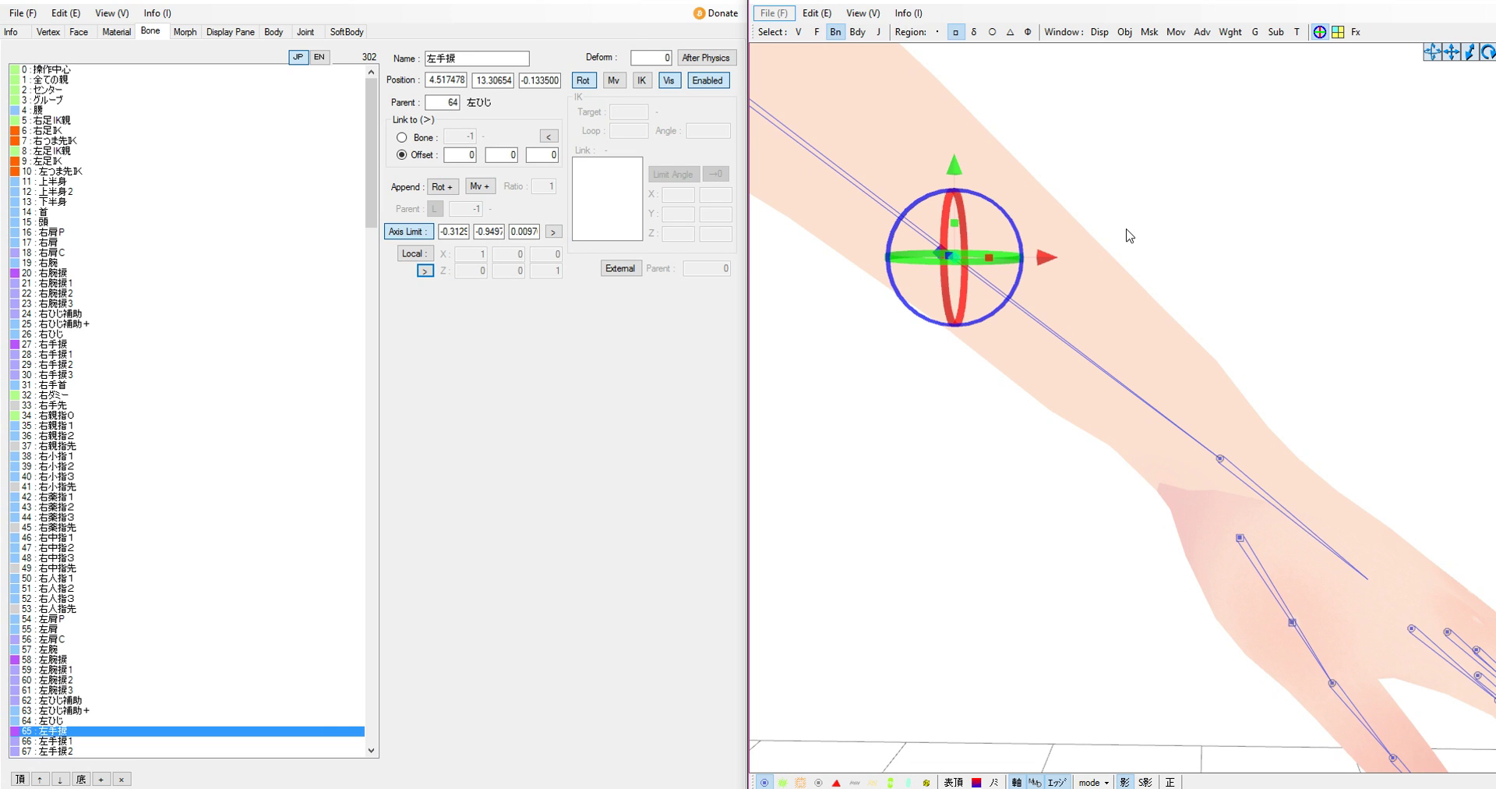
{"action": "left_click", "coordinate": [1221, 459]}
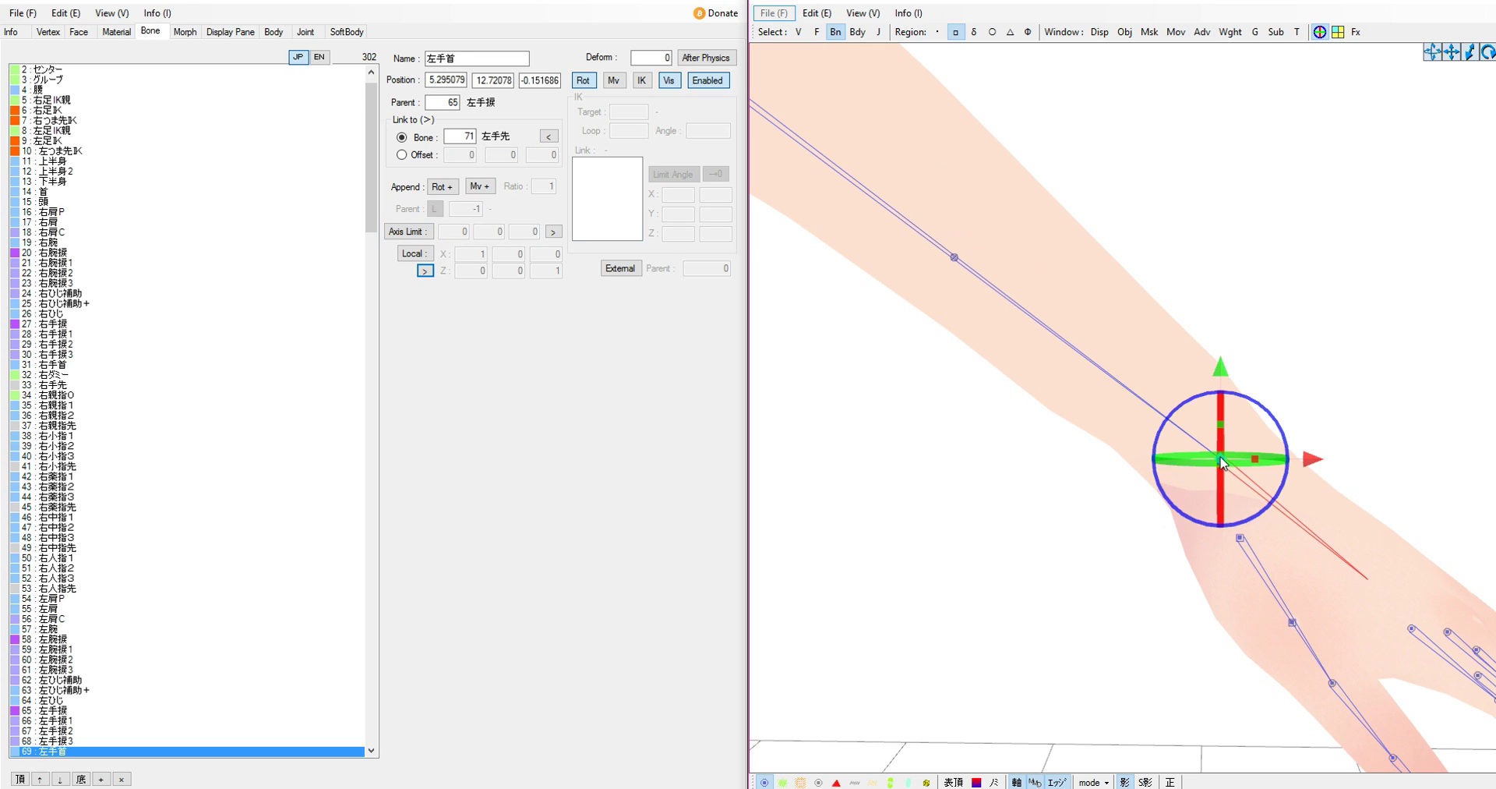
{"action": "left_click", "coordinate": [1400, 283]}
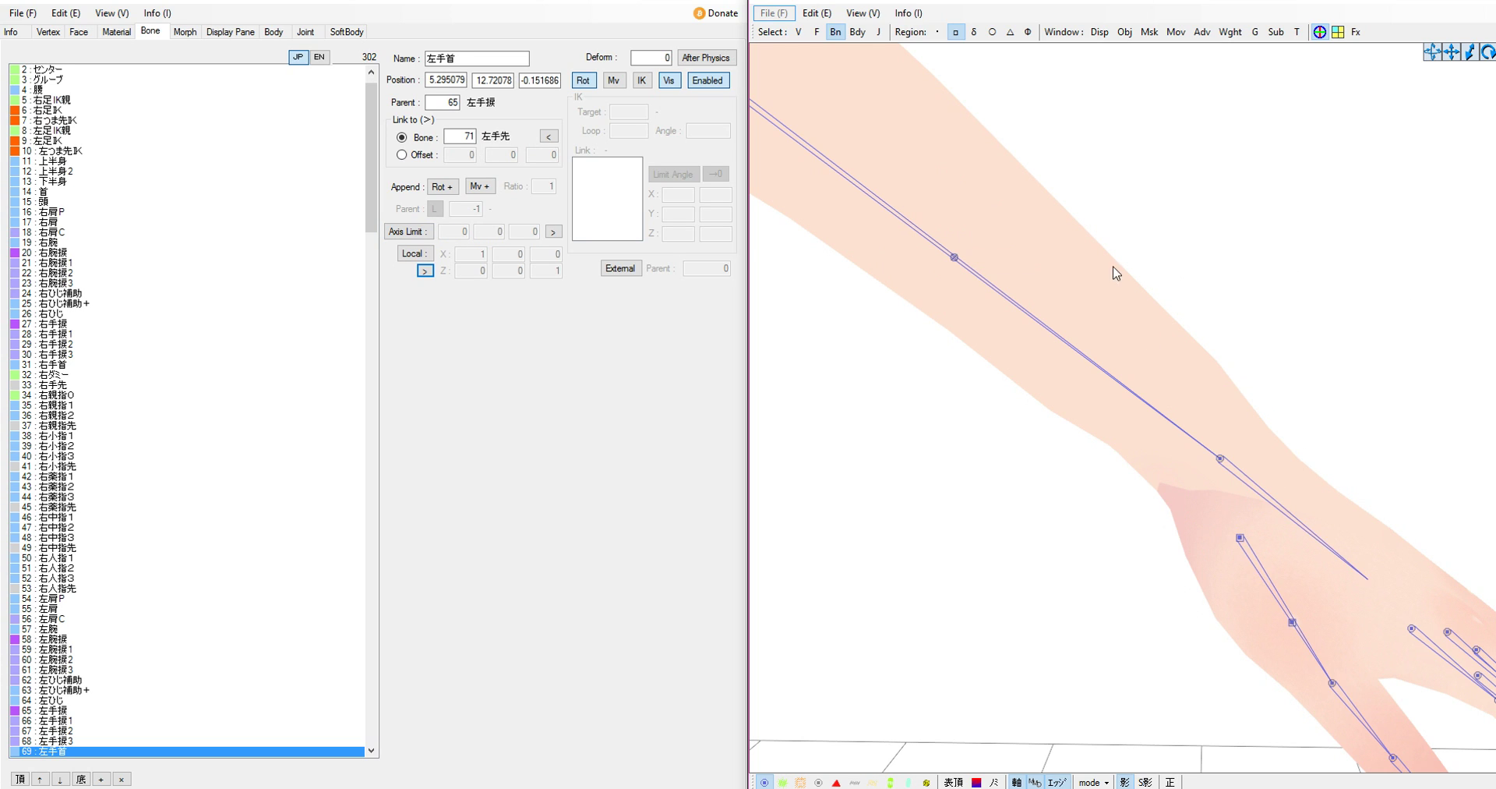
{"action": "left_click", "coordinate": [947, 263]}
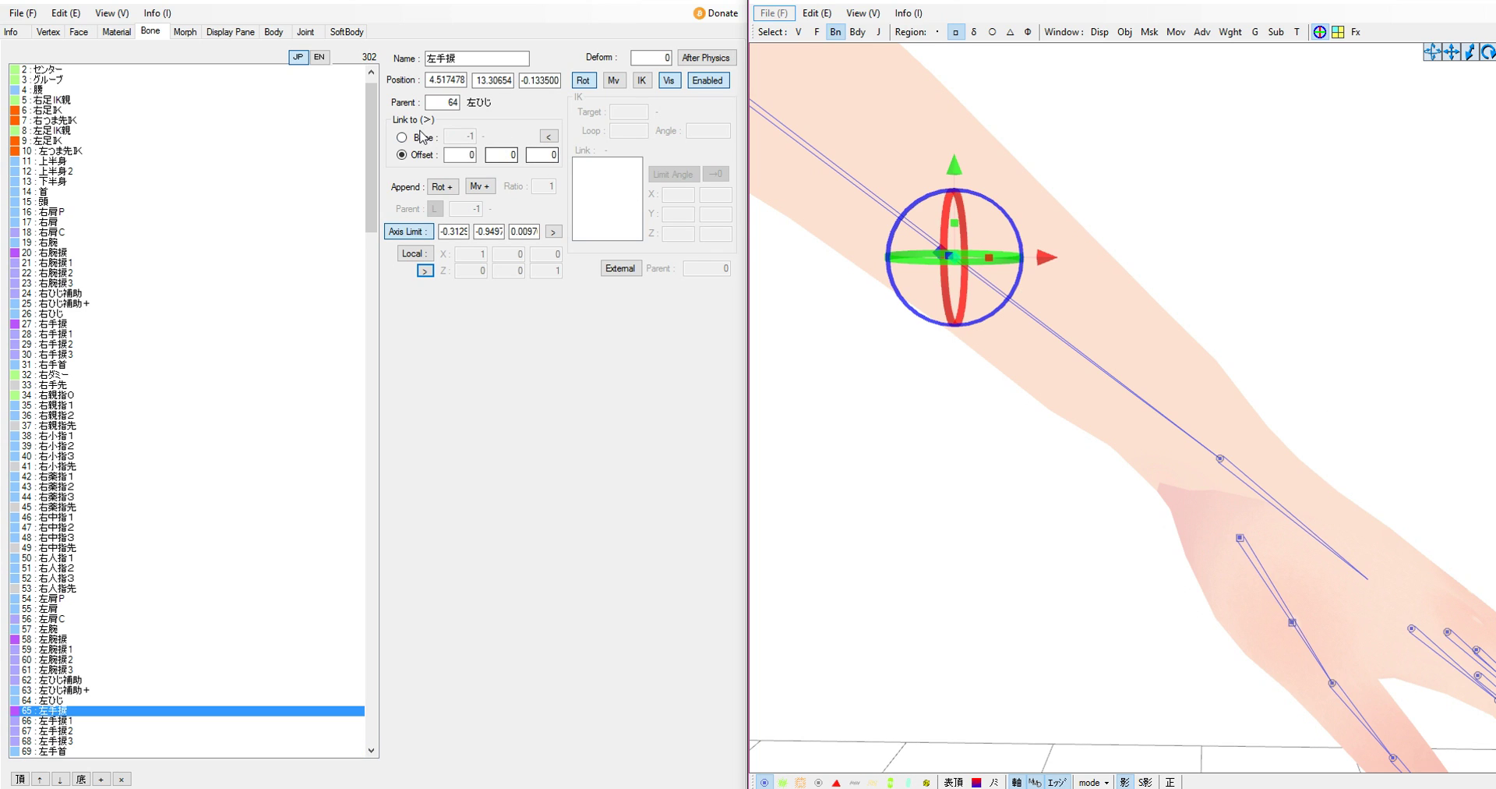
{"action": "left_click", "coordinate": [460, 136]}
{"action": "double_click", "coordinate": [460, 137]}
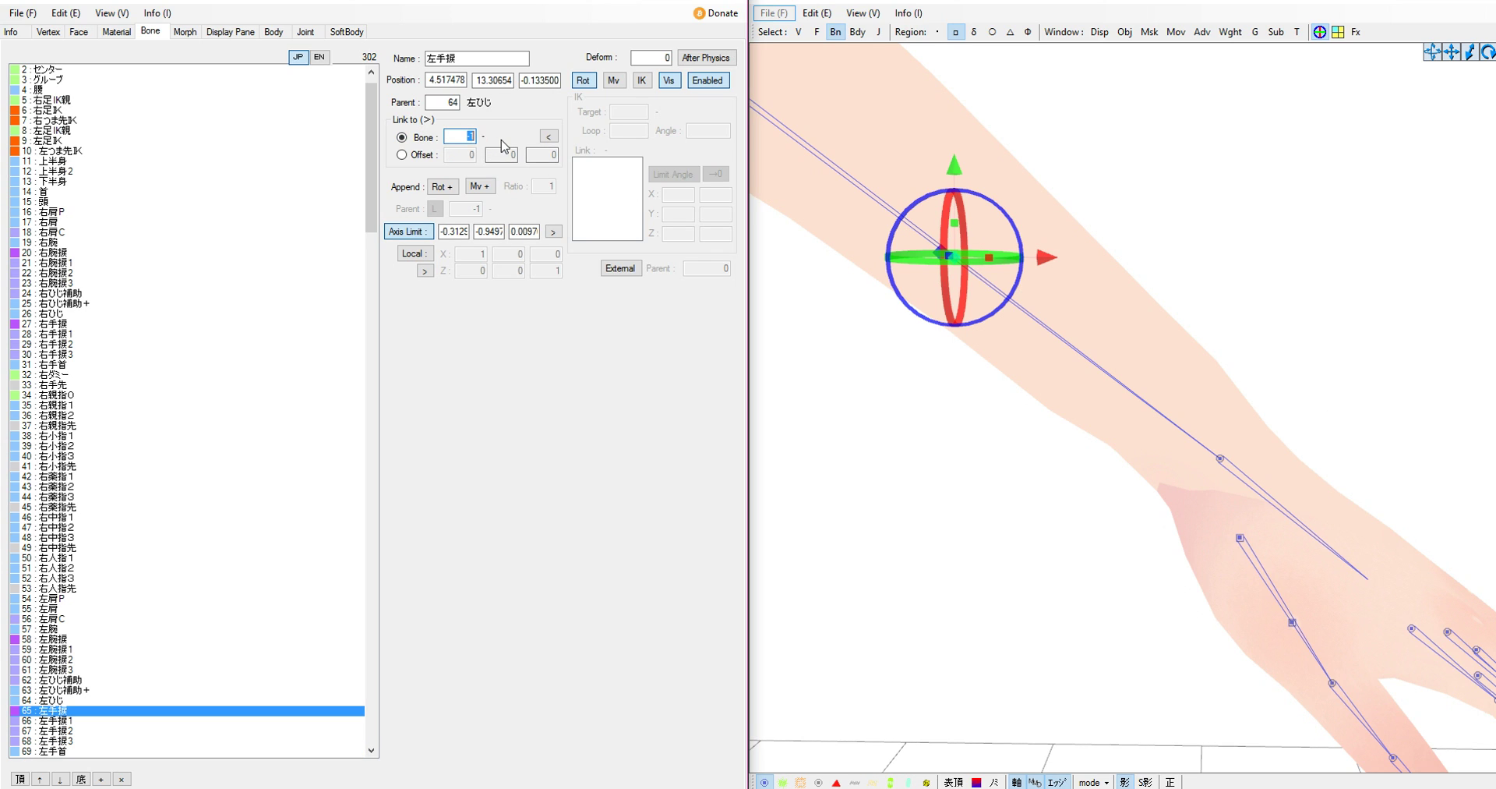
{"action": "type", "text": "69"}
Recalculate the axis limit of 左手捩 from its wrist link, compute its enabled local axis, and check both arms on the whole model.
{"action": "left_click", "coordinate": [554, 232]}
{"action": "left_click", "coordinate": [424, 271]}
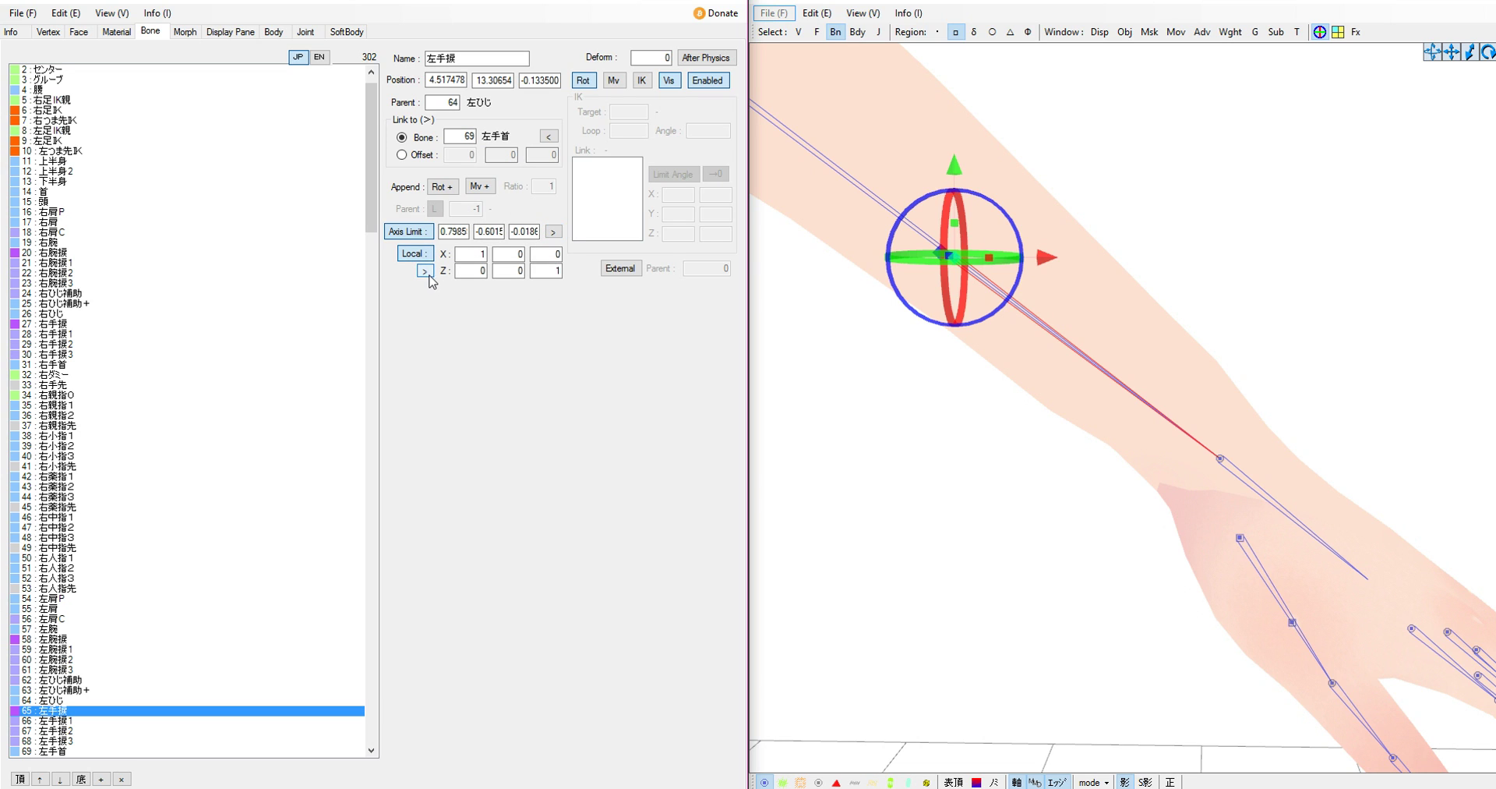
{"action": "scroll", "coordinate": [1173, 251], "scroll_direction": "down", "scroll_amount": 5}
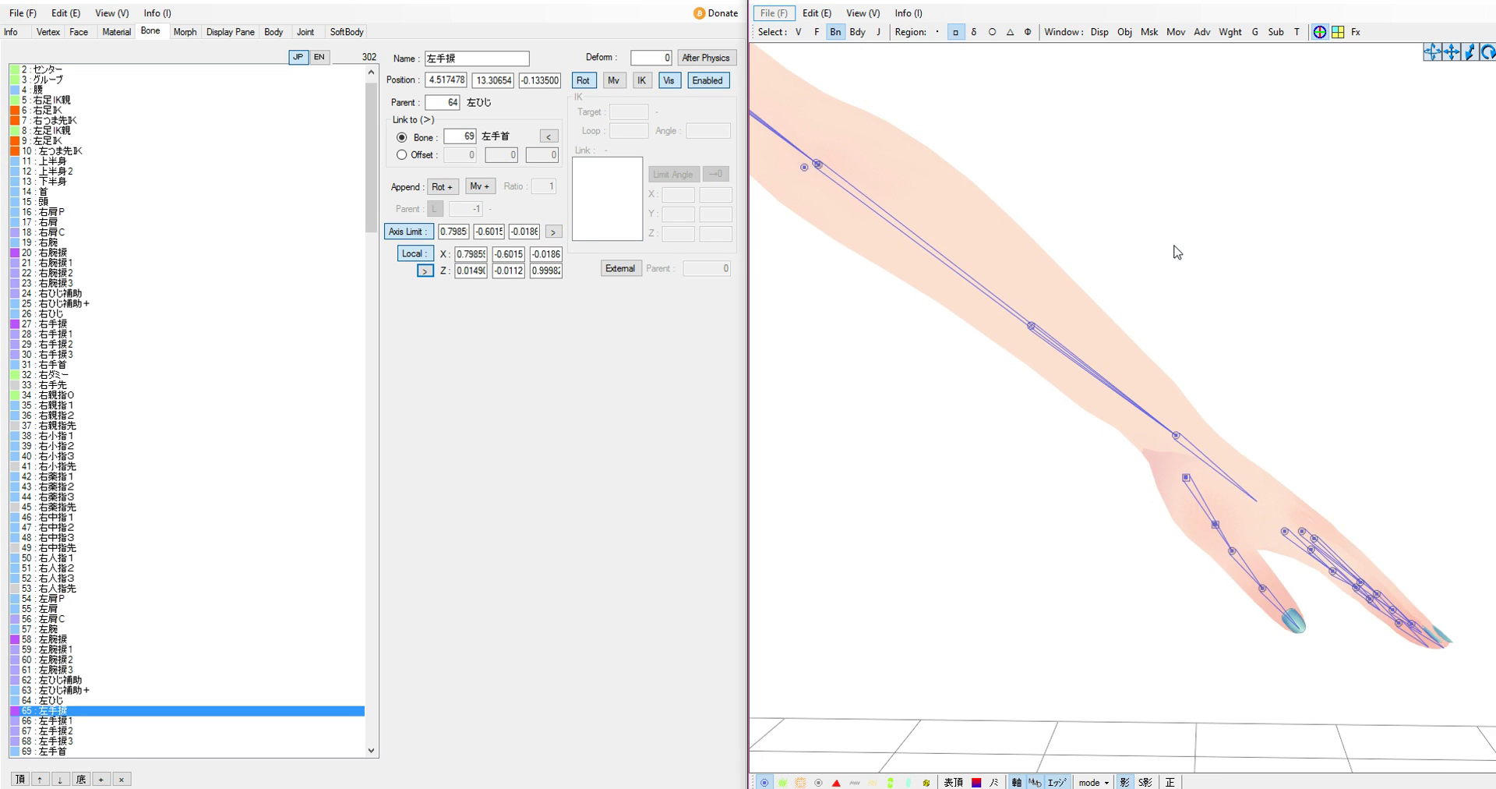
{"action": "left_click_drag", "start_coordinate": [1450, 53], "coordinate": [1387, 117]}
{"action": "scroll", "coordinate": [1364, 137], "scroll_direction": "down", "scroll_amount": 3}
{"action": "left_click_drag", "start_coordinate": [1451, 52], "coordinate": [1371, 70]}
{"action": "scroll", "coordinate": [1365, 191], "scroll_direction": "down", "scroll_amount": 3}
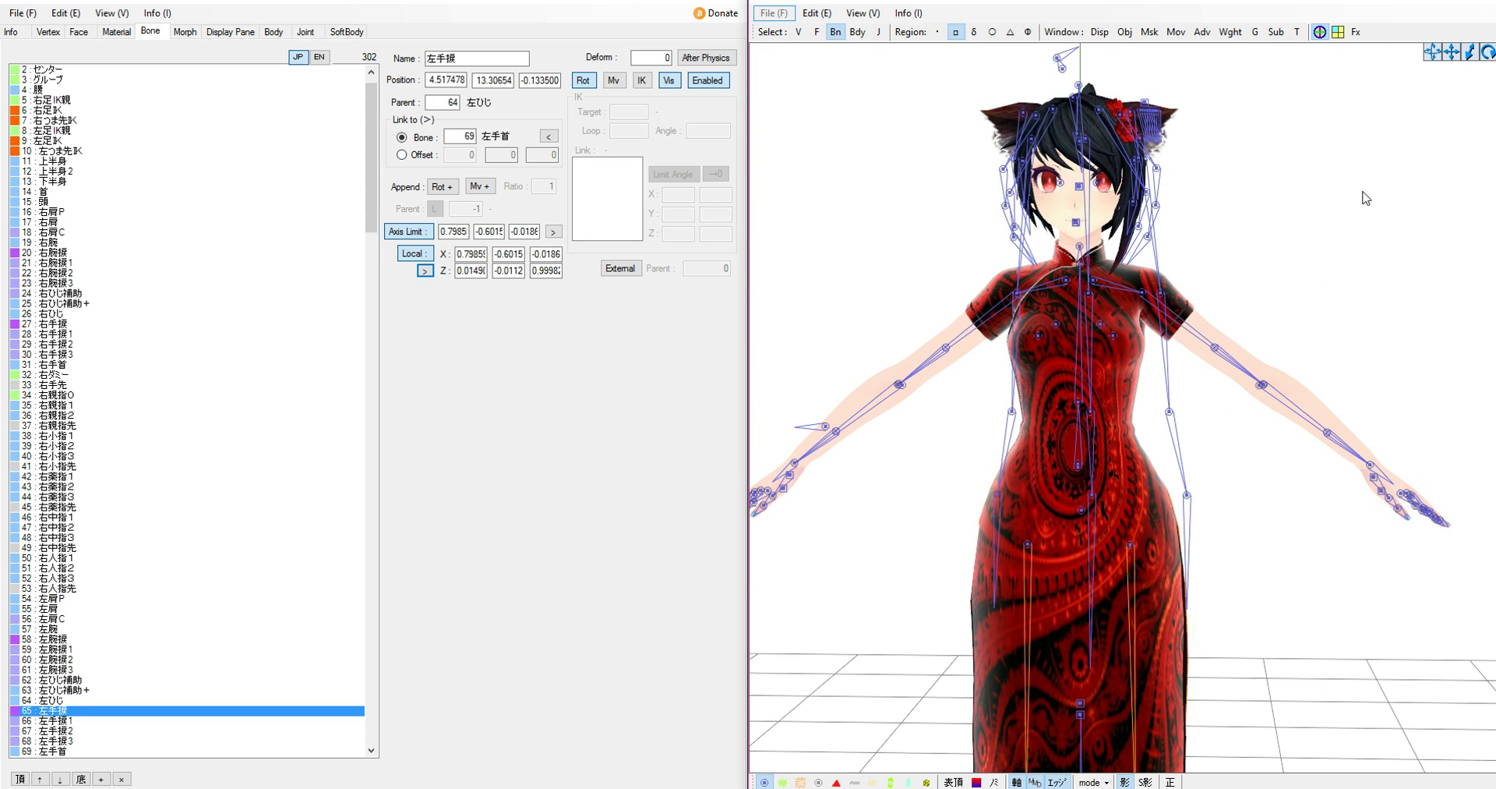
Save the edited model as a separate PMX file named Sanai china dress x-rotation in the sanai china dress folder.
{"action": "left_click", "coordinate": [22, 13]}
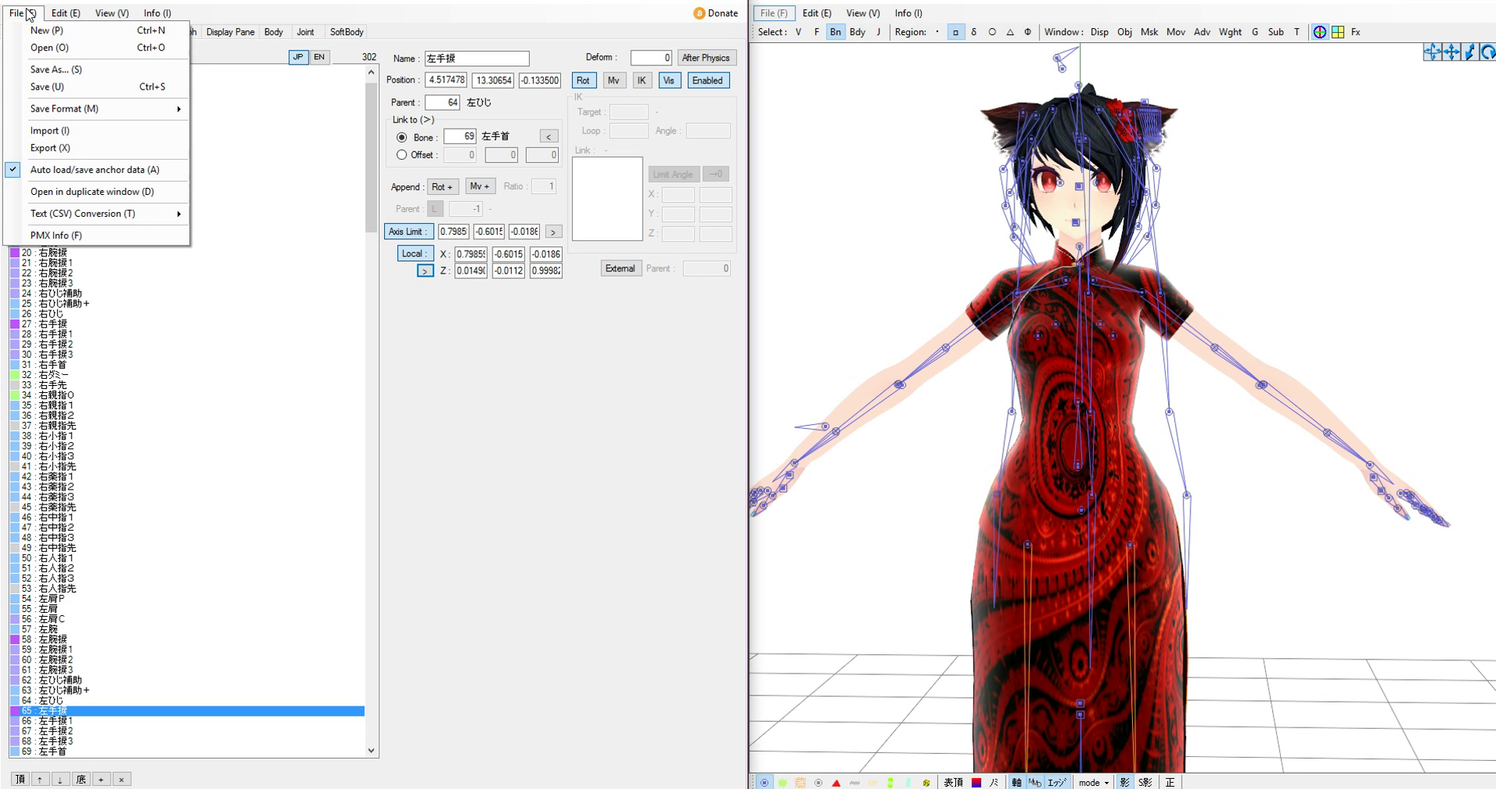
{"action": "left_click", "coordinate": [61, 70]}
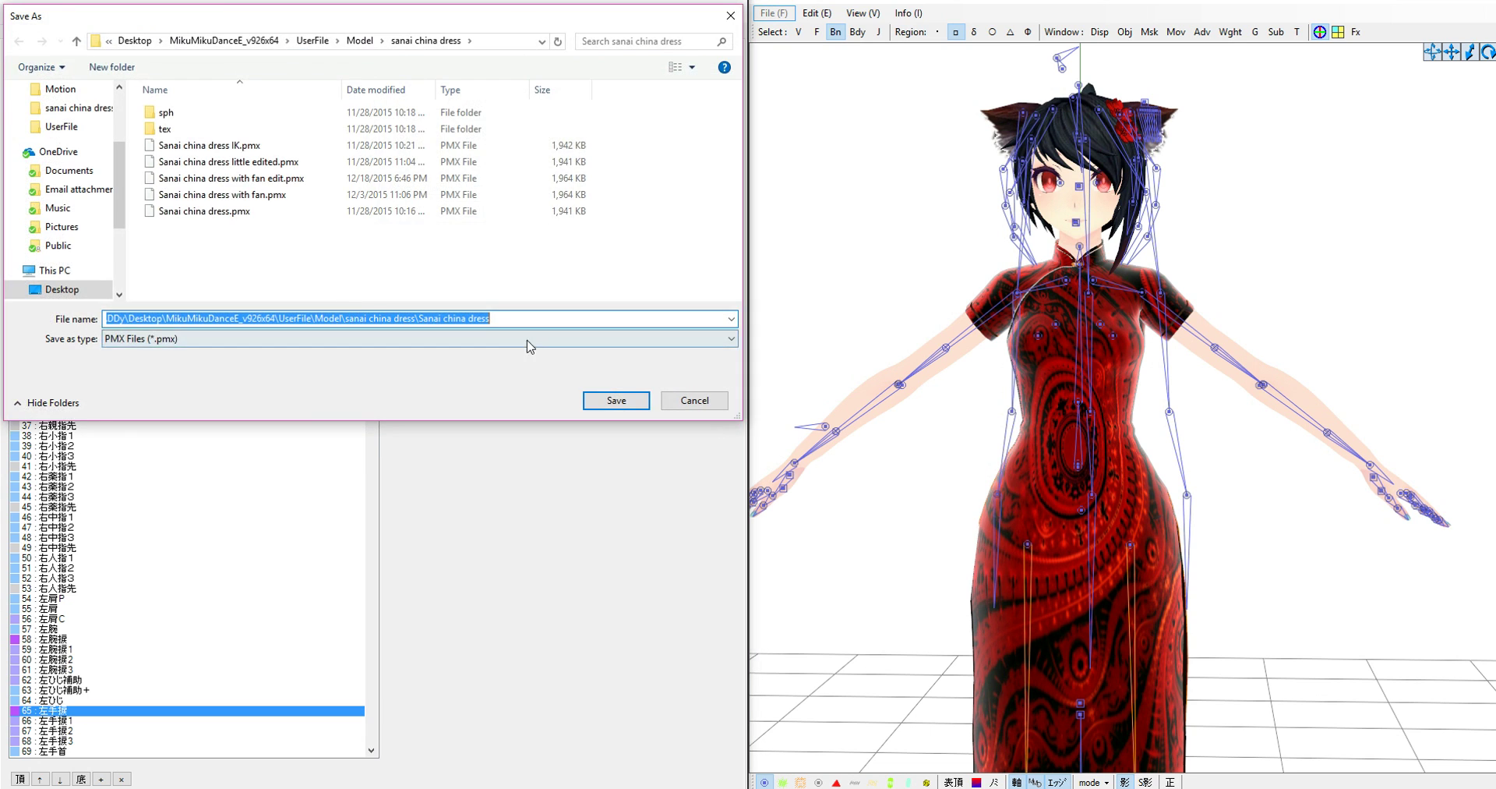
{"action": "left_click", "coordinate": [532, 320]}
{"action": "type", "text": "x-rotation"}
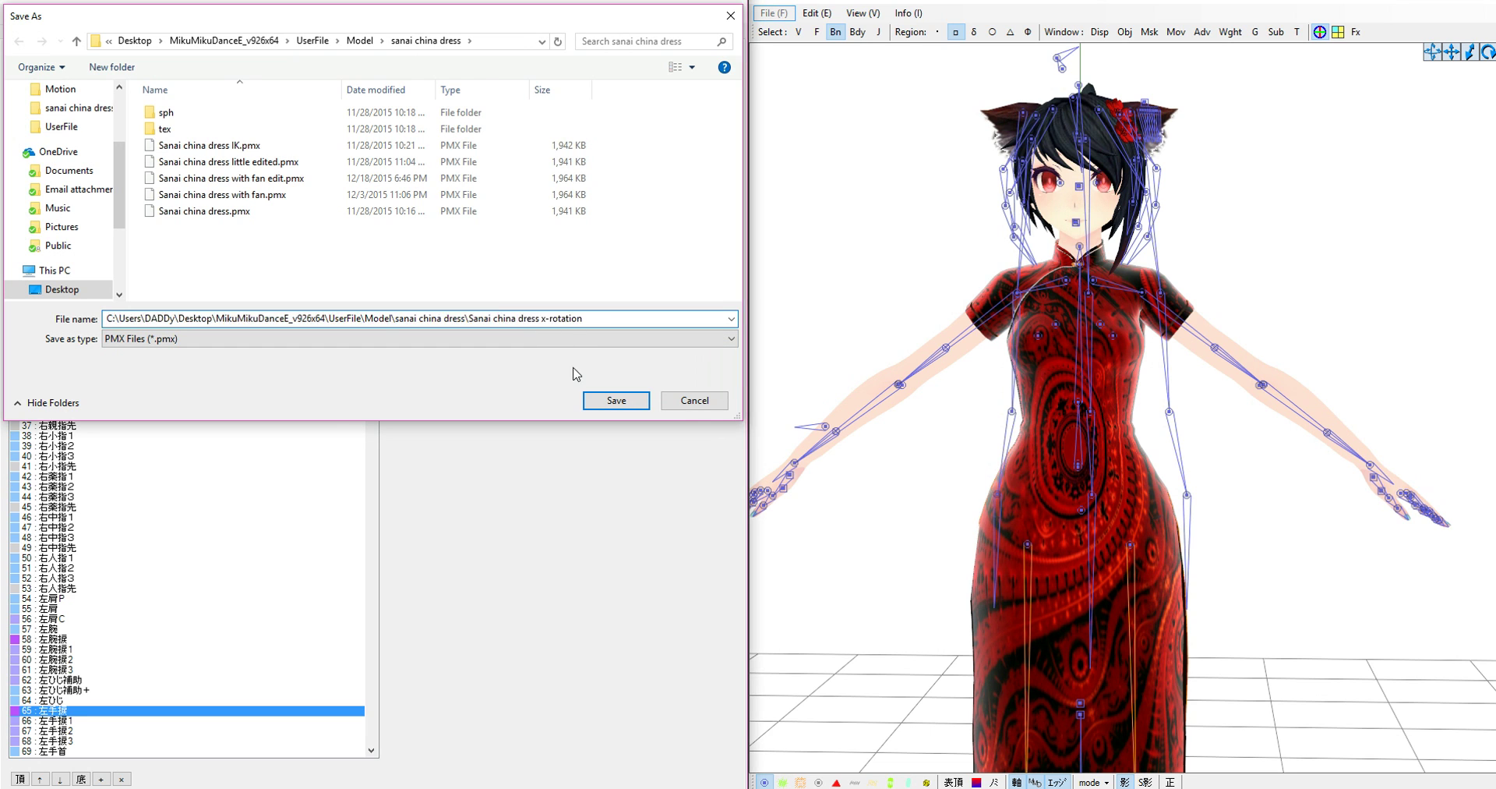
{"action": "key", "text": "Return"}
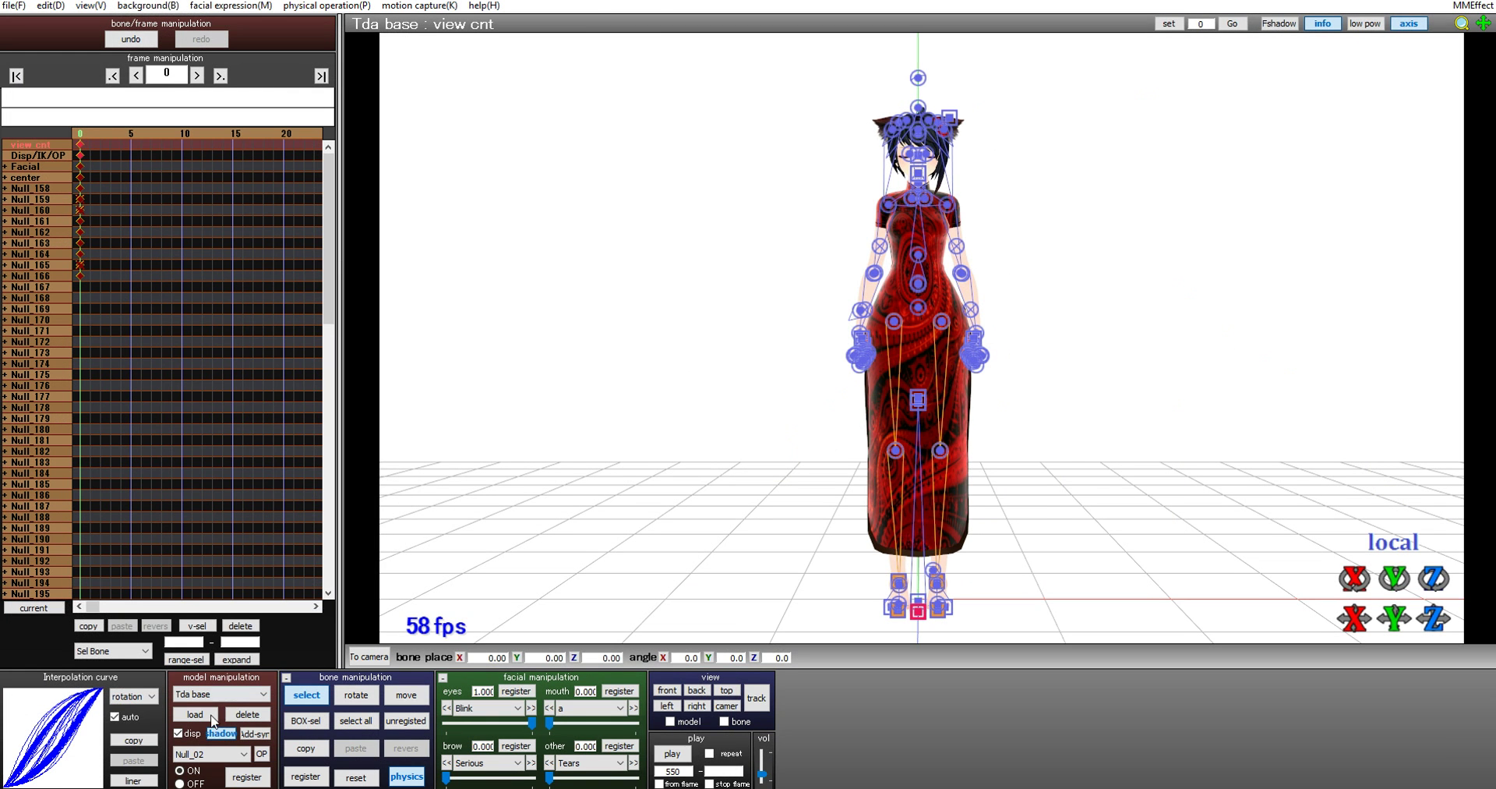
In MikuMikuDance, replace the old Tda base model with Sanai china dress x-rotation.pmx.
{"action": "left_click", "coordinate": [247, 714]}
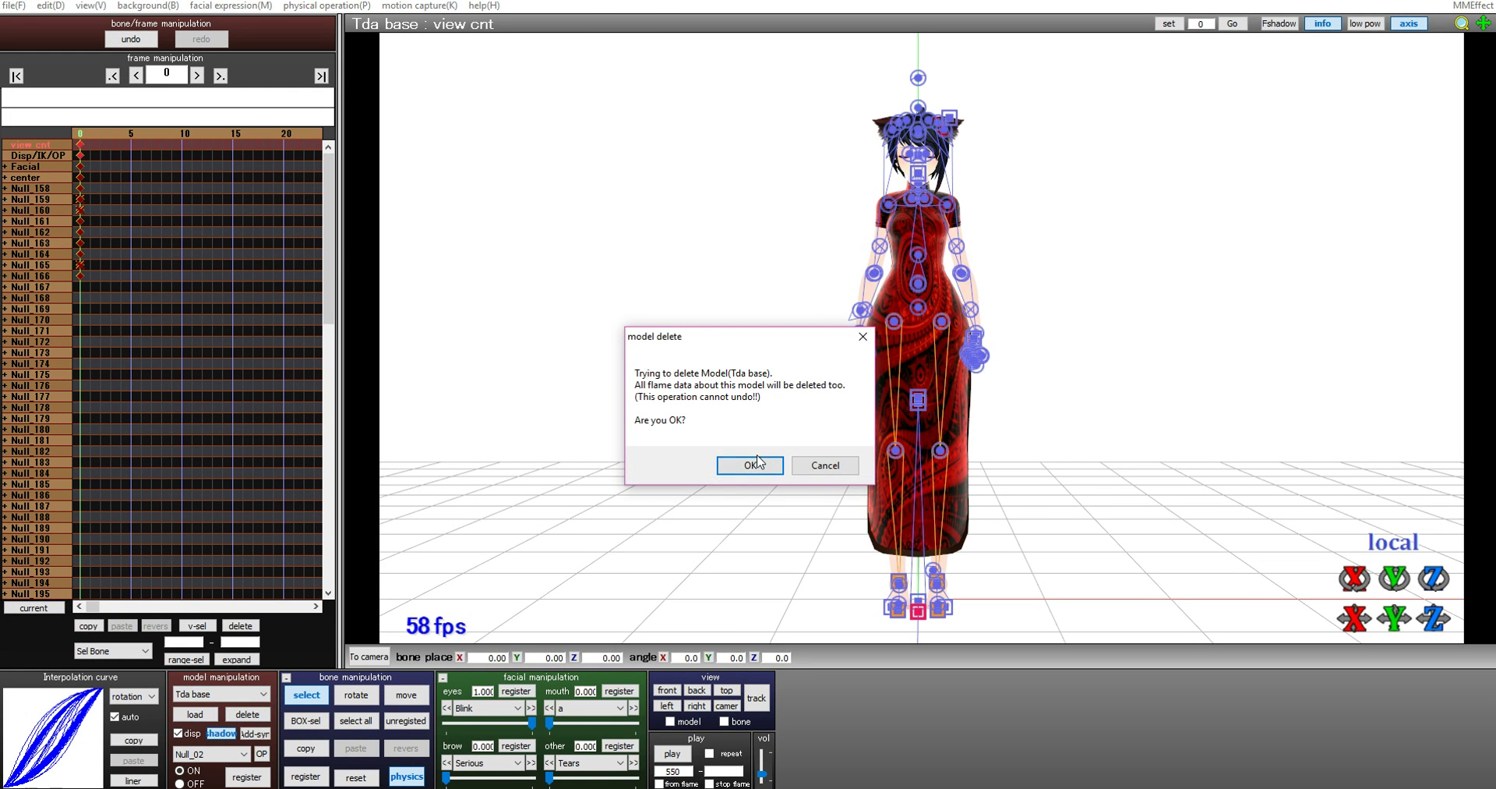
{"action": "left_click", "coordinate": [752, 466]}
{"action": "left_click", "coordinate": [195, 714]}
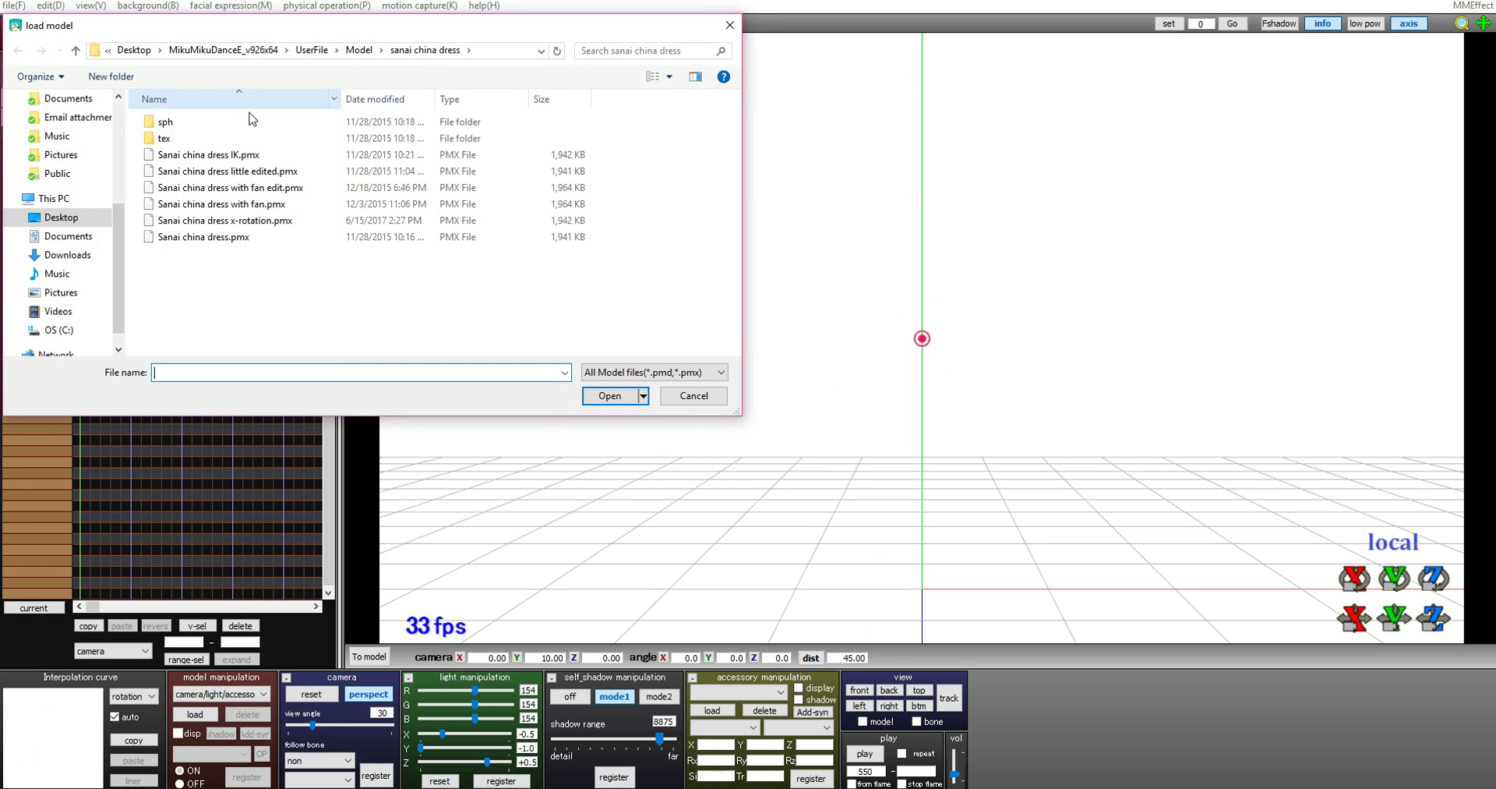
{"action": "left_click", "coordinate": [257, 222]}
{"action": "left_click", "coordinate": [611, 392]}
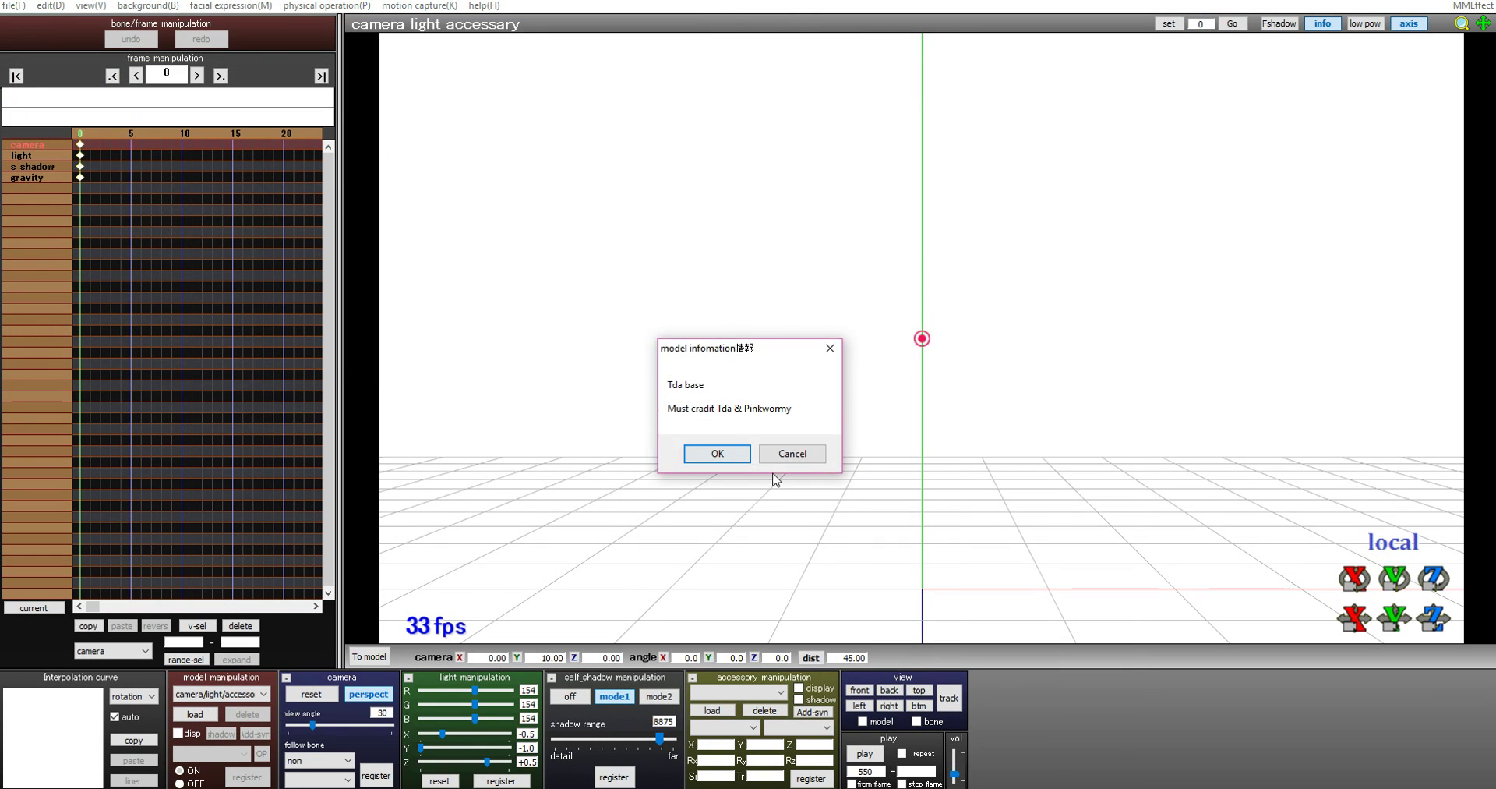
{"action": "left_click", "coordinate": [717, 453]}
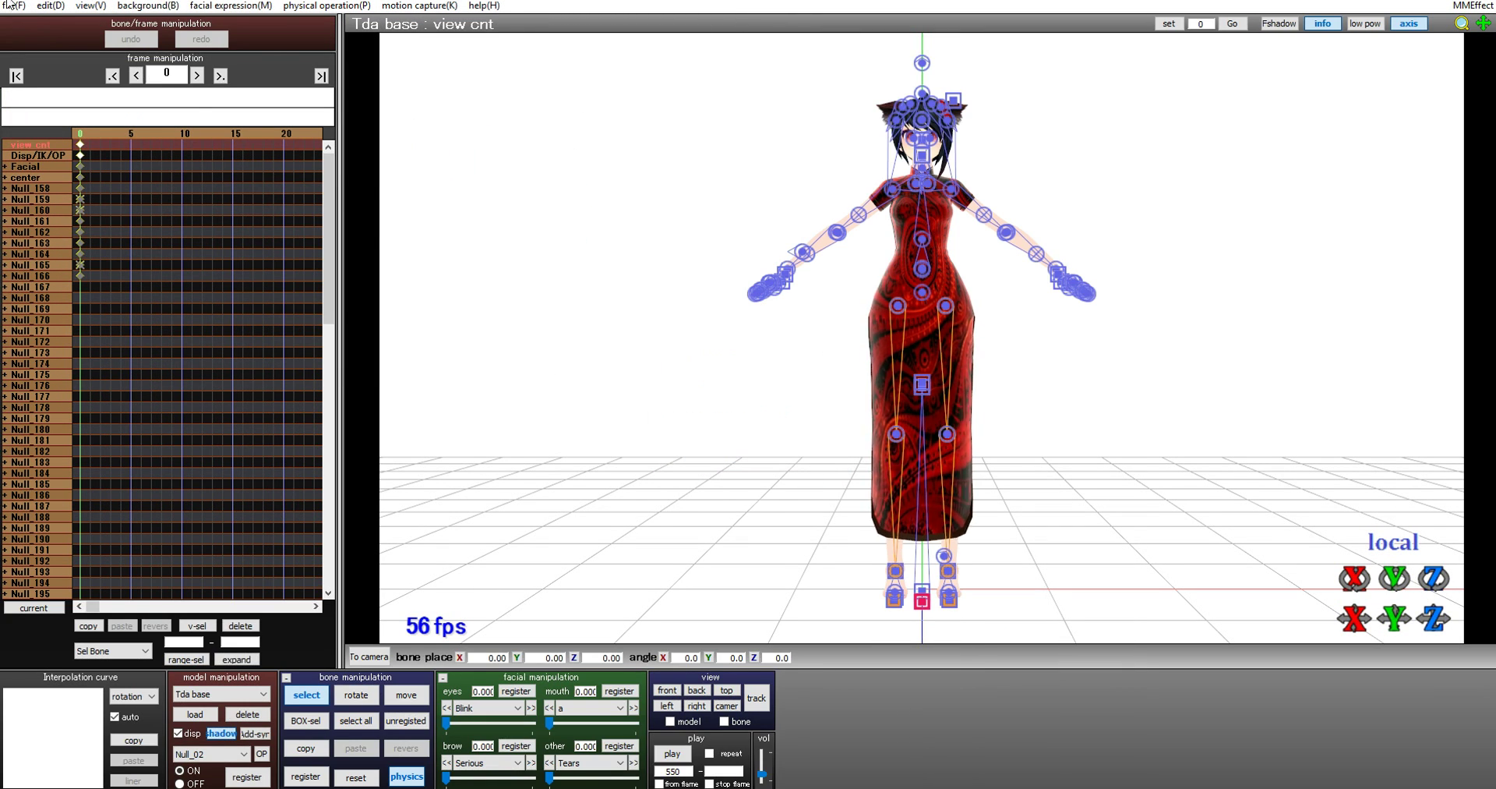
Load the luka.vmd motion from the ECHO Three folder onto the model and play it.
{"action": "left_click", "coordinate": [14, 6]}
{"action": "mouse_move", "coordinate": [51, 5]}
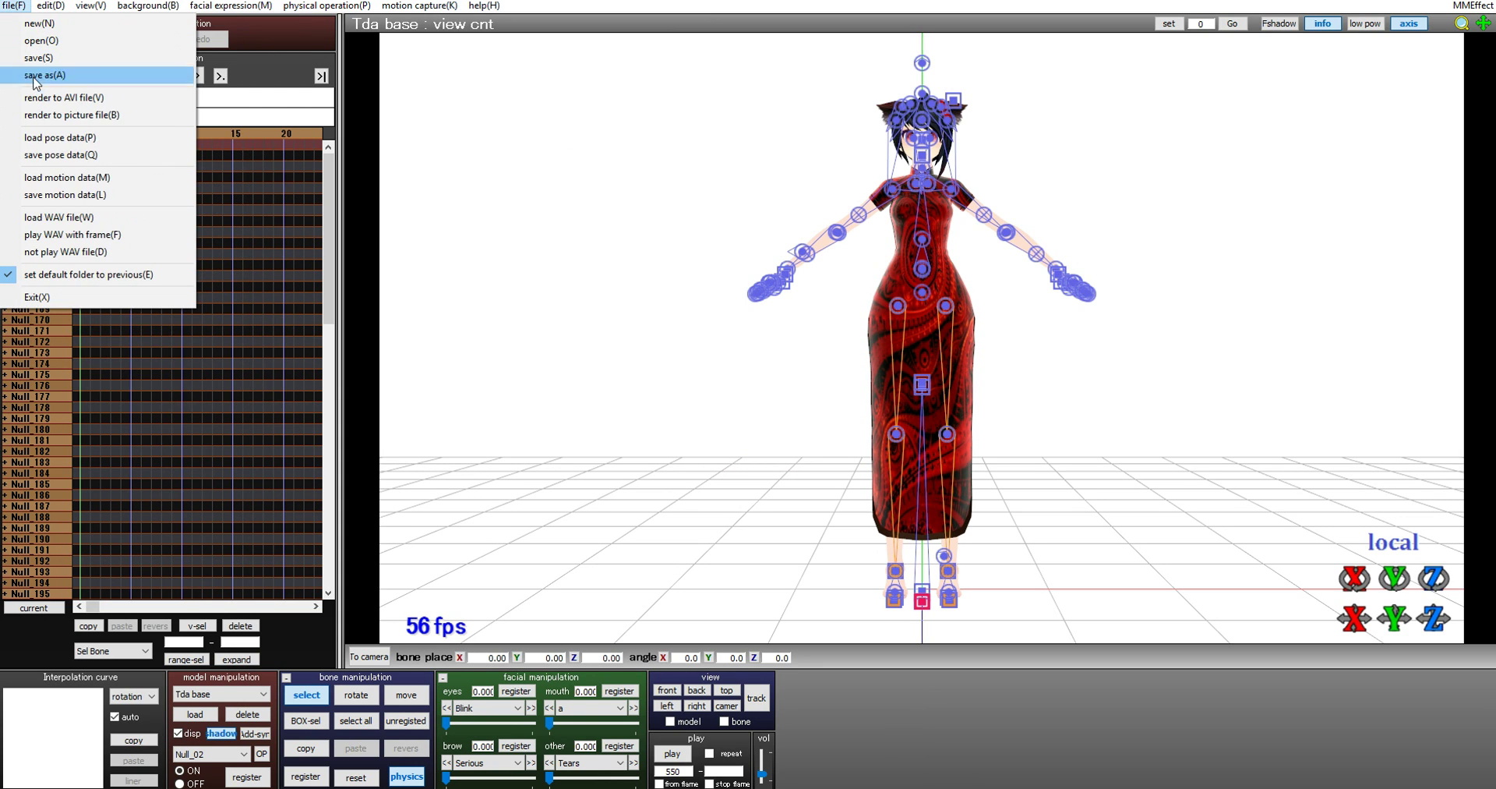
{"action": "left_click", "coordinate": [78, 174]}
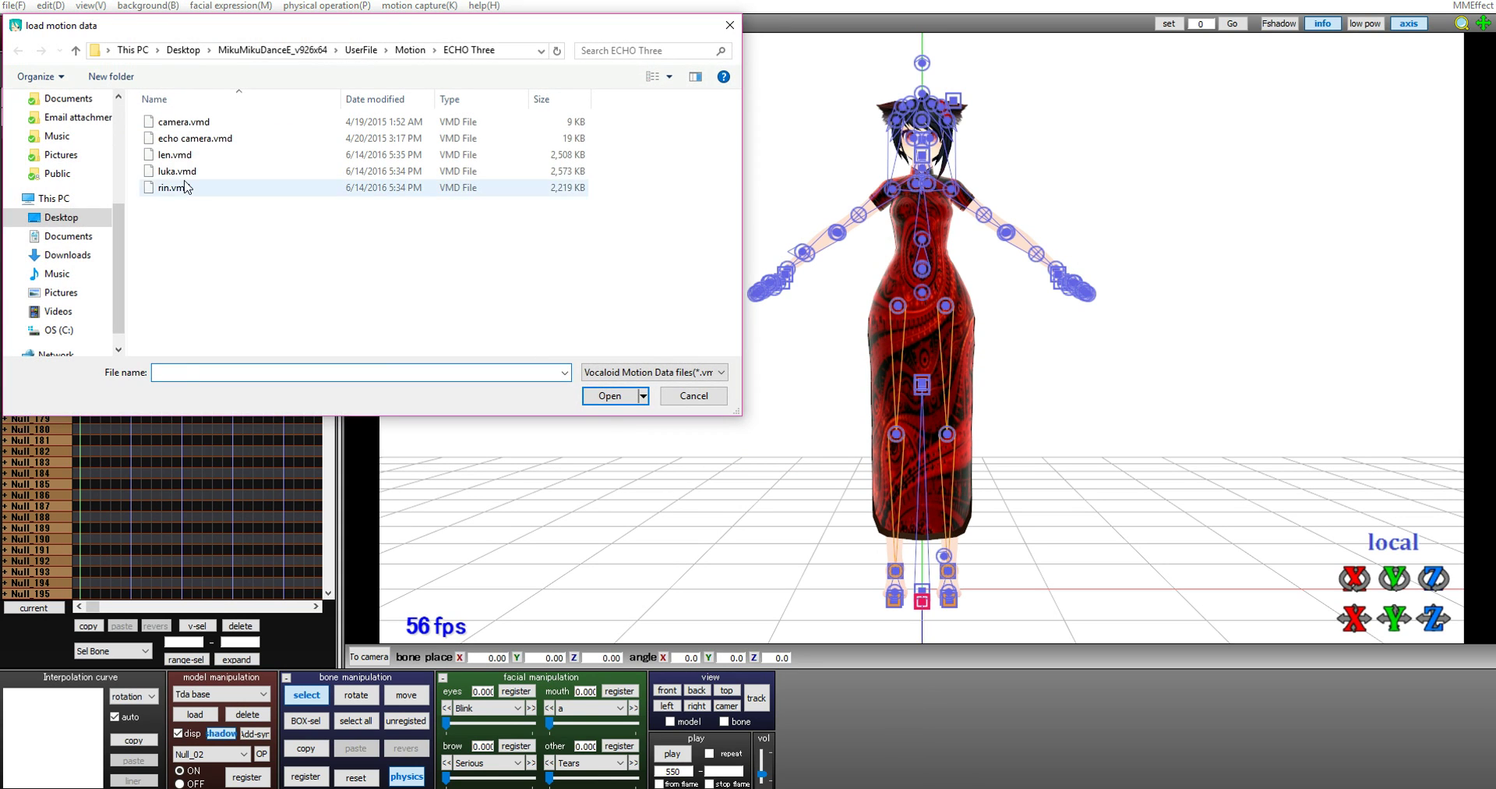
{"action": "double_click", "coordinate": [177, 171]}
{"action": "left_click", "coordinate": [758, 454]}
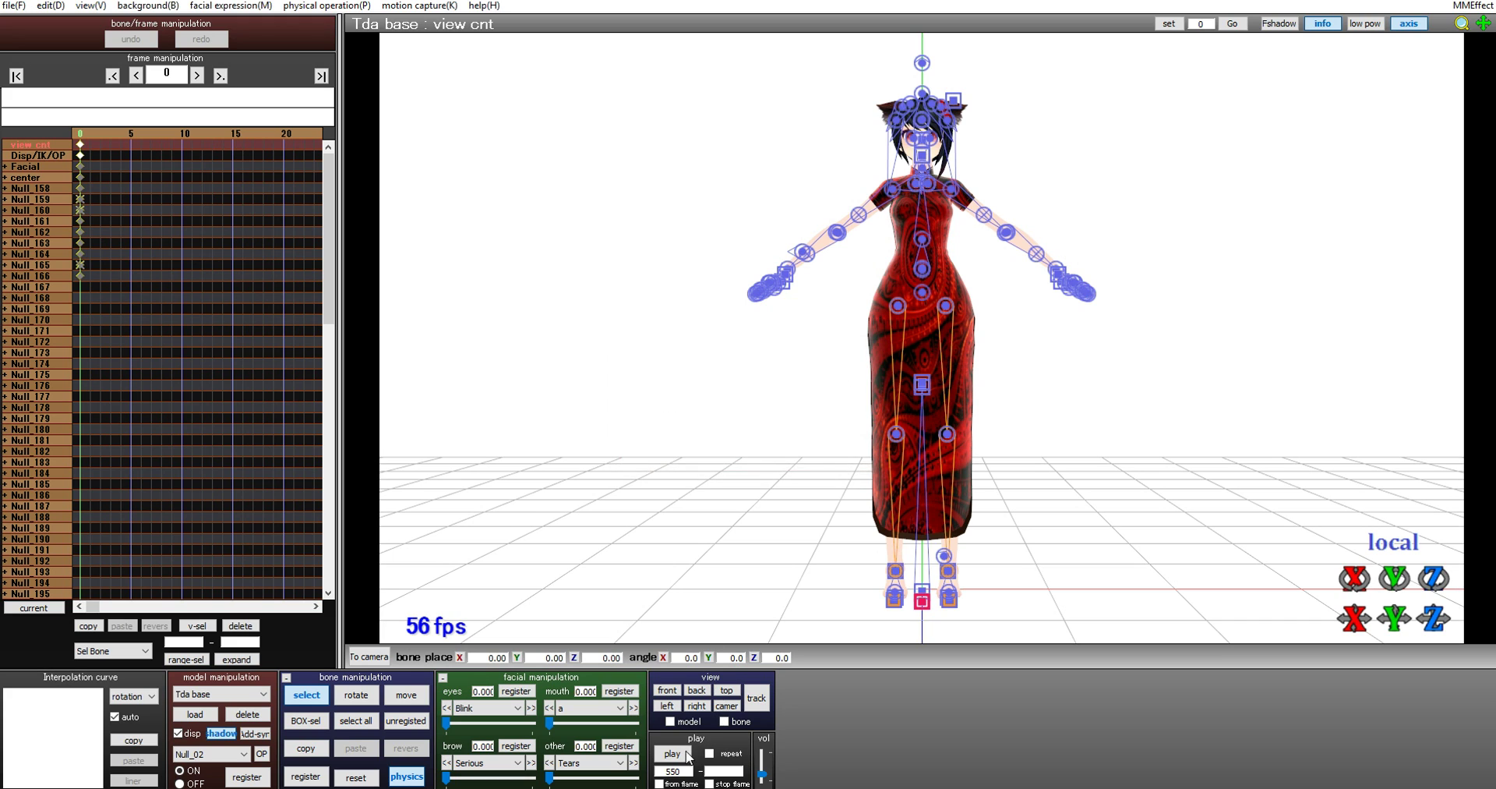
{"action": "left_click", "coordinate": [682, 754]}
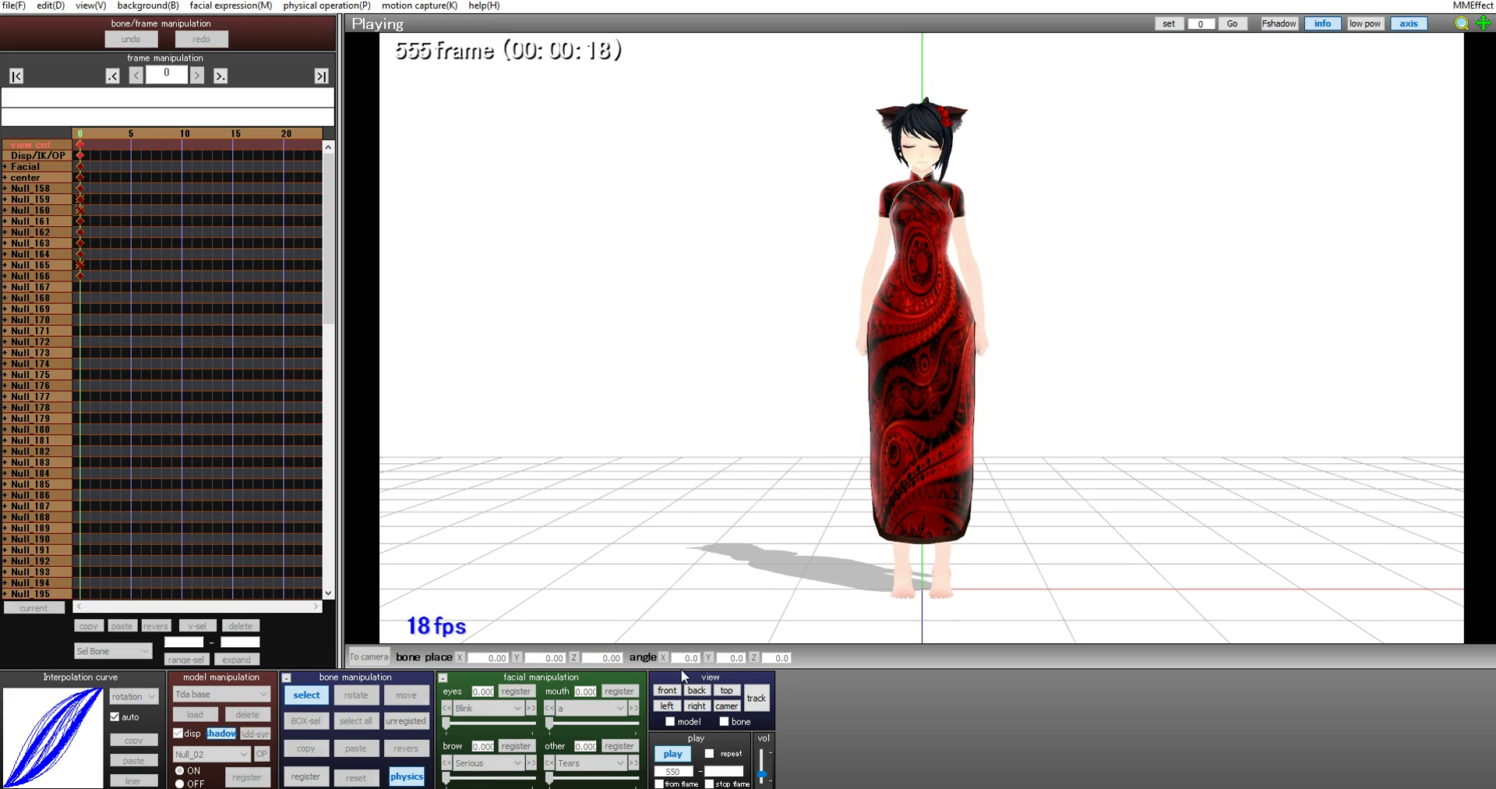